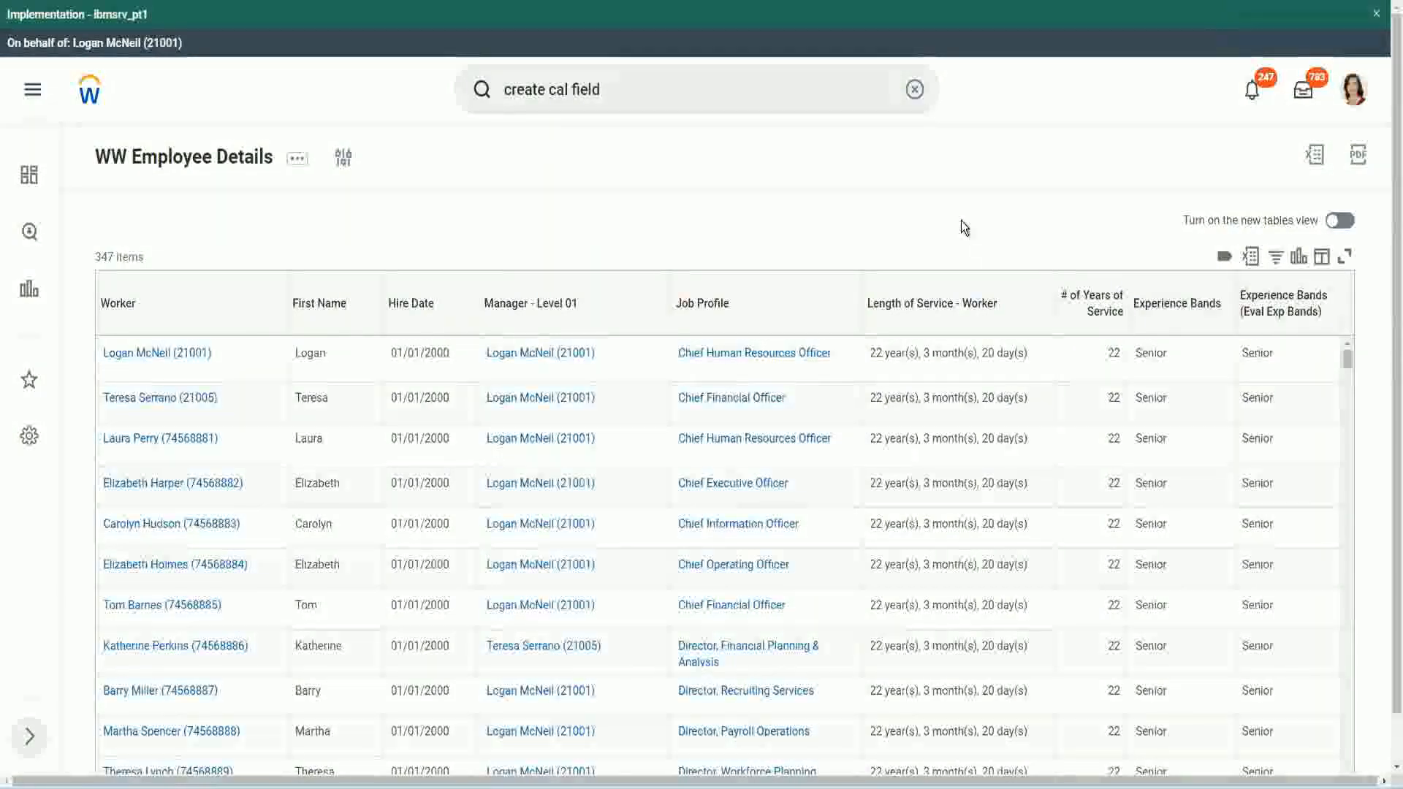
Copy the name of the Evaluate Expression calculated field that derives experience bands from years of service
click(1219, 352)
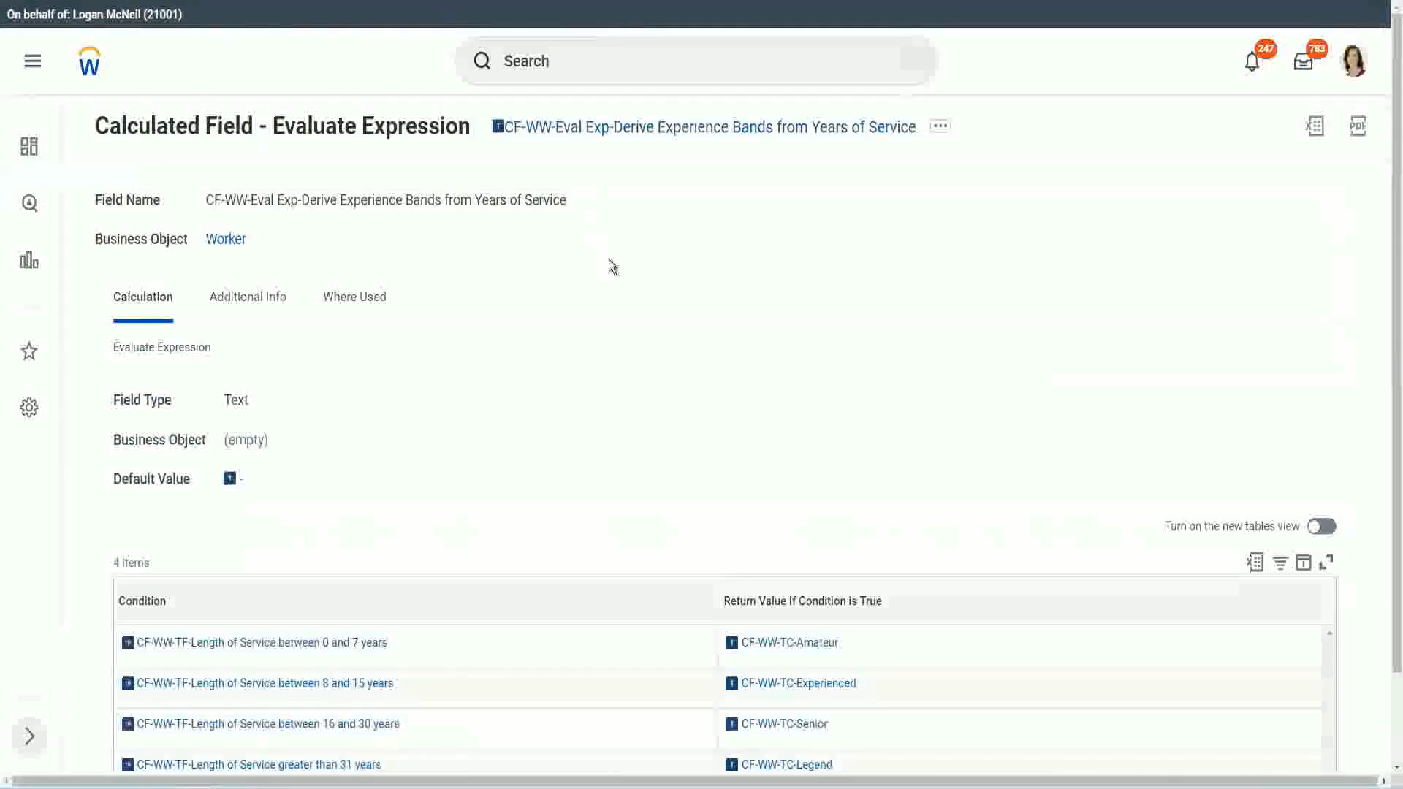
right_click(609, 134)
click(658, 216)
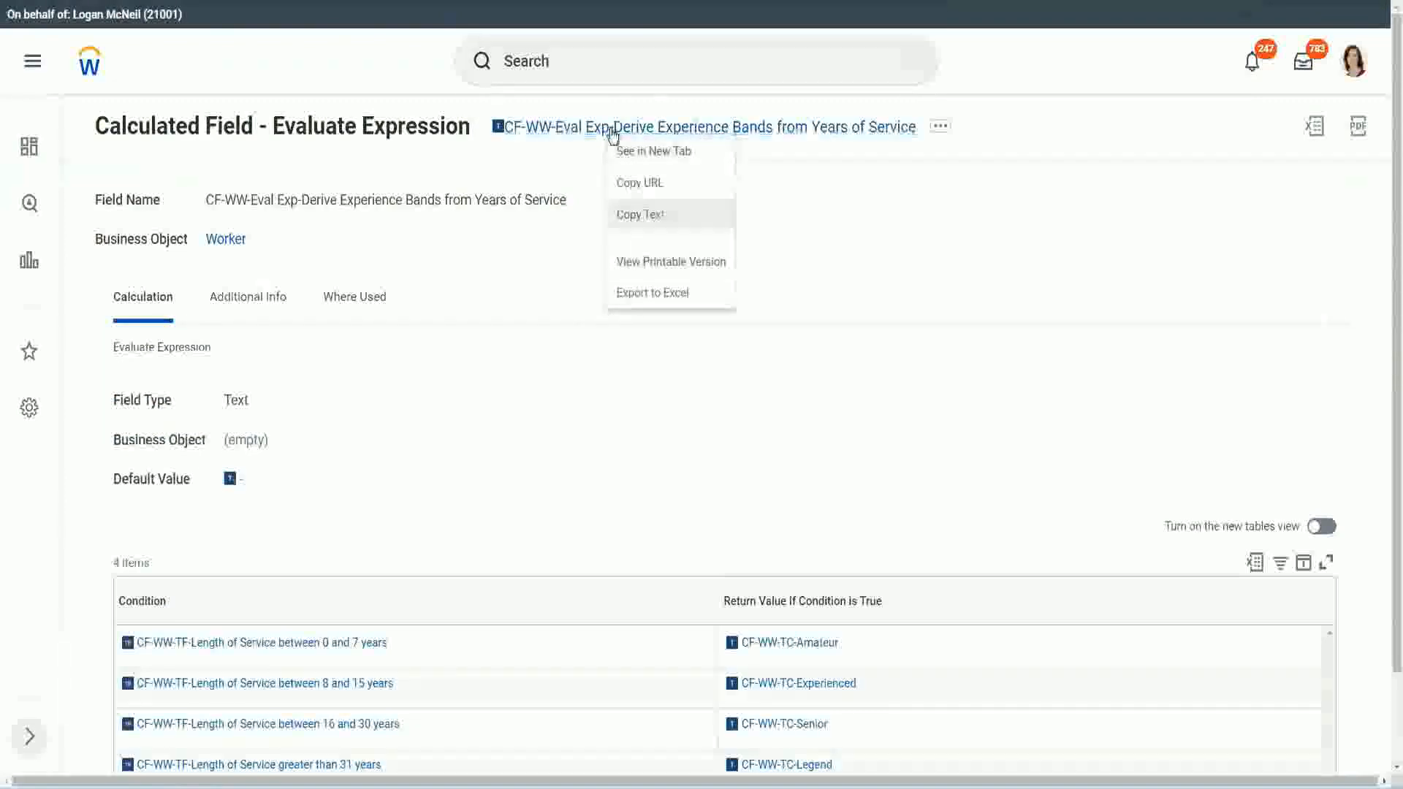
Search for "create calc field" and open the Create Calculated Field task
click(587, 65)
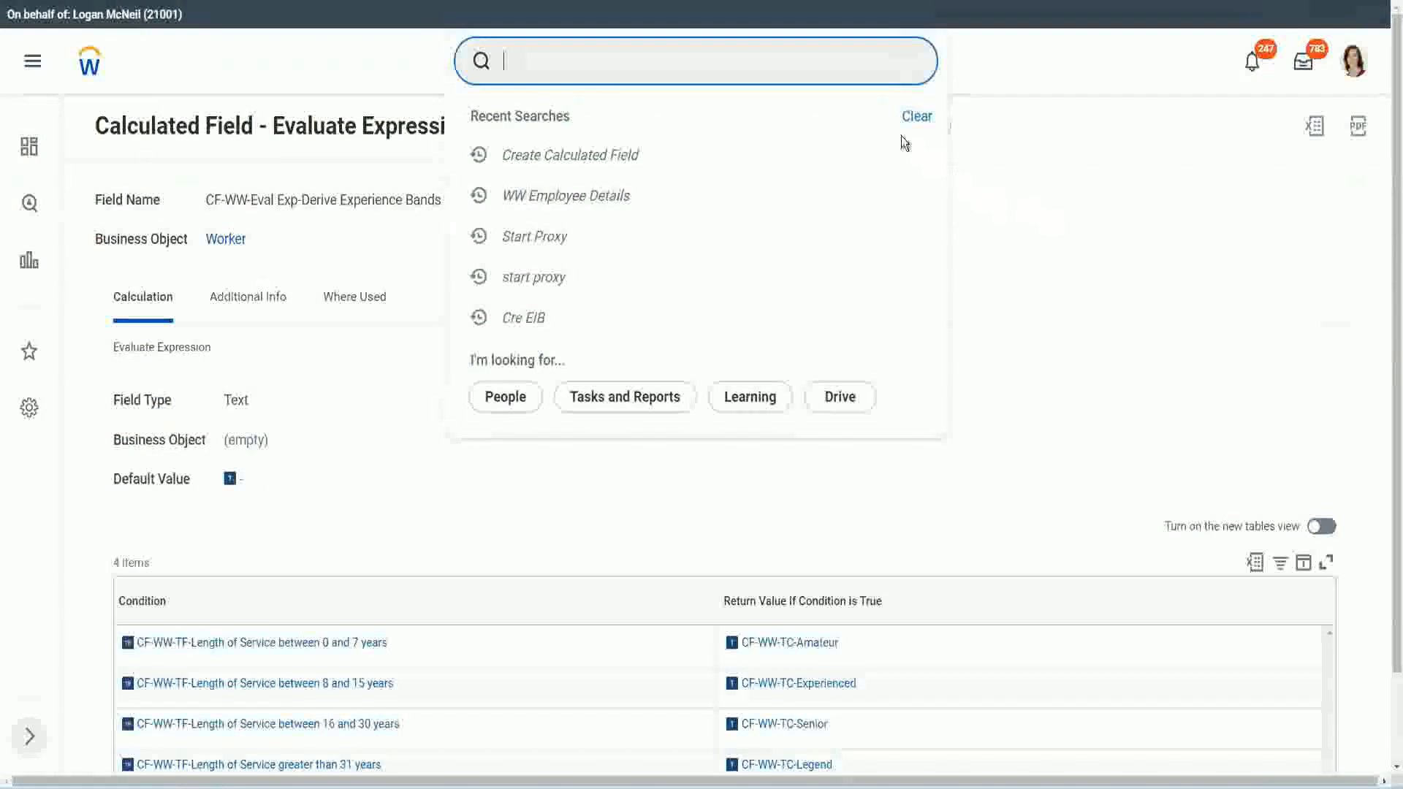
click(554, 56)
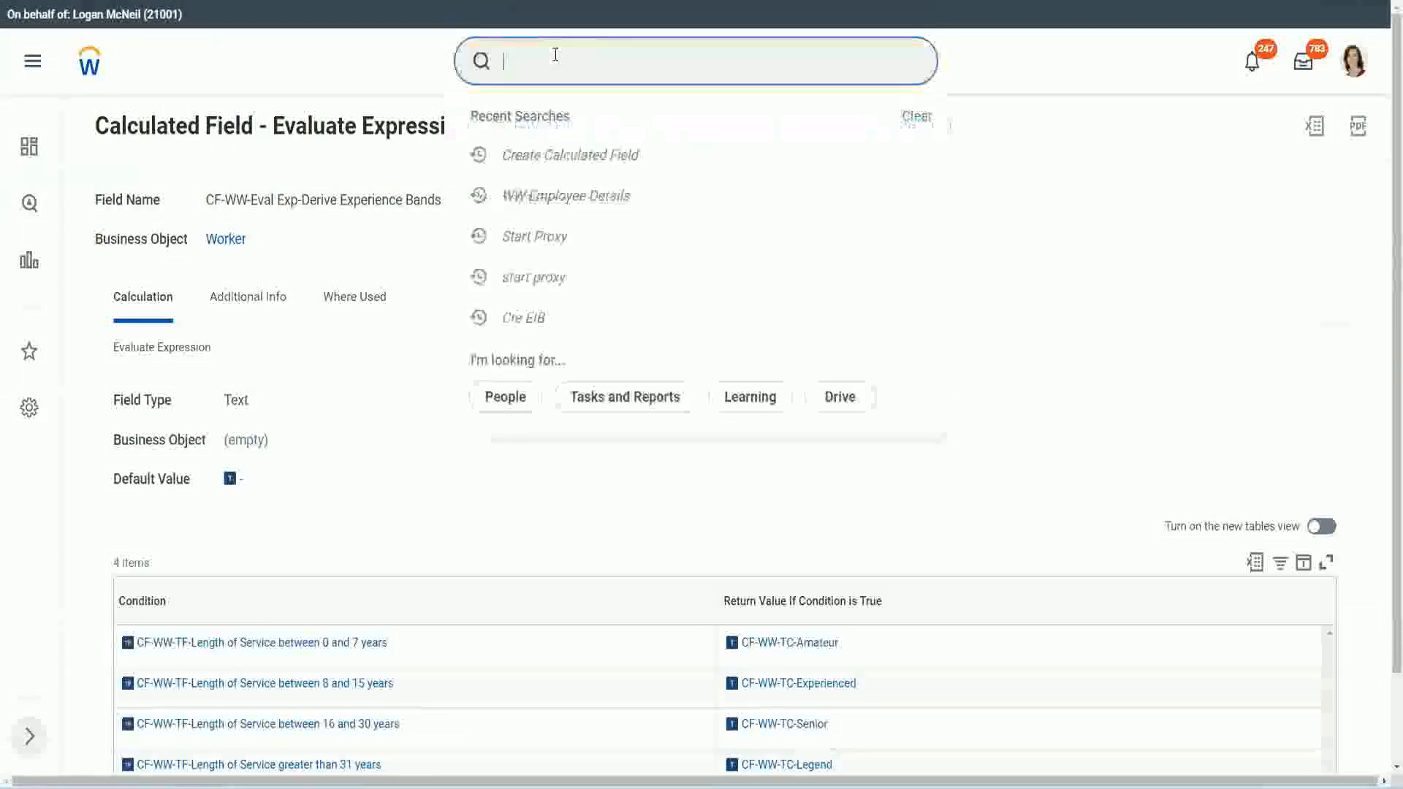
text(create calc)
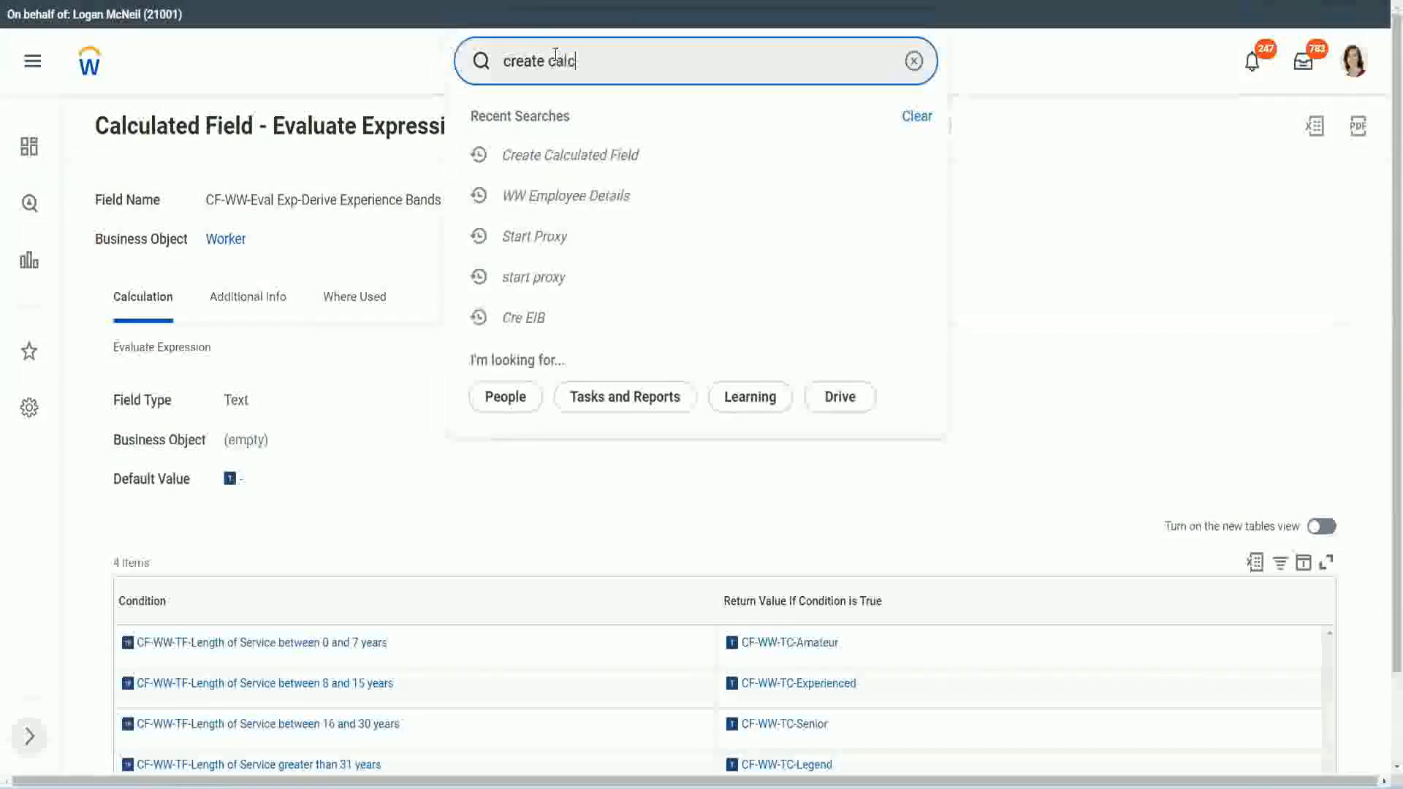
text( field)
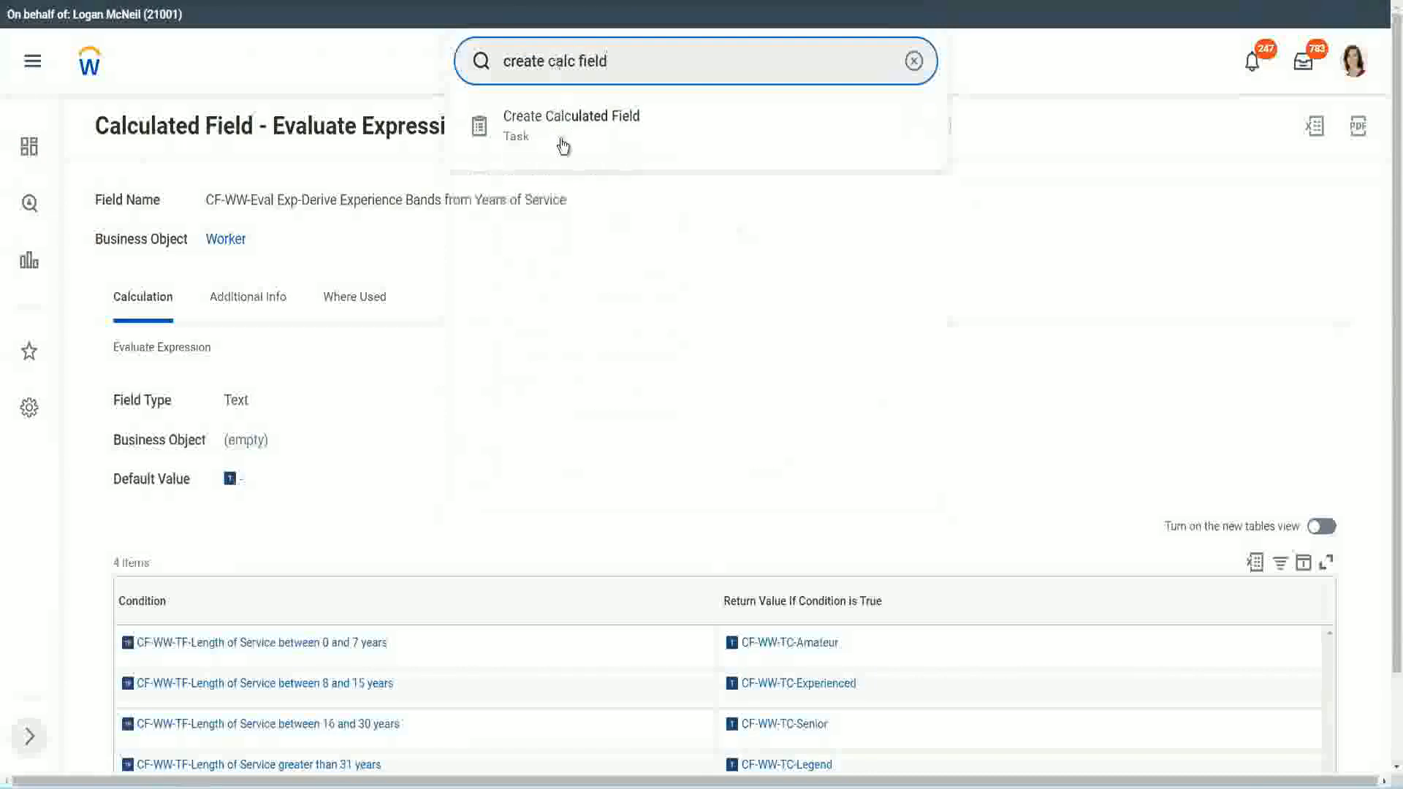
click(582, 134)
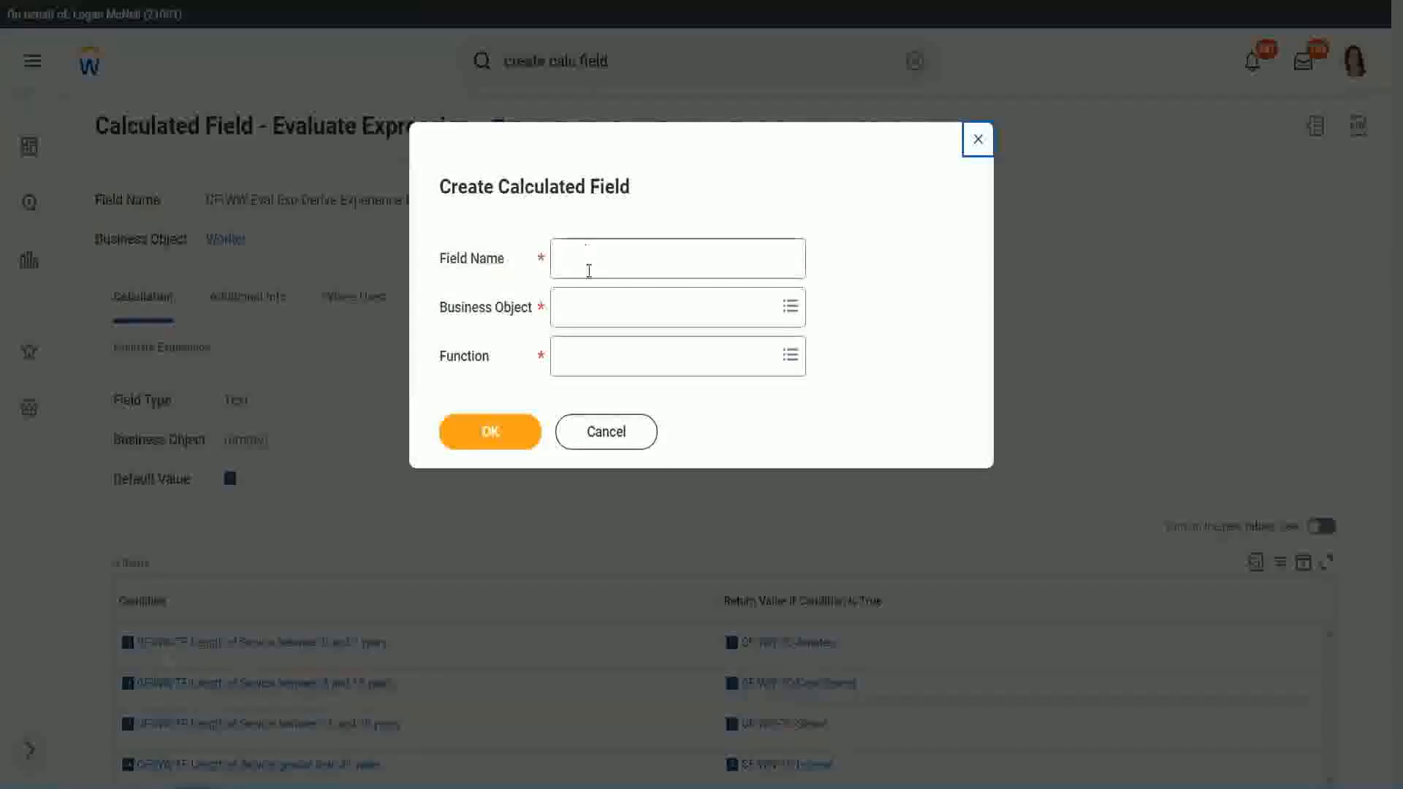
Name the new calculated field "CF-WW-LRB-Identify Experience Bands from years of Service"
click(591, 261)
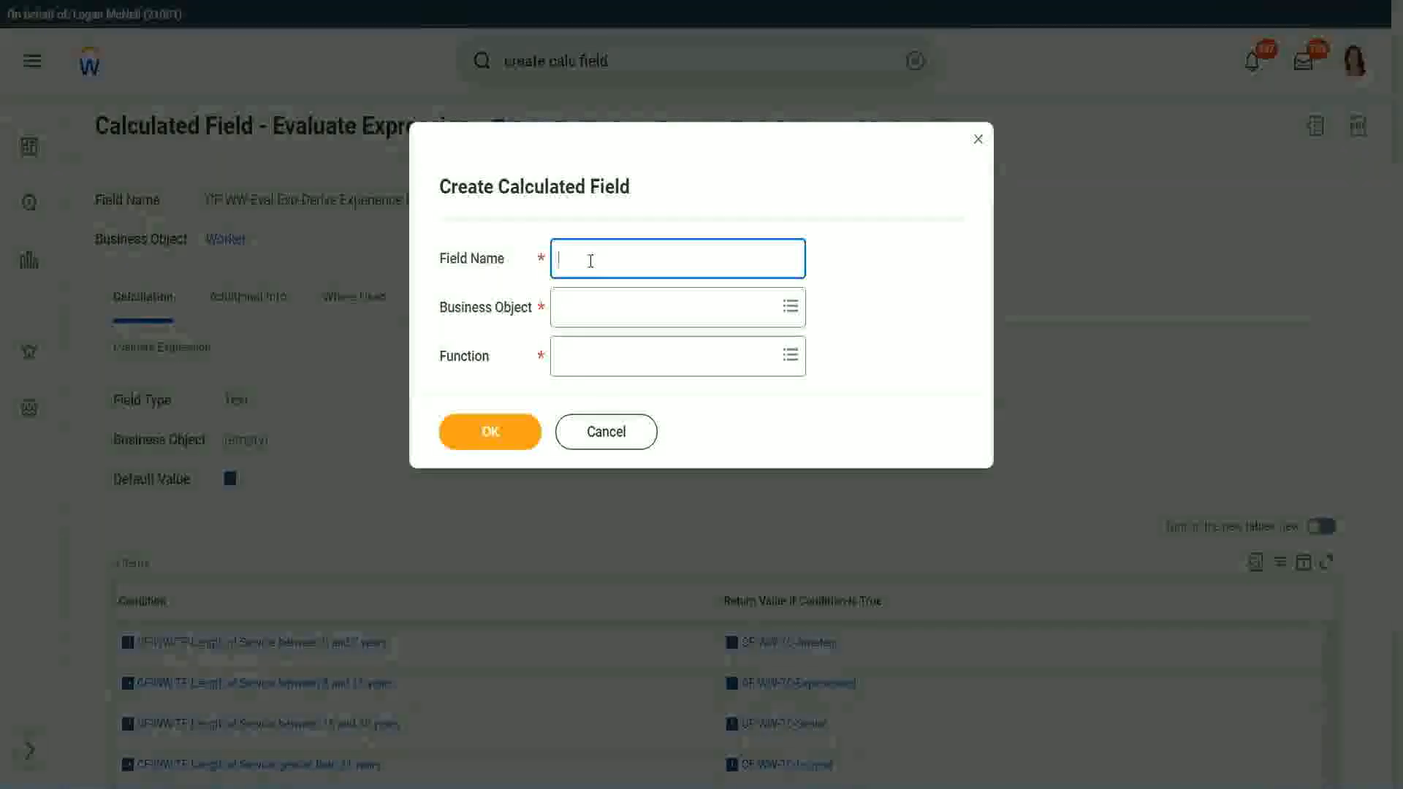
text(CF)
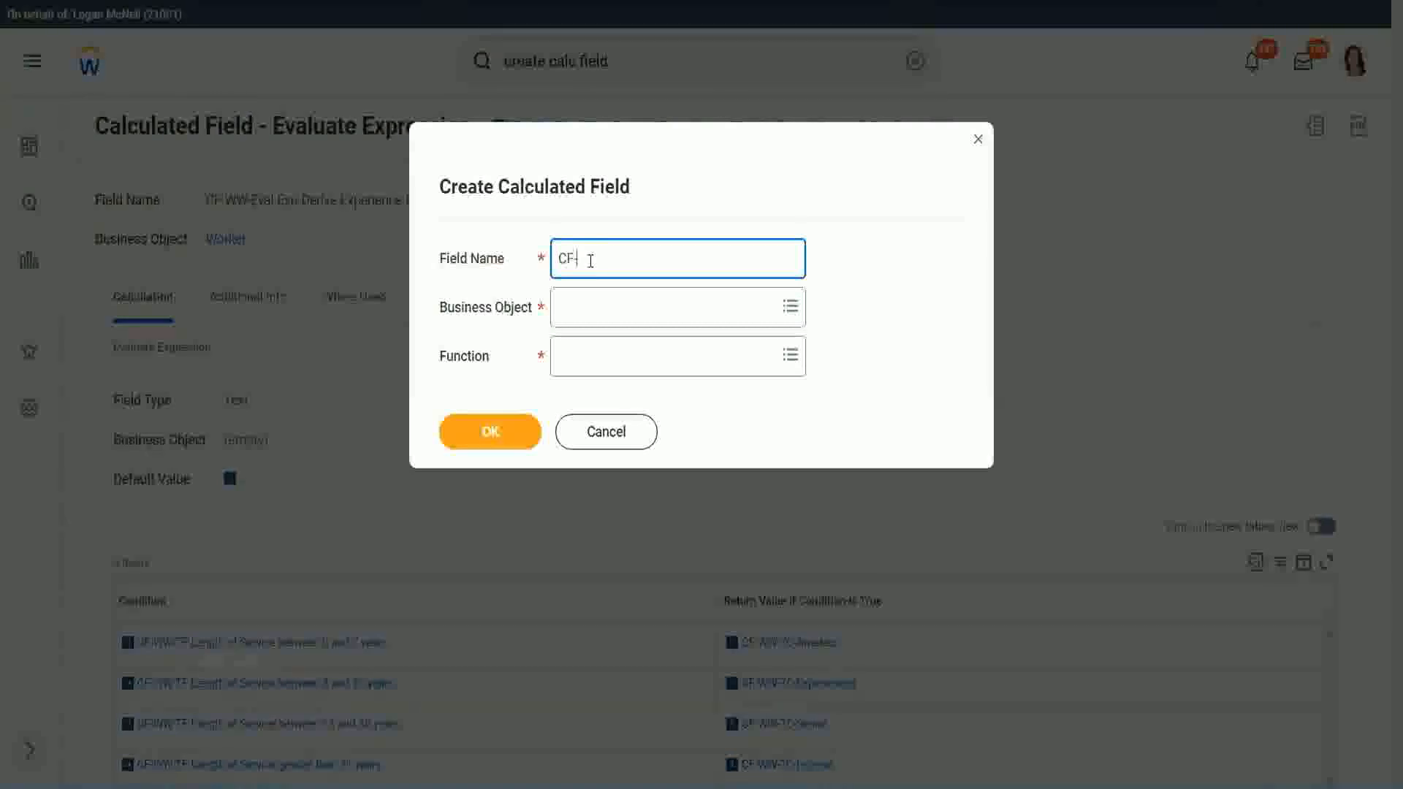
text(-WW)
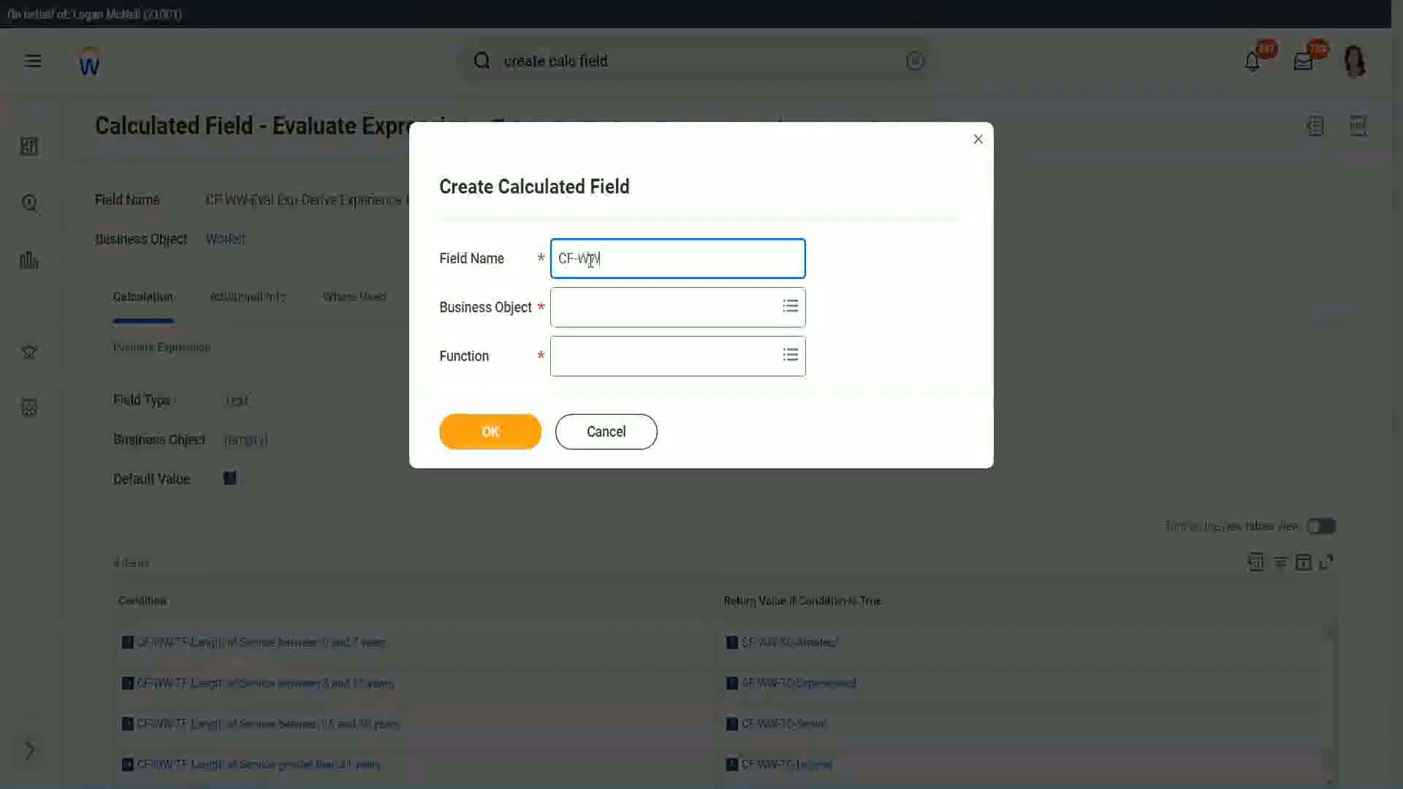
text(-LRB)
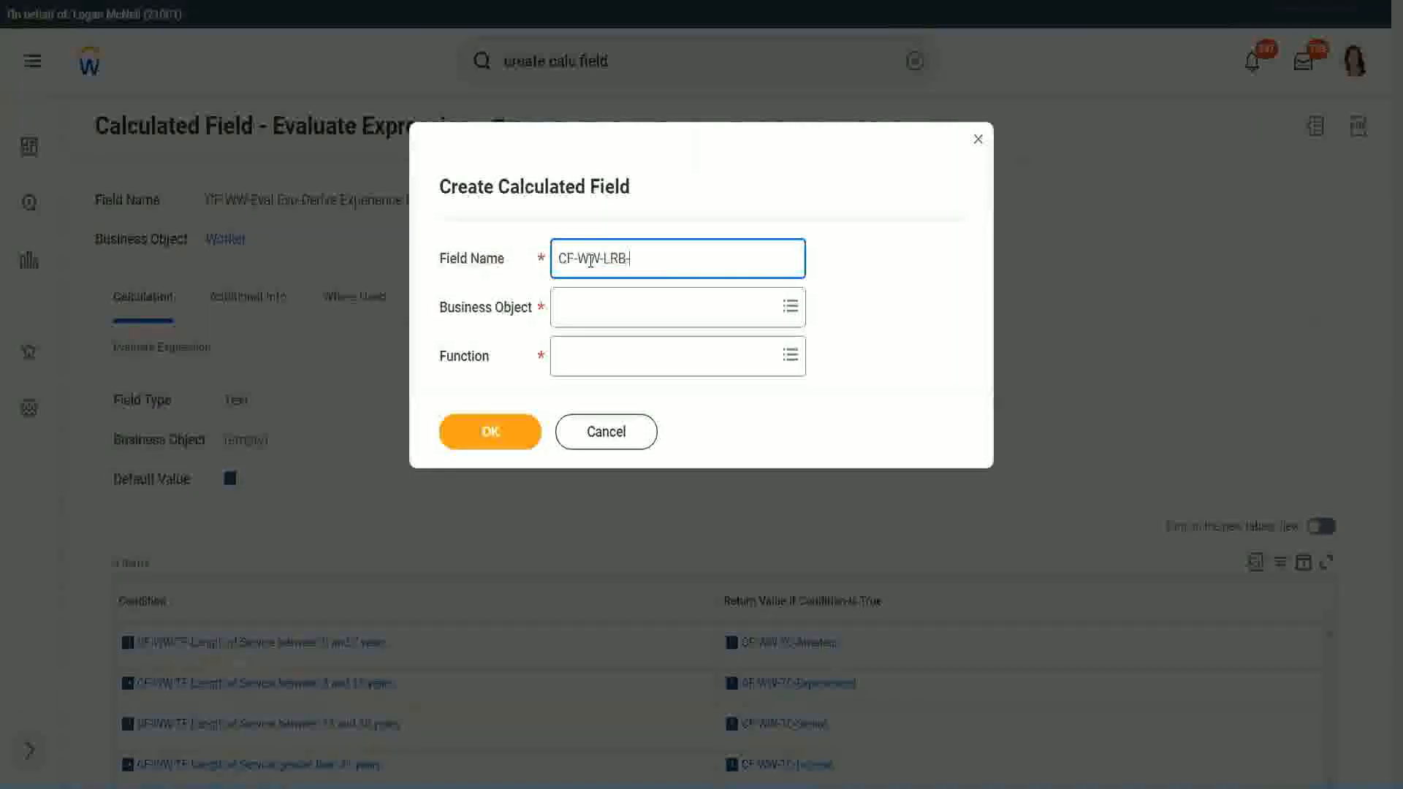
text(-Identify )
text(Exe)
text(perien)
text(ce Bands fro)
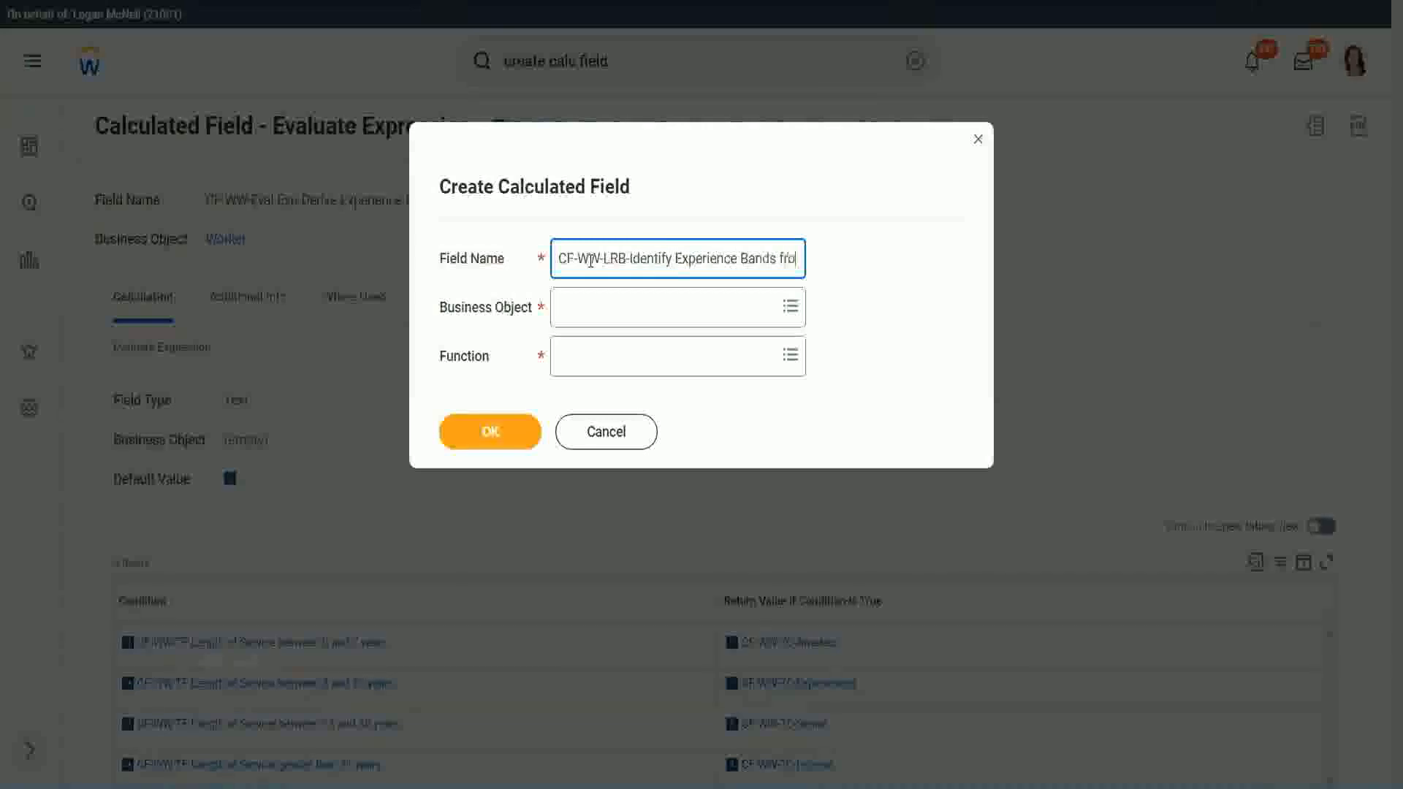
text(m years of Service)
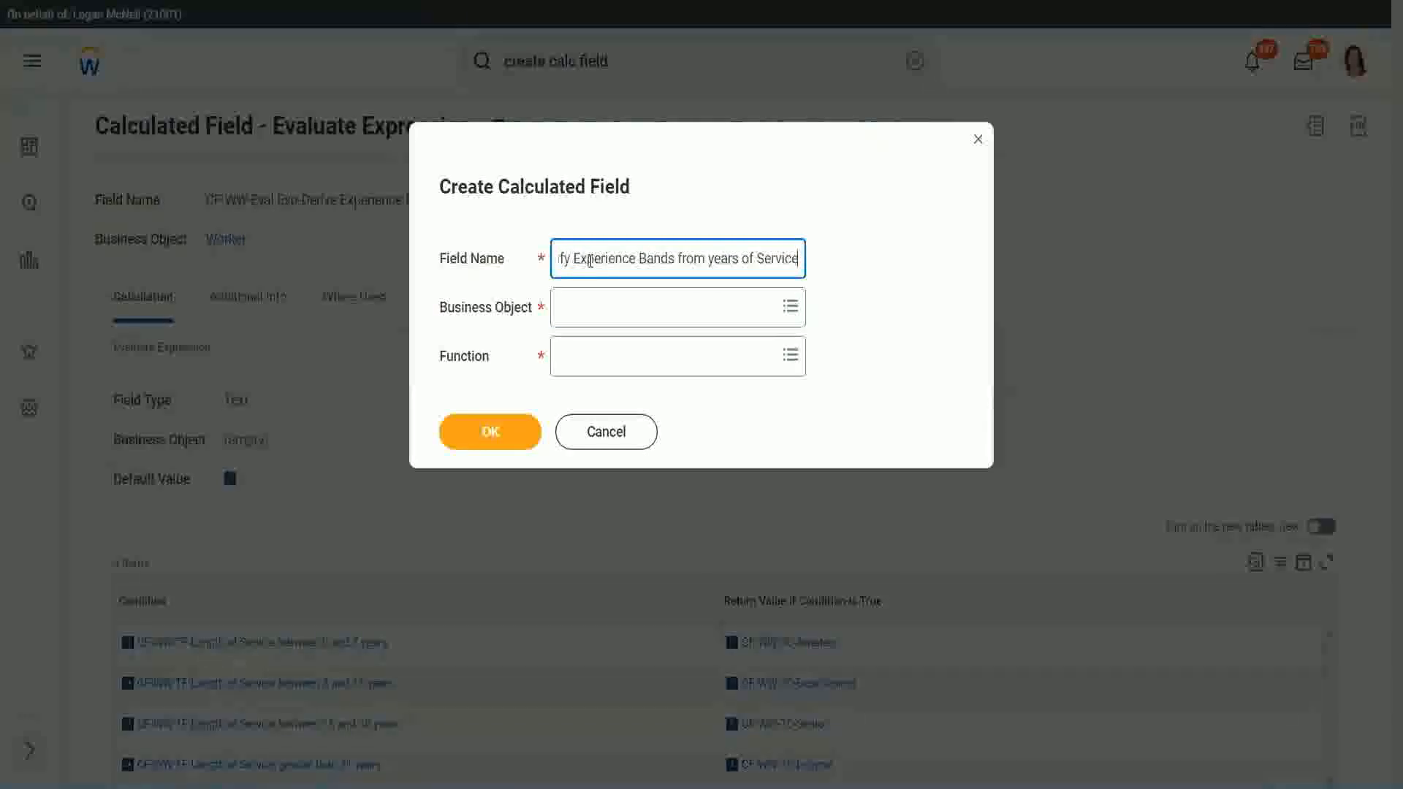
Set the business object to Worker and the function to Lookup Range Band, and proceed to the field's definition
key(Tab)
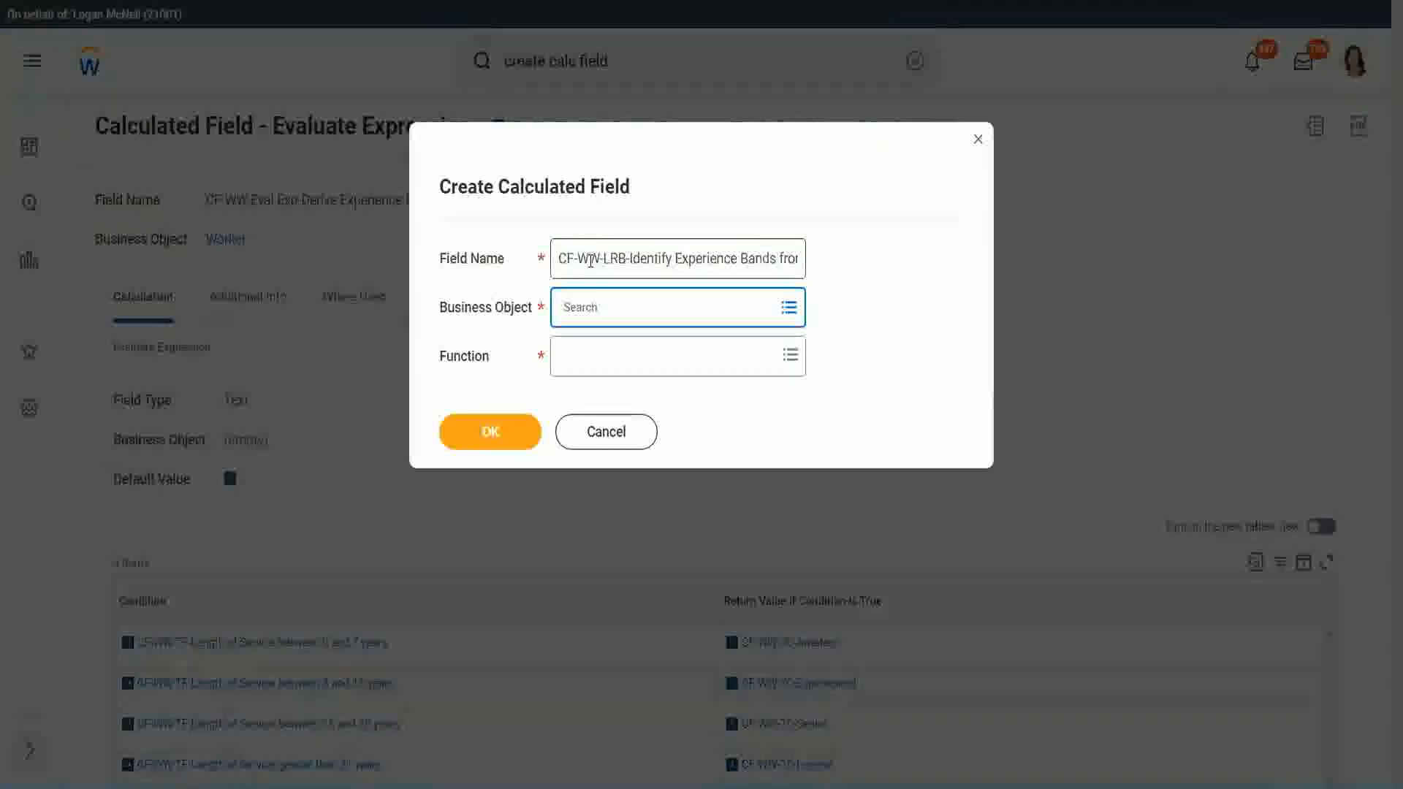
text(worker)
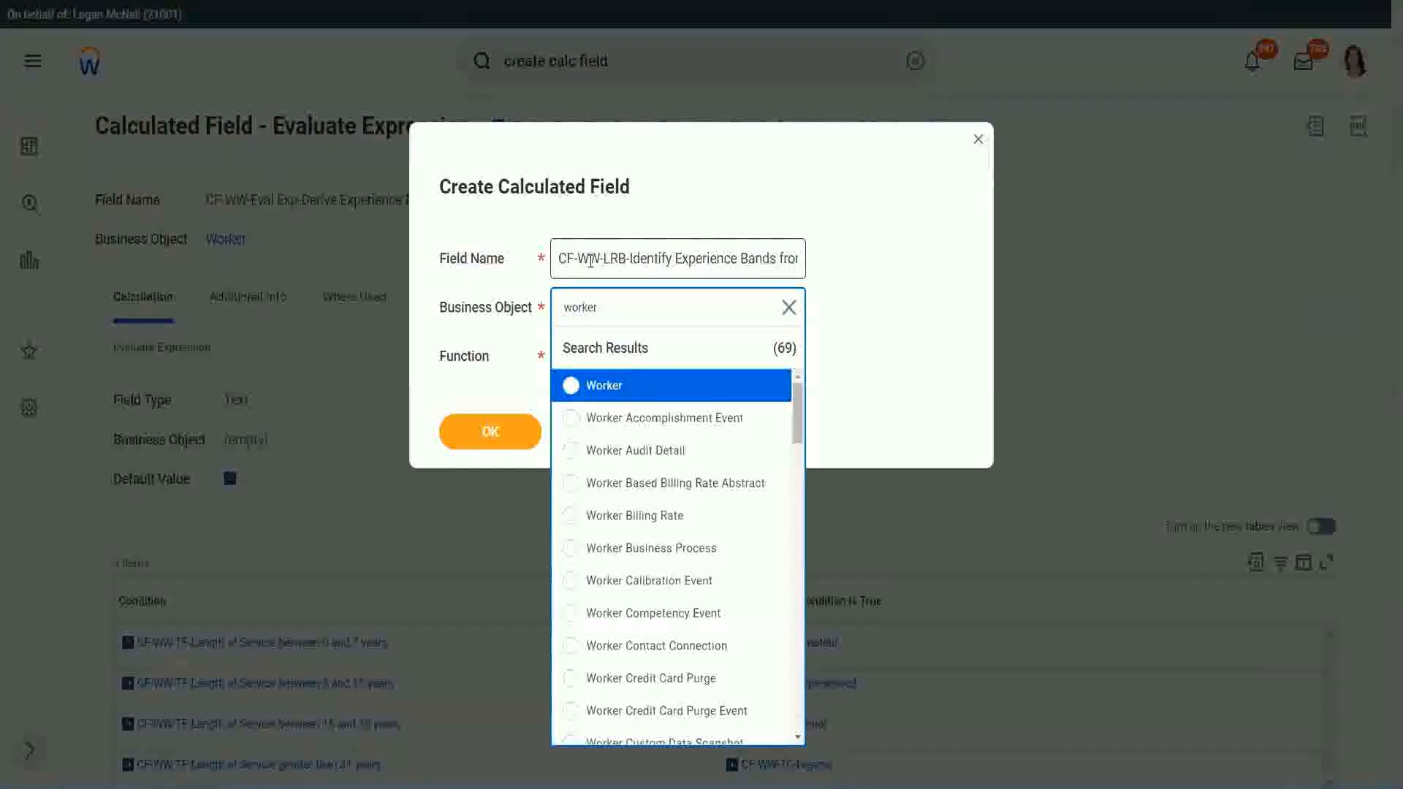
key(Return)
text(l)
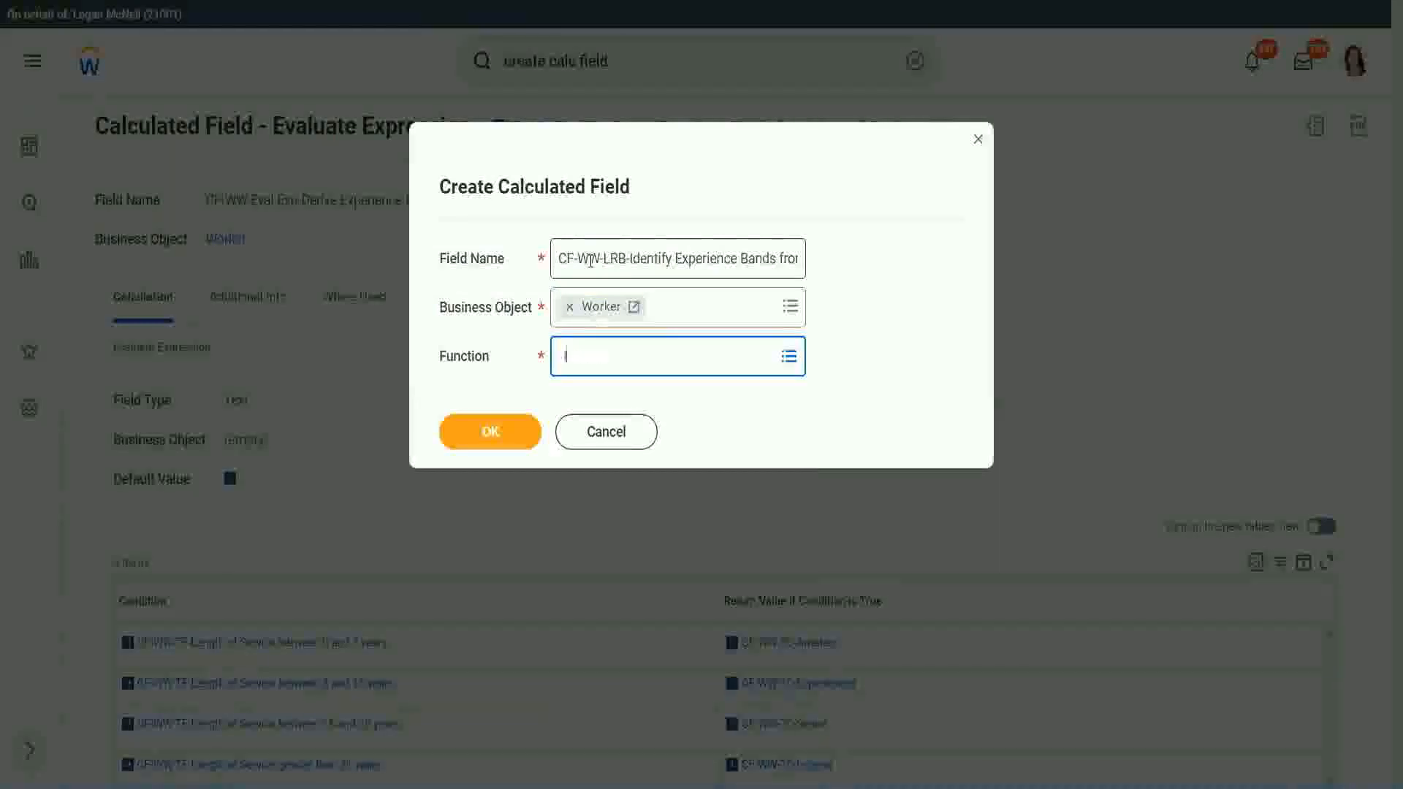
text(rb)
key(Return)
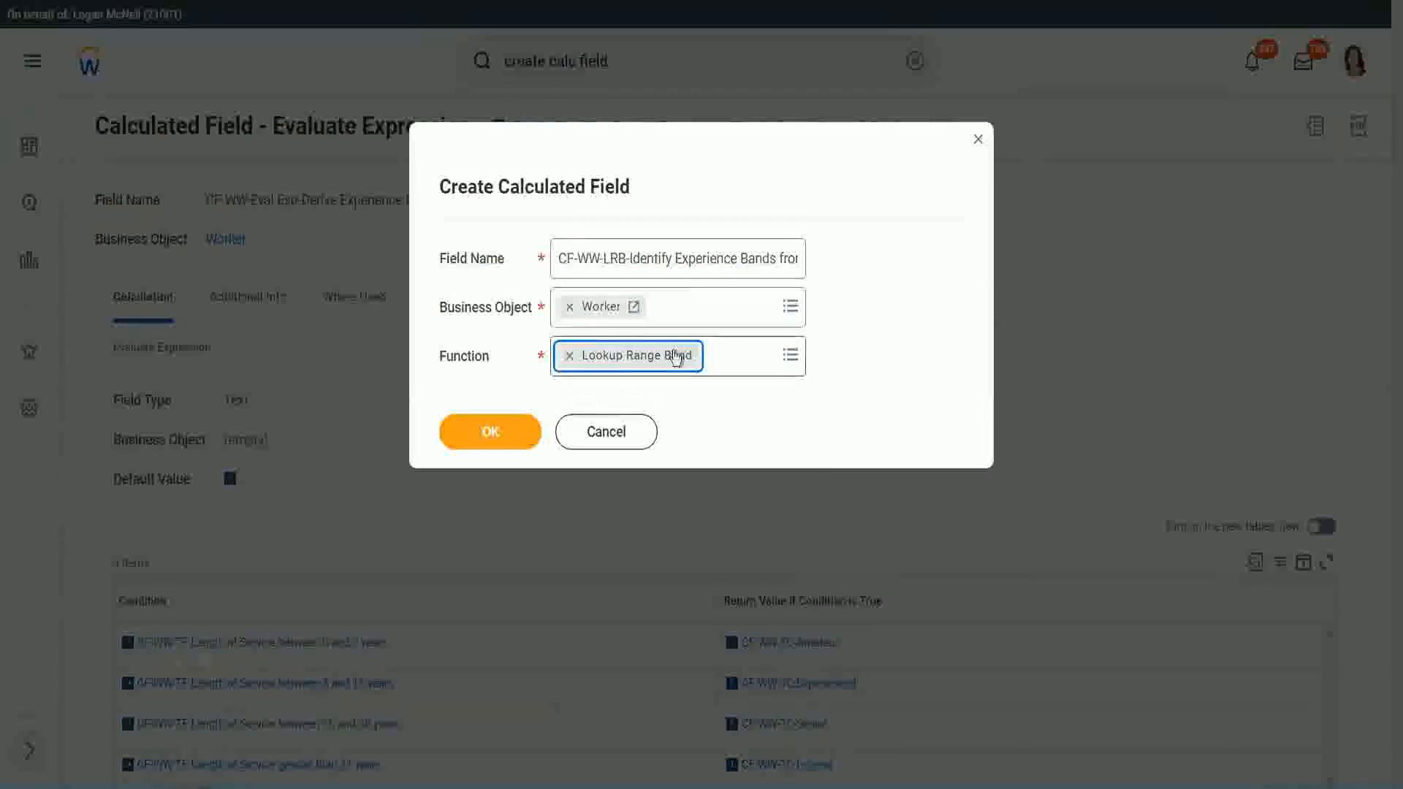
click(500, 435)
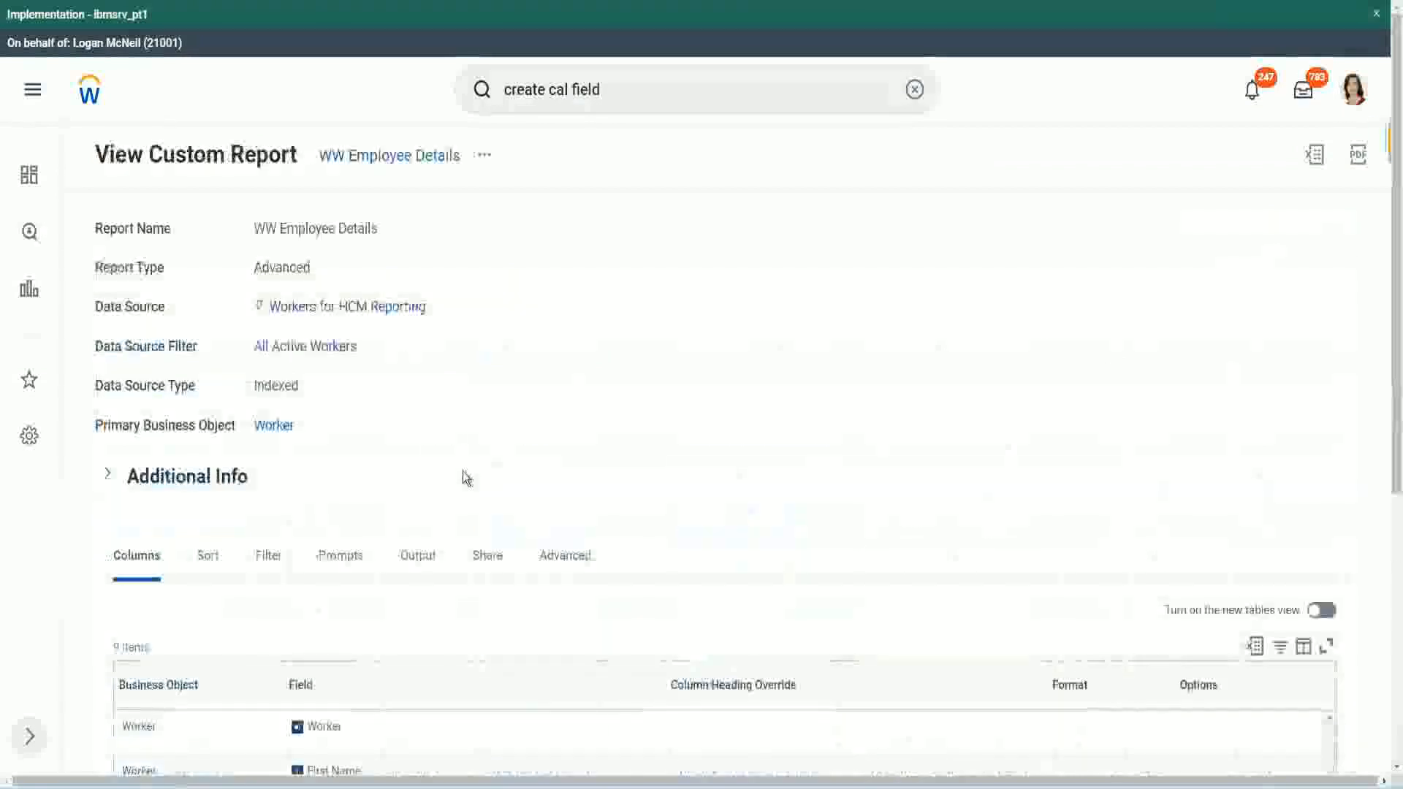
Copy the name "CF-WW-Convert Text To Number-Number of Years from Length of Service" from the report's columns and set it as the source field
scroll(468, 476, down, 5)
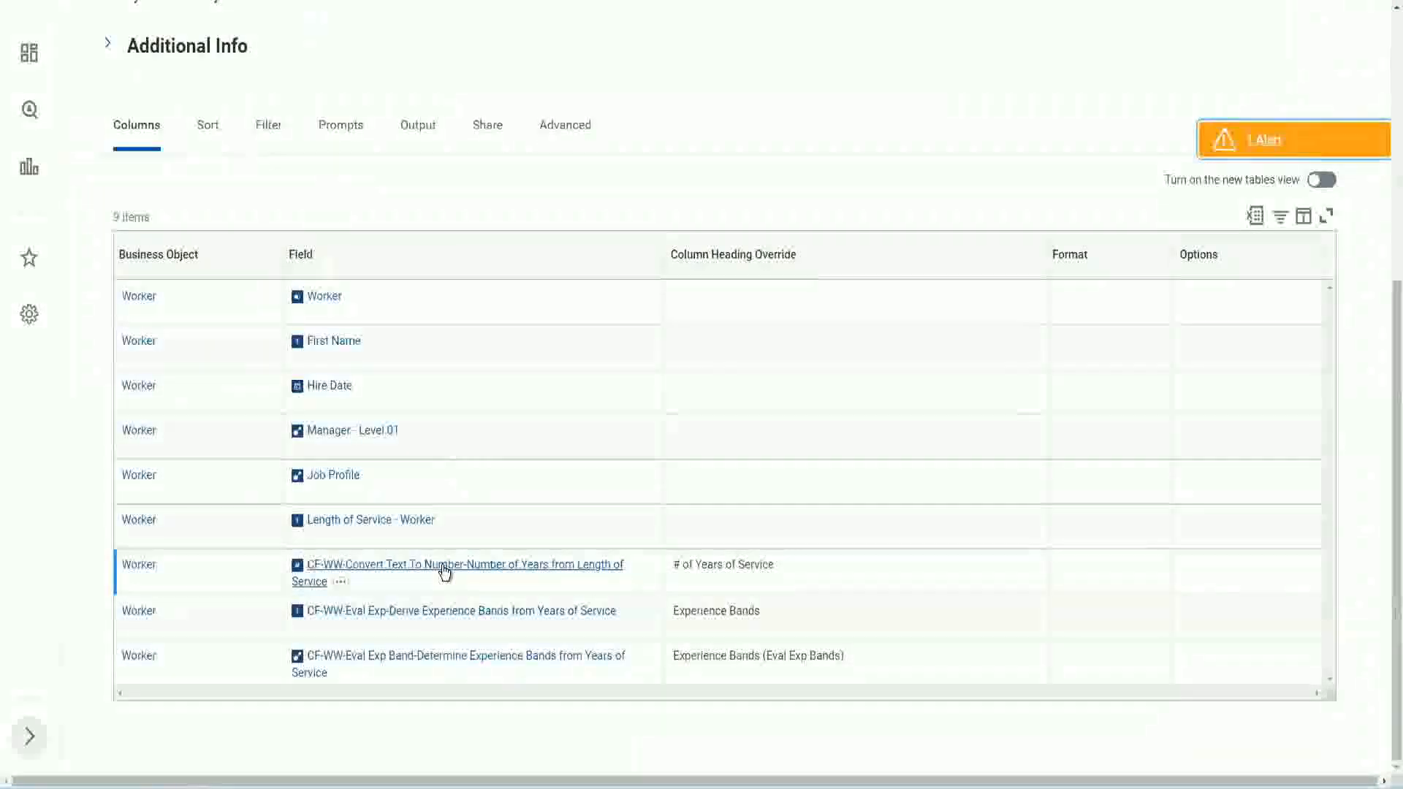
right_click(443, 575)
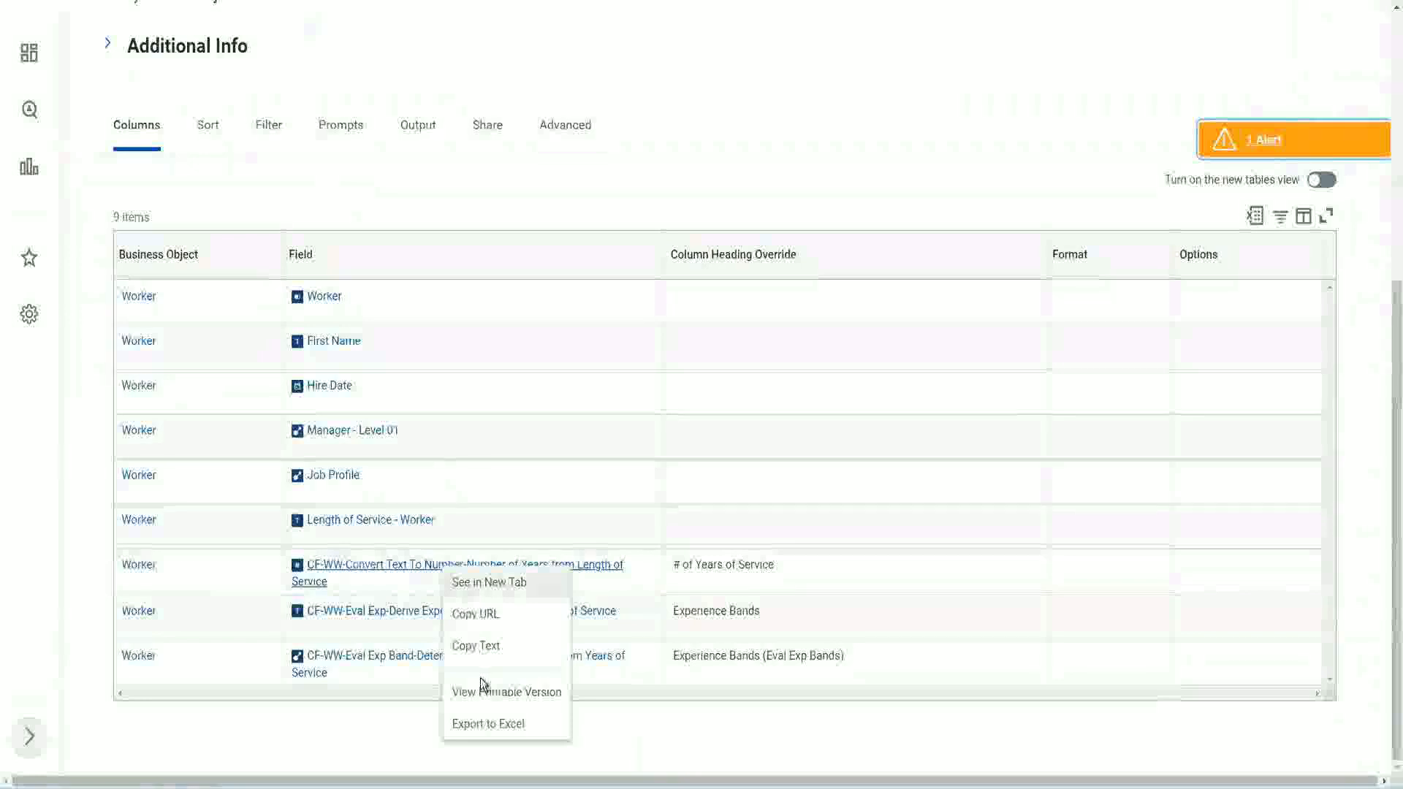
click(484, 656)
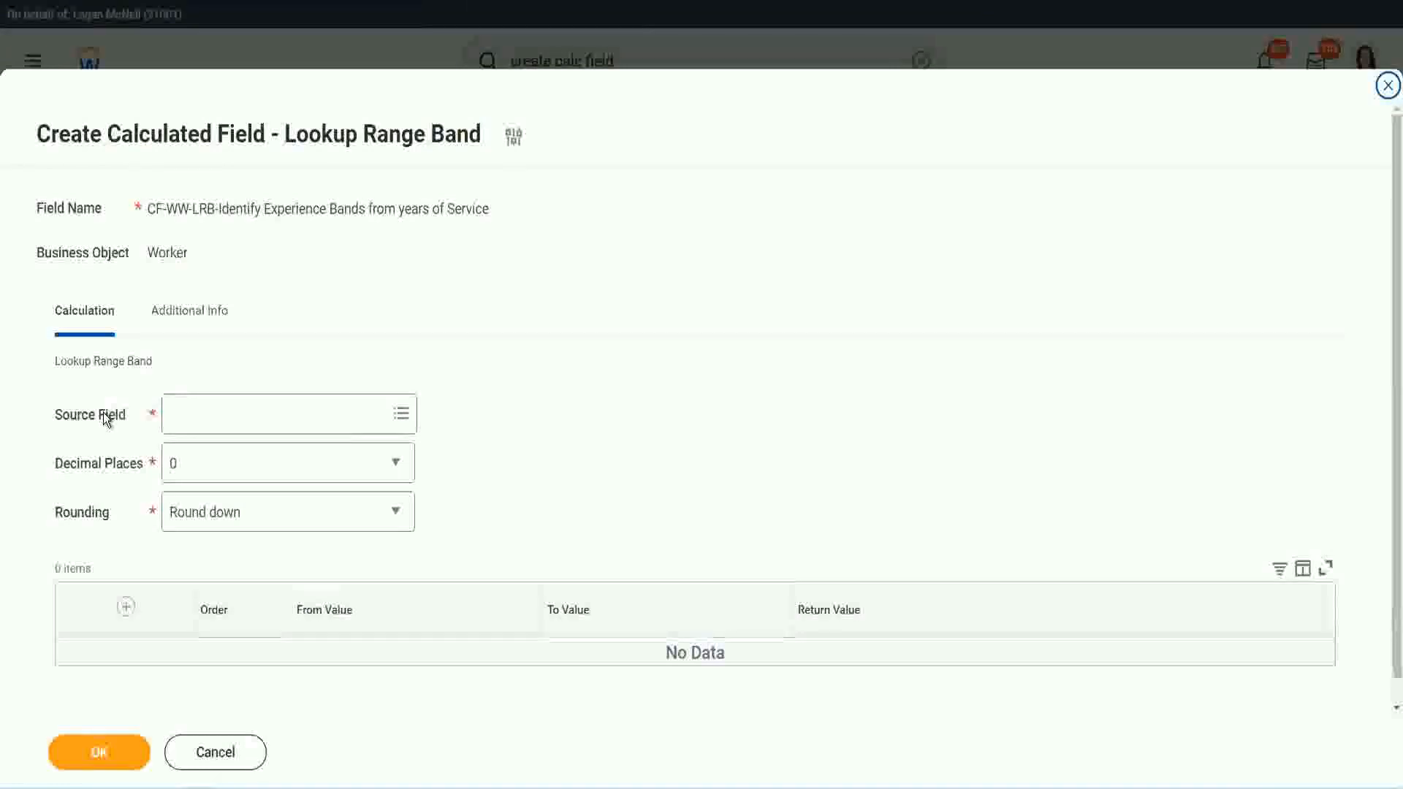
click(218, 415)
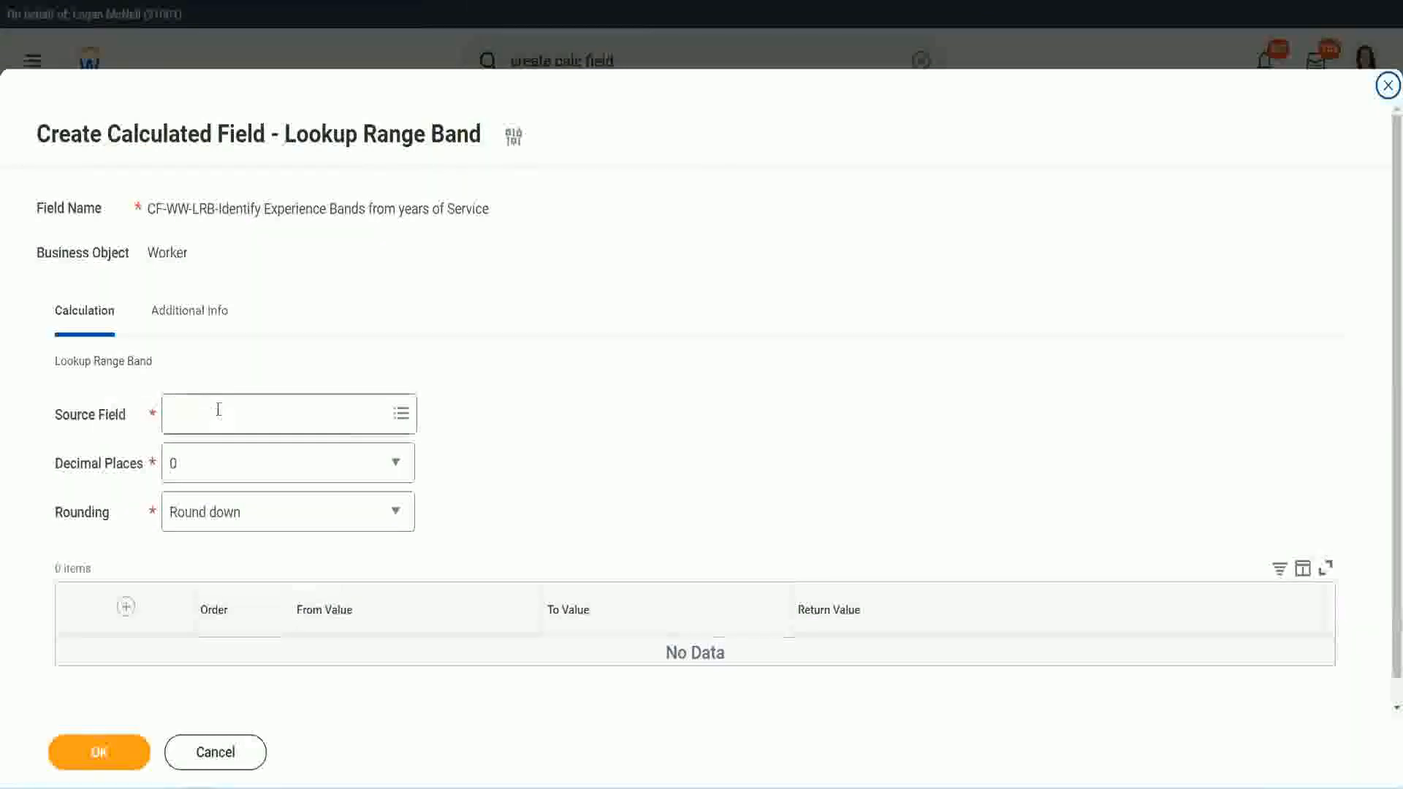
key(Return)
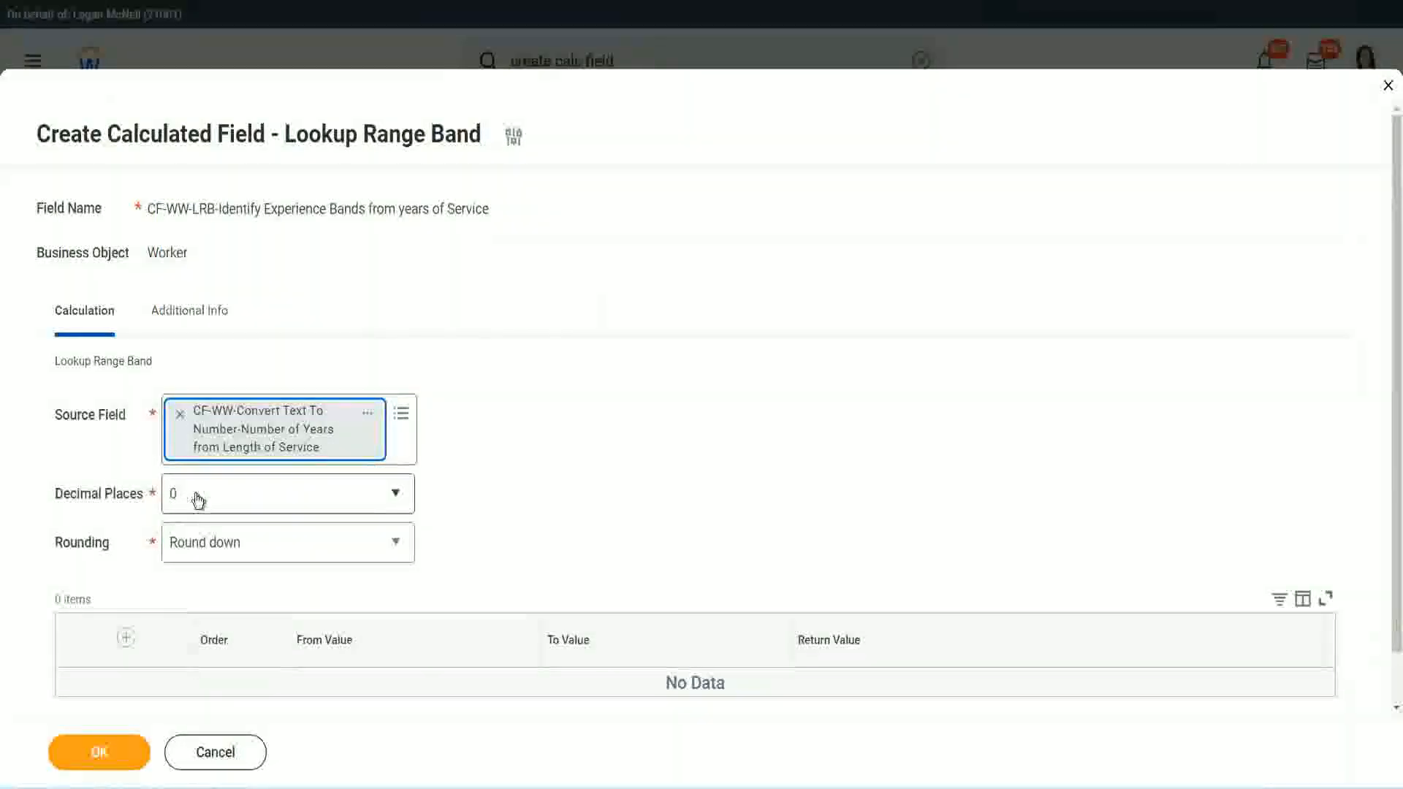
Check the decimal places options, keeping 0, and set the rounding to Round
click(273, 502)
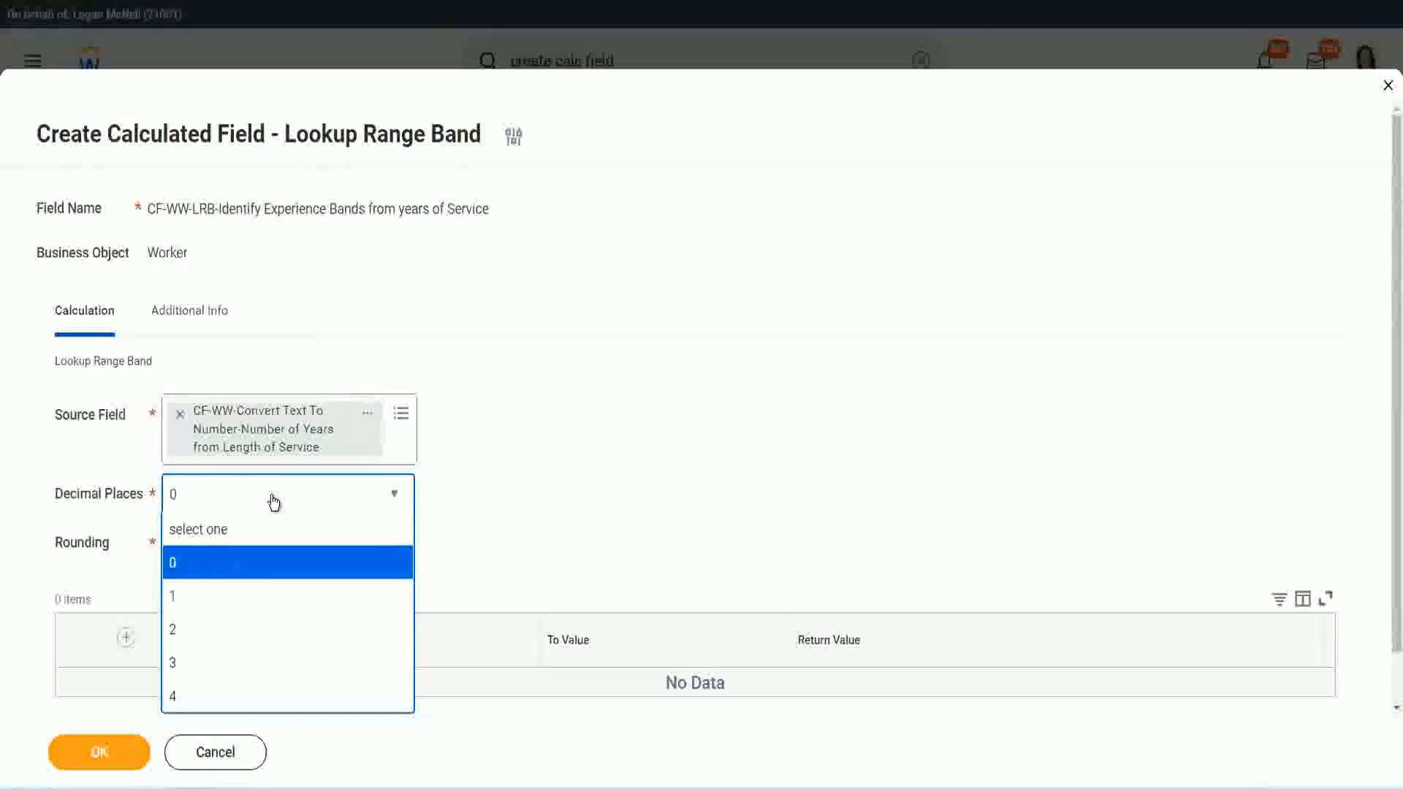
click(548, 482)
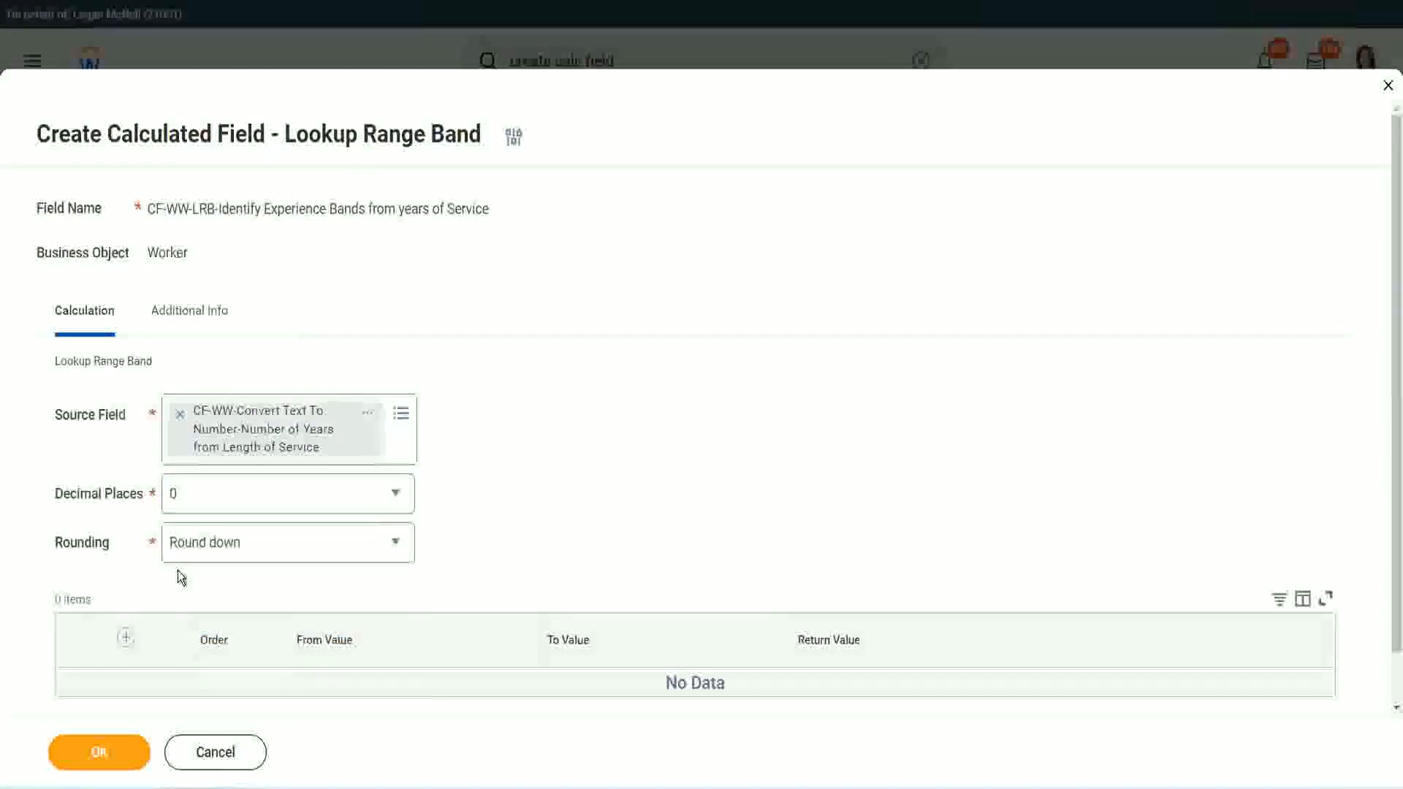
click(225, 547)
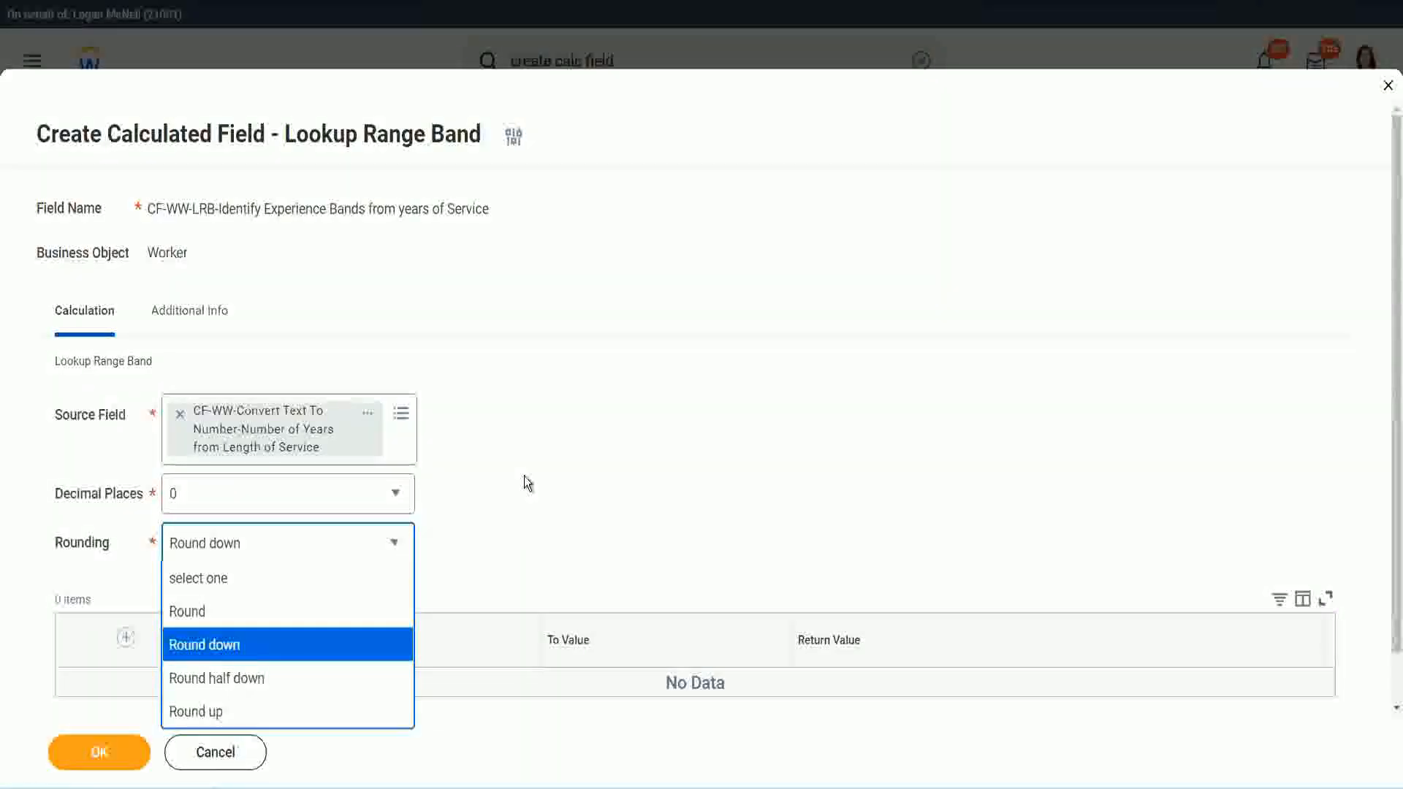
click(493, 538)
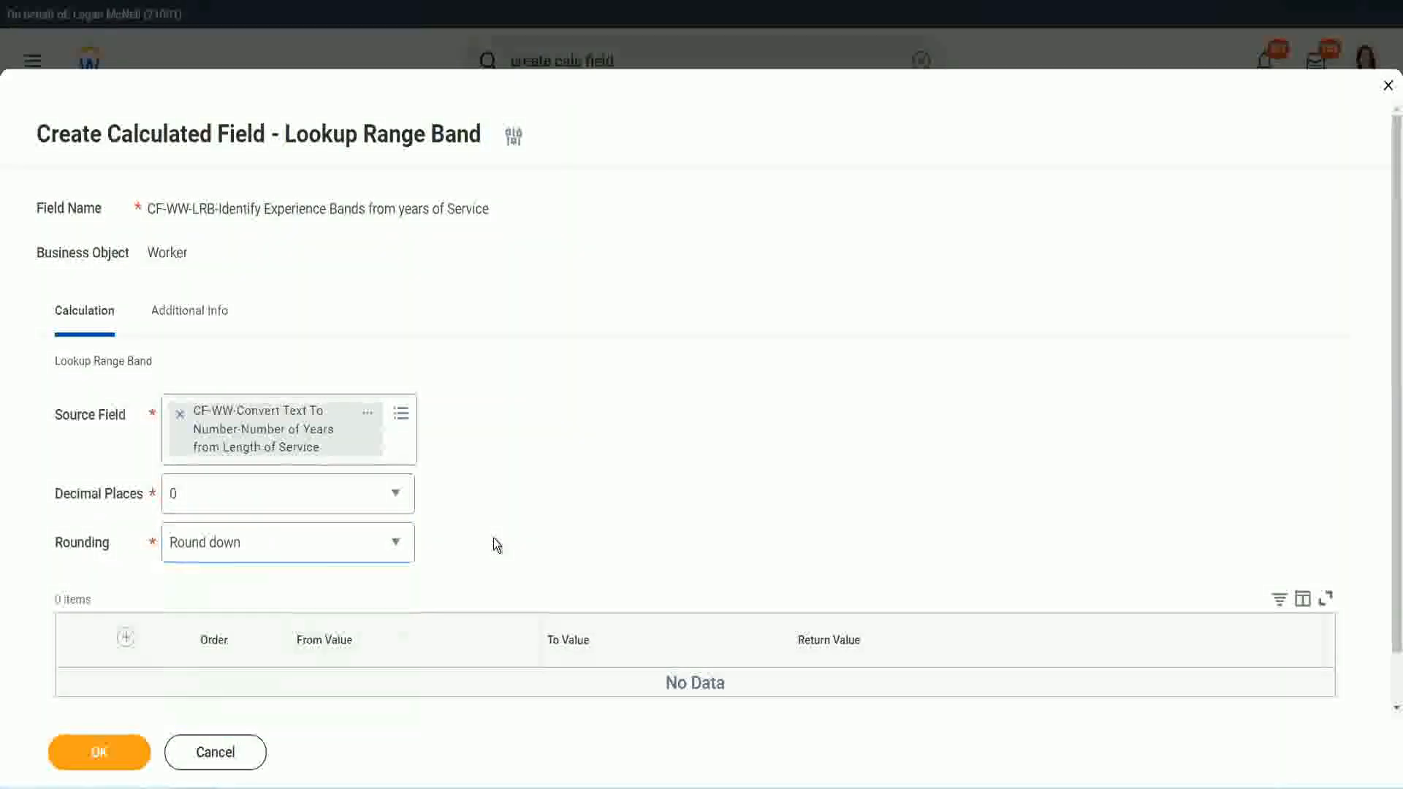
click(243, 549)
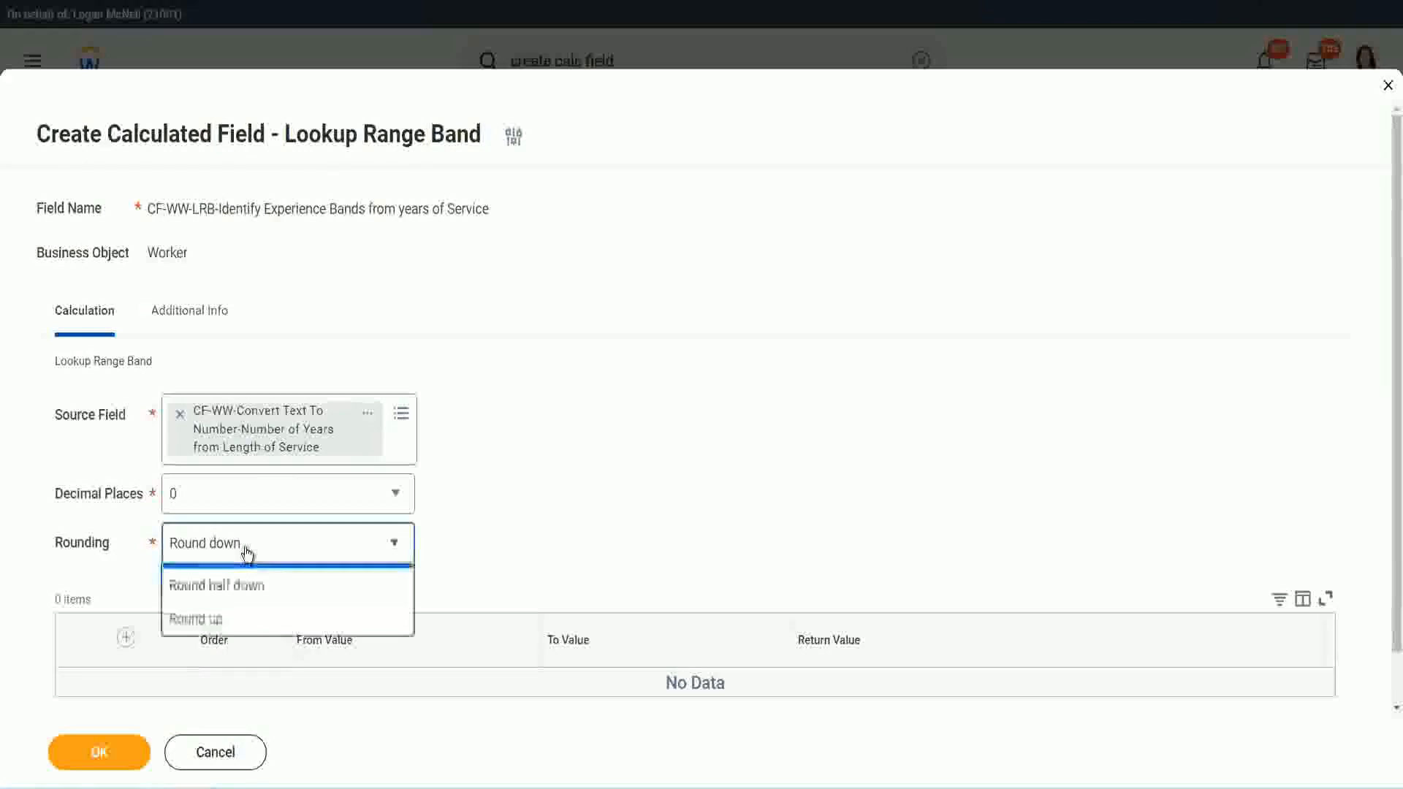
click(233, 614)
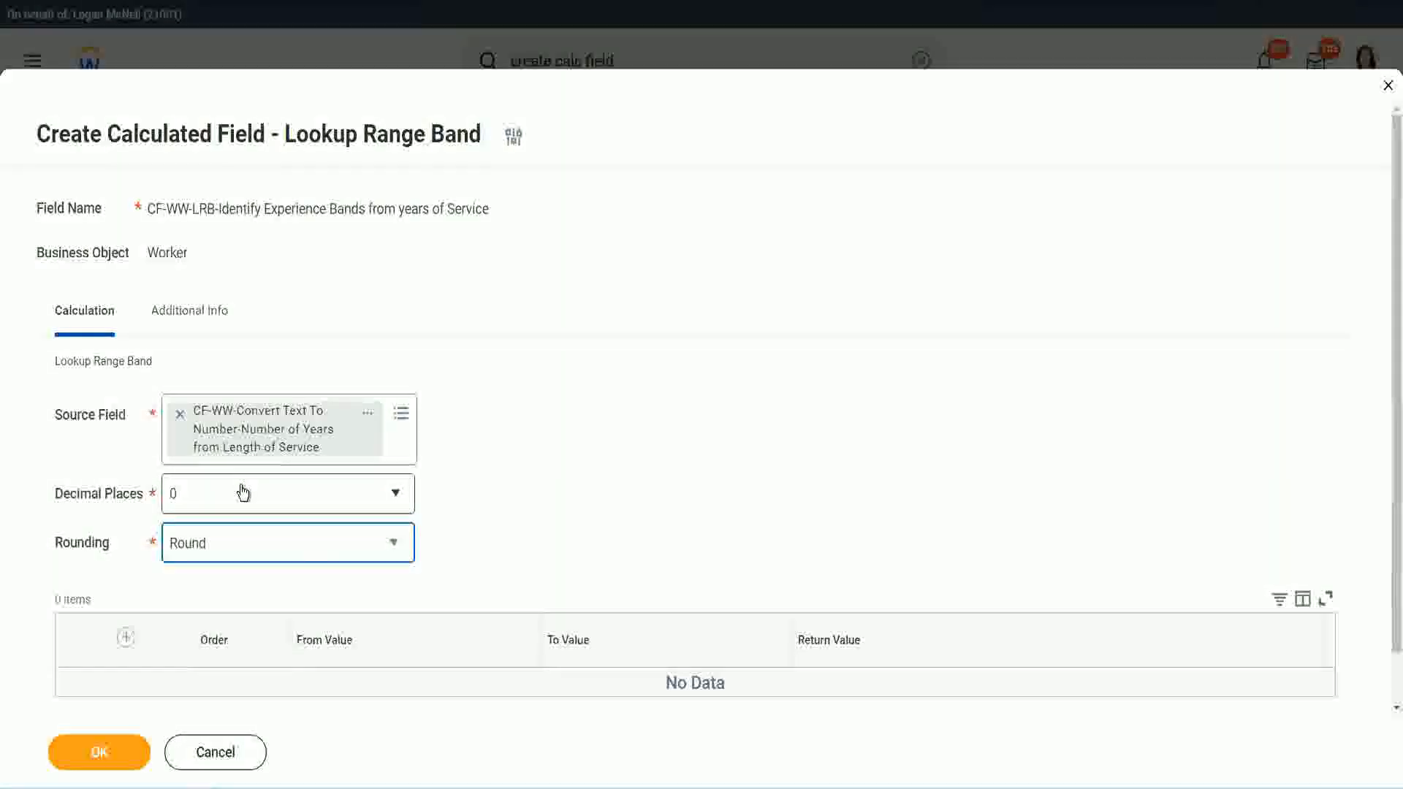
Add a range row from 0 to 7 with the return value Amateur
click(127, 638)
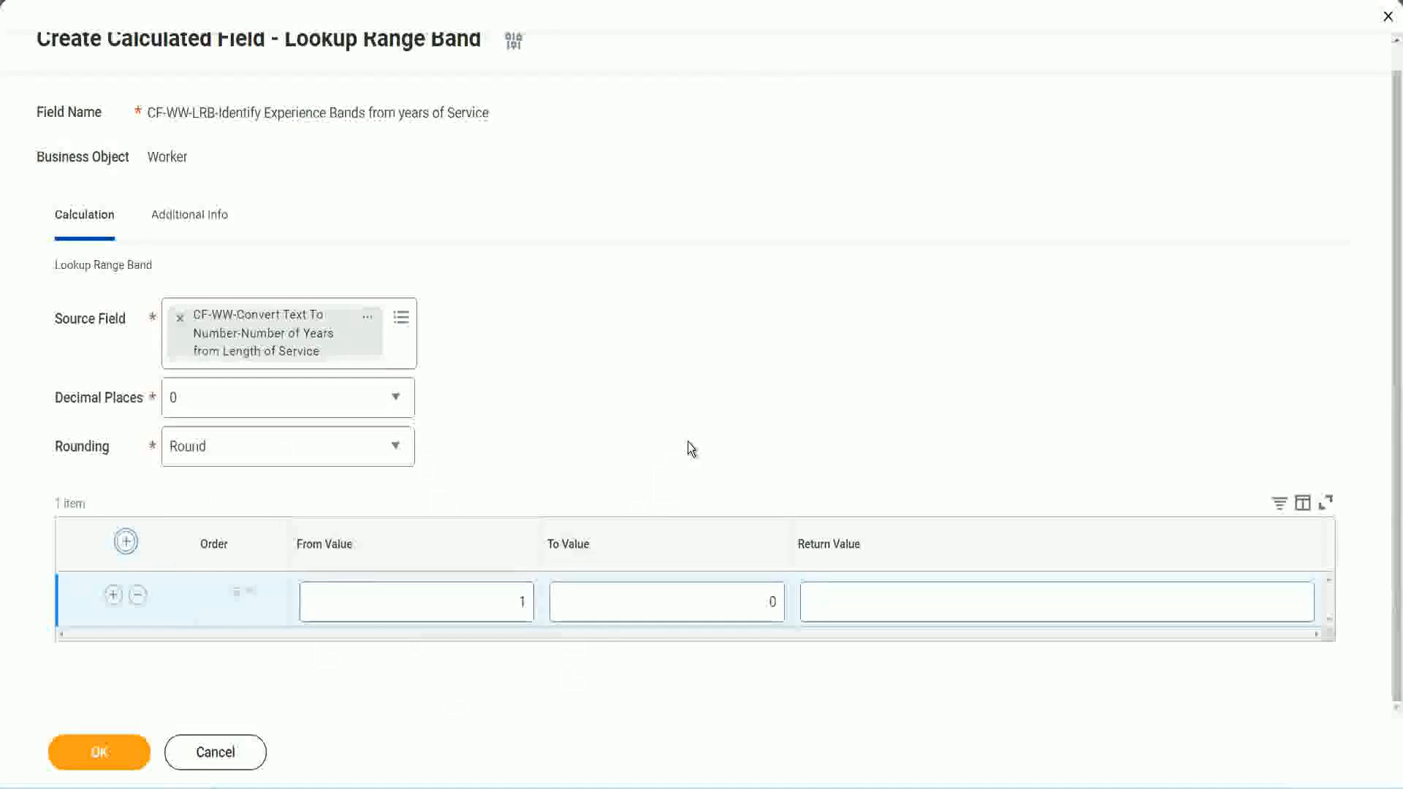
double_click(515, 602)
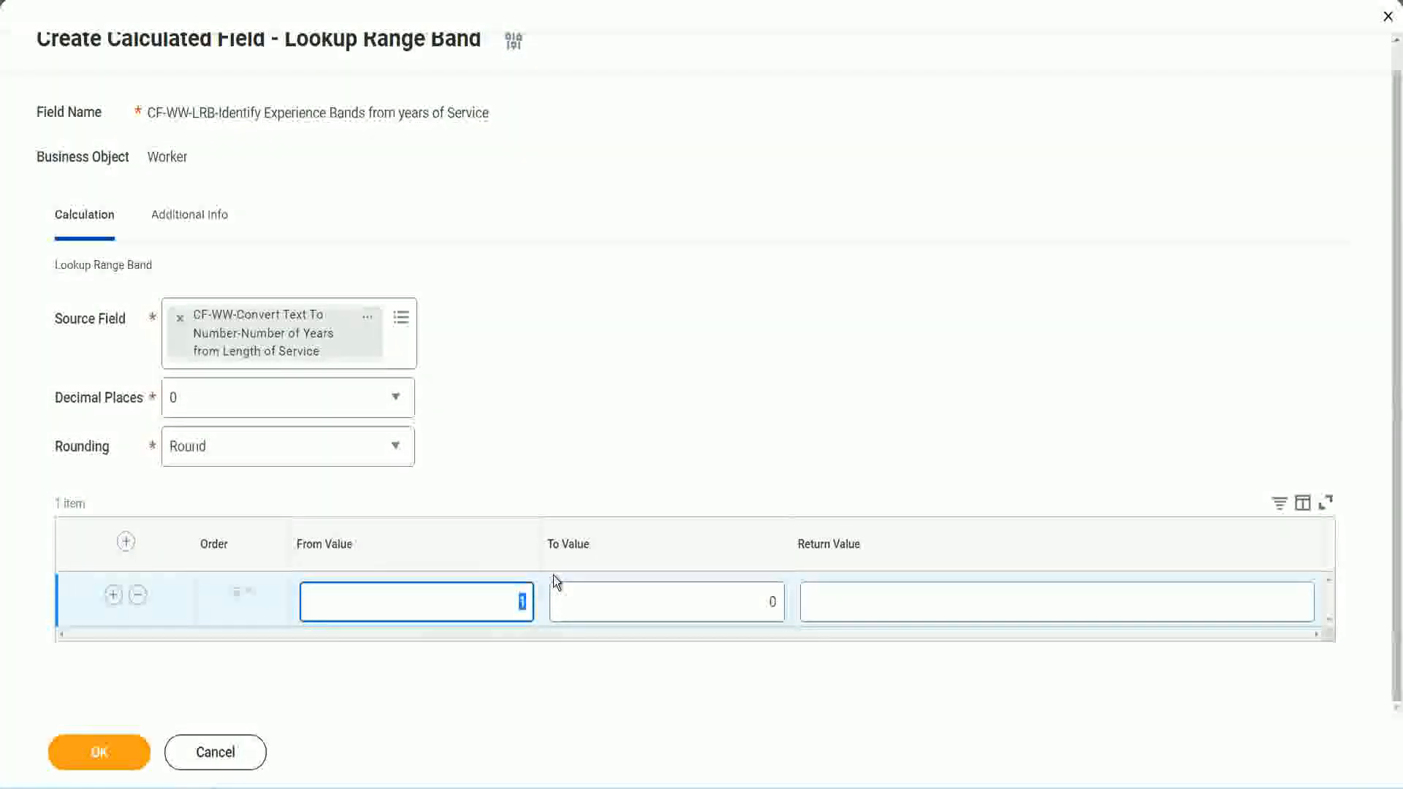
text(0)
key(Tab)
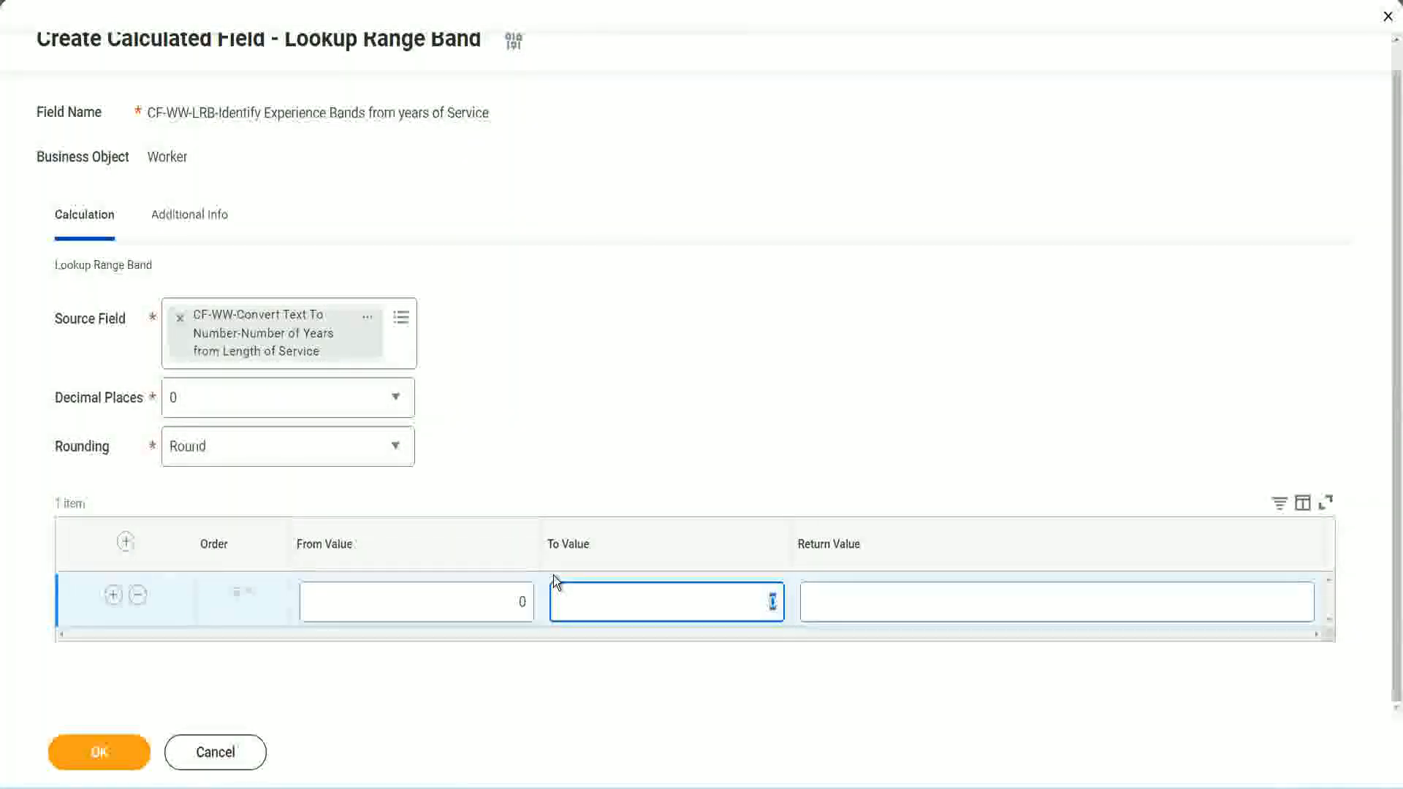
text(7)
key(Tab)
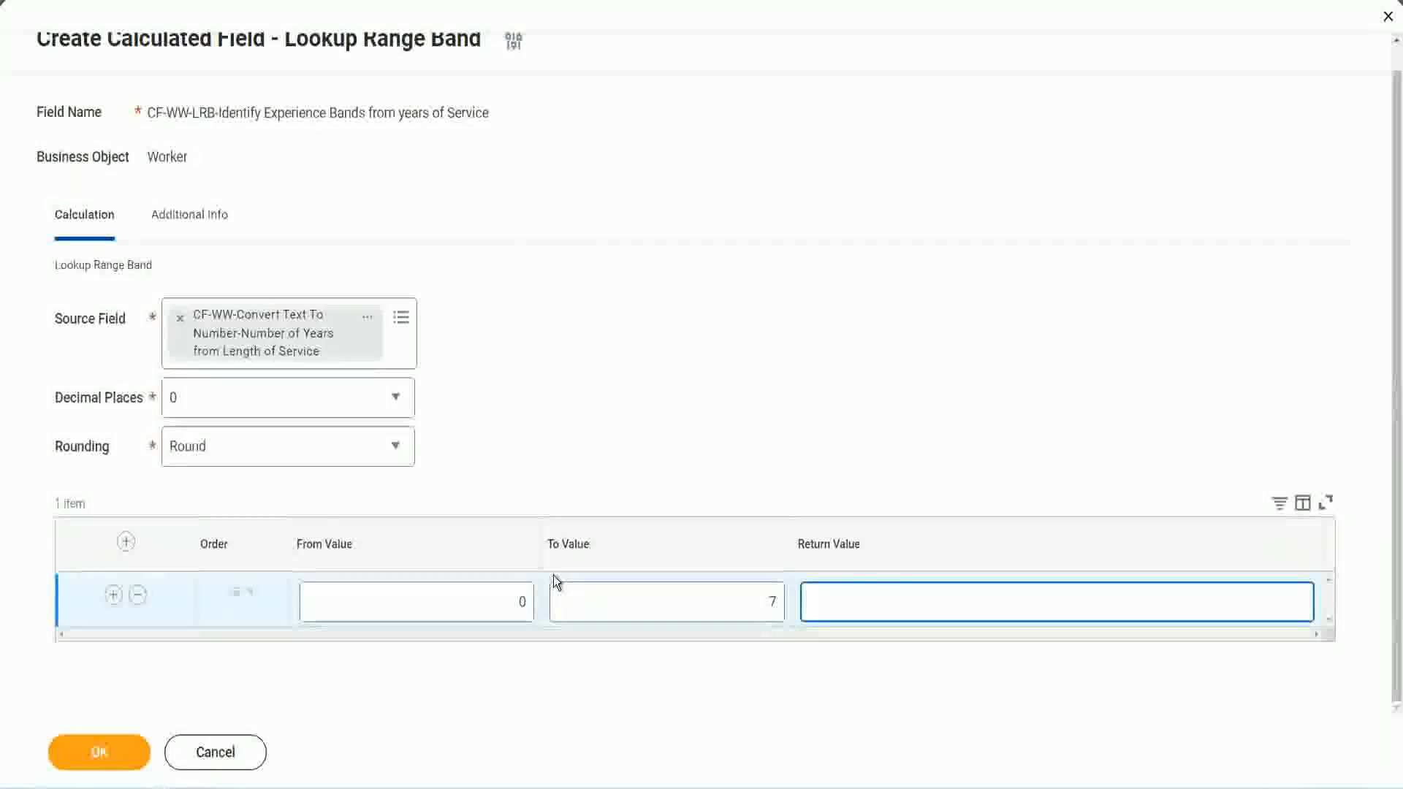
text(Amateur)
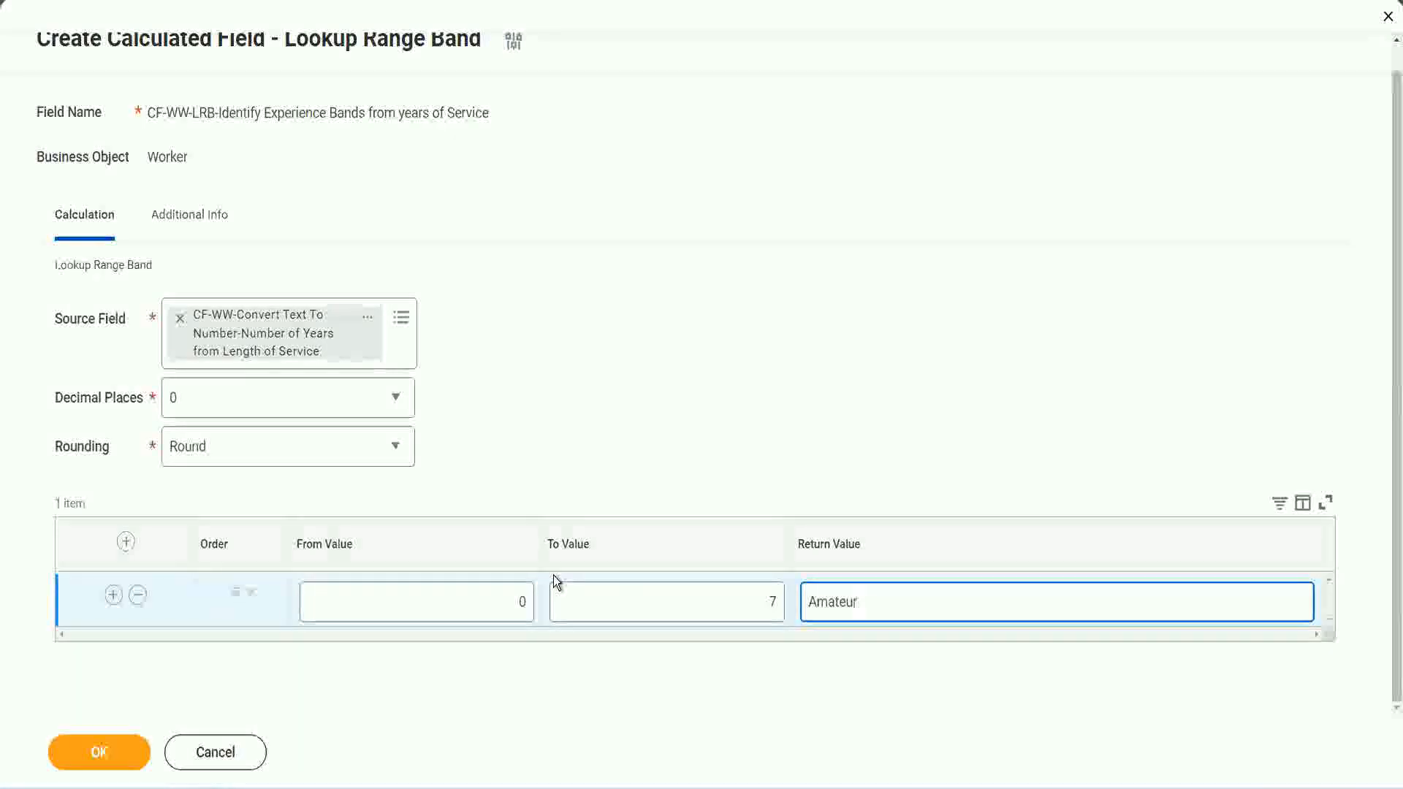
click(487, 617)
click(757, 592)
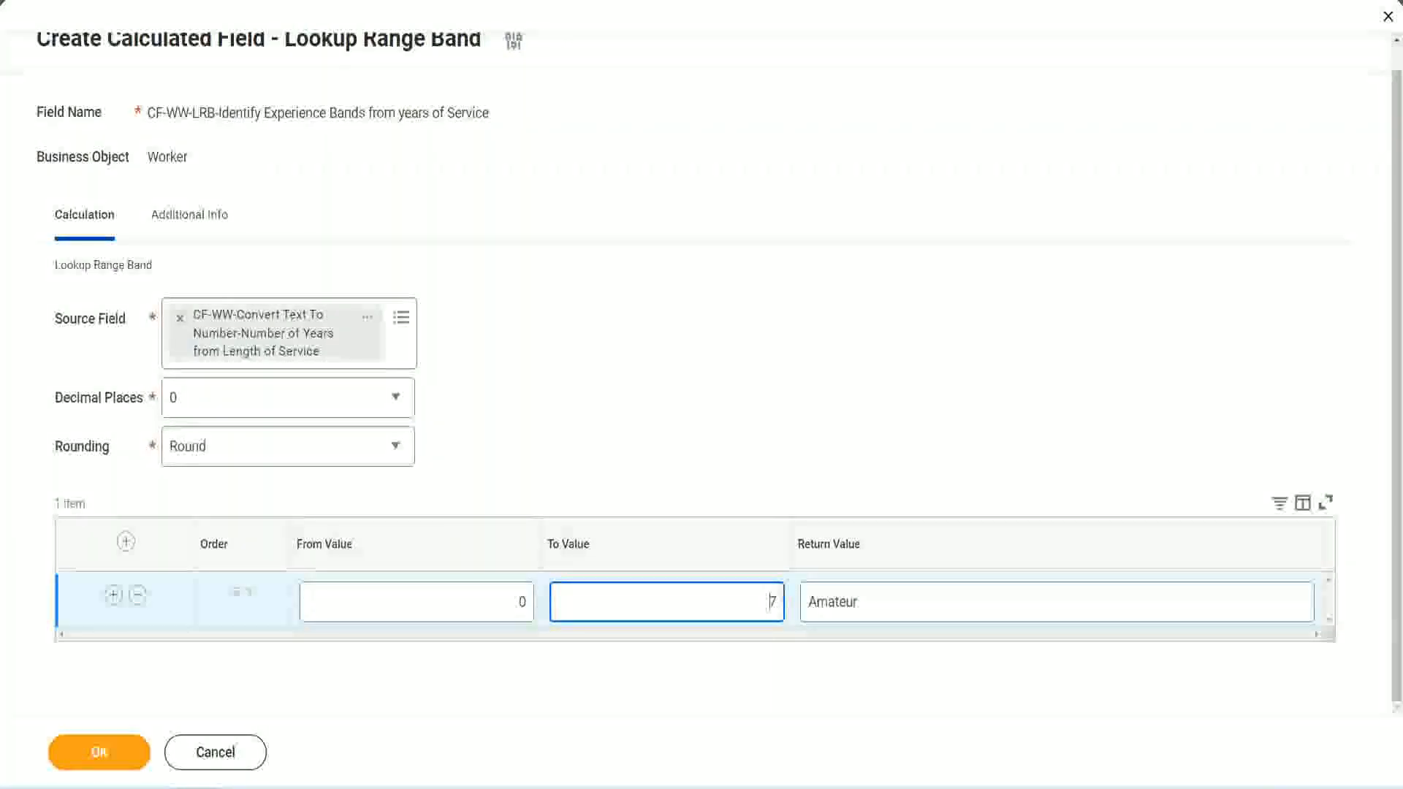
Add a second range row from 8 to 15 with the return value Experienced
drag(588, 510, 352, 363)
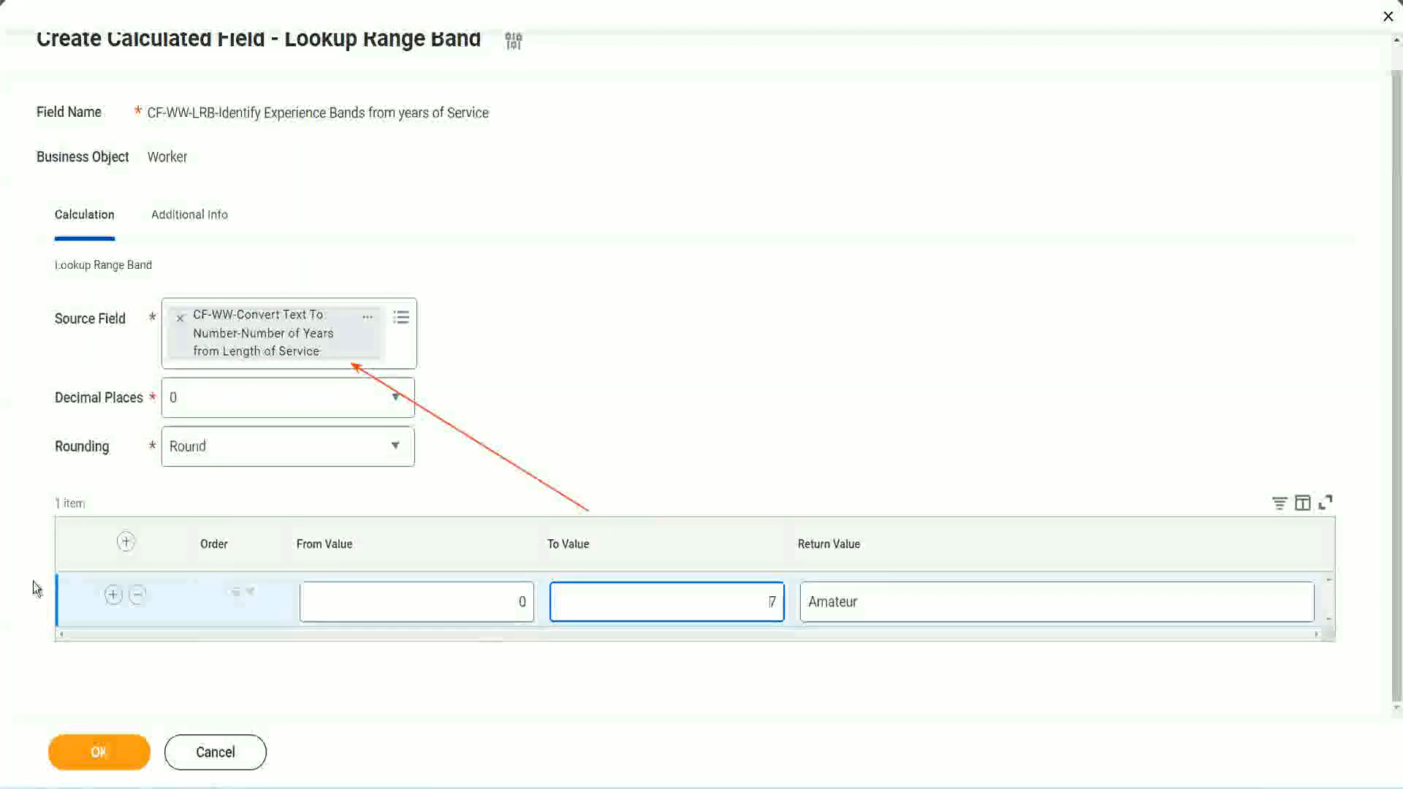
click(113, 598)
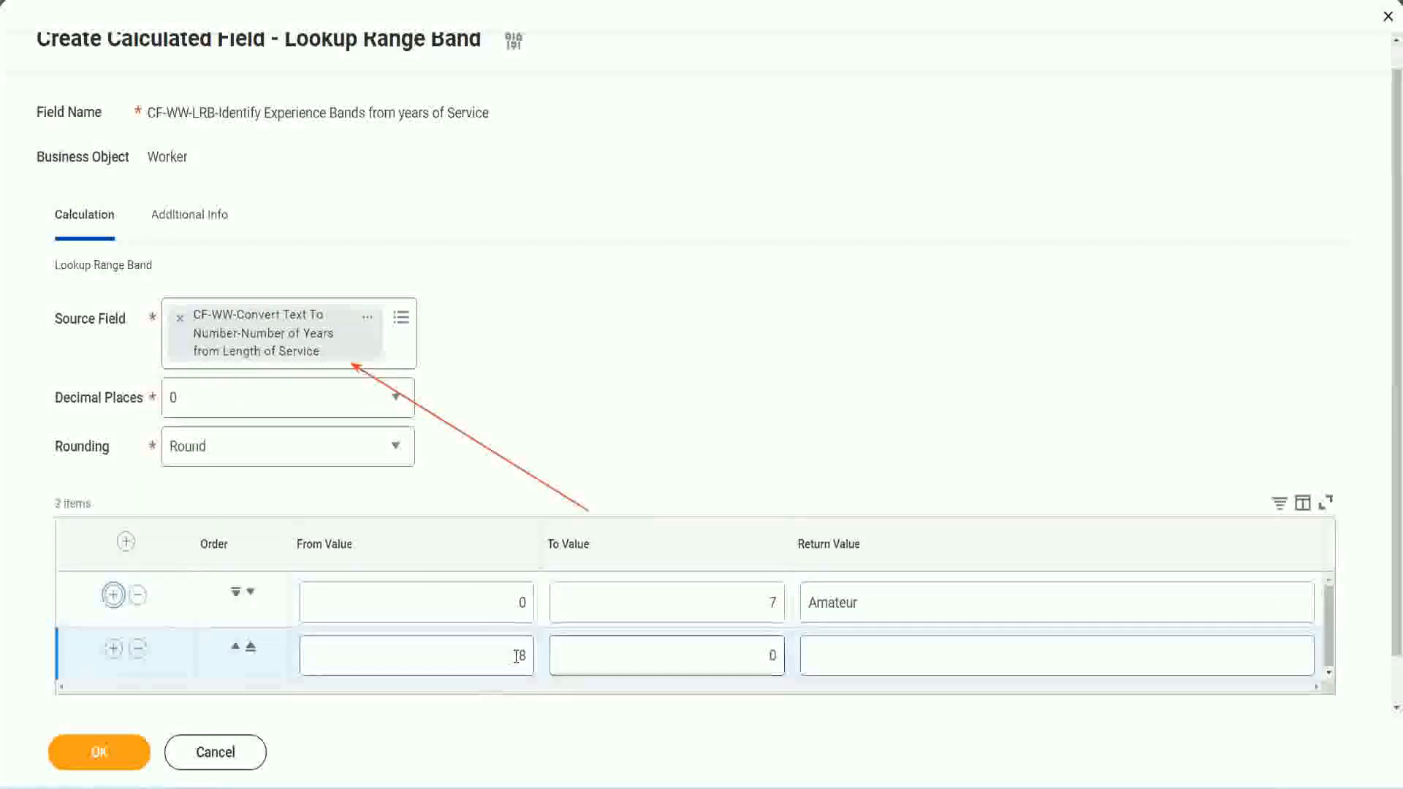
click(526, 658)
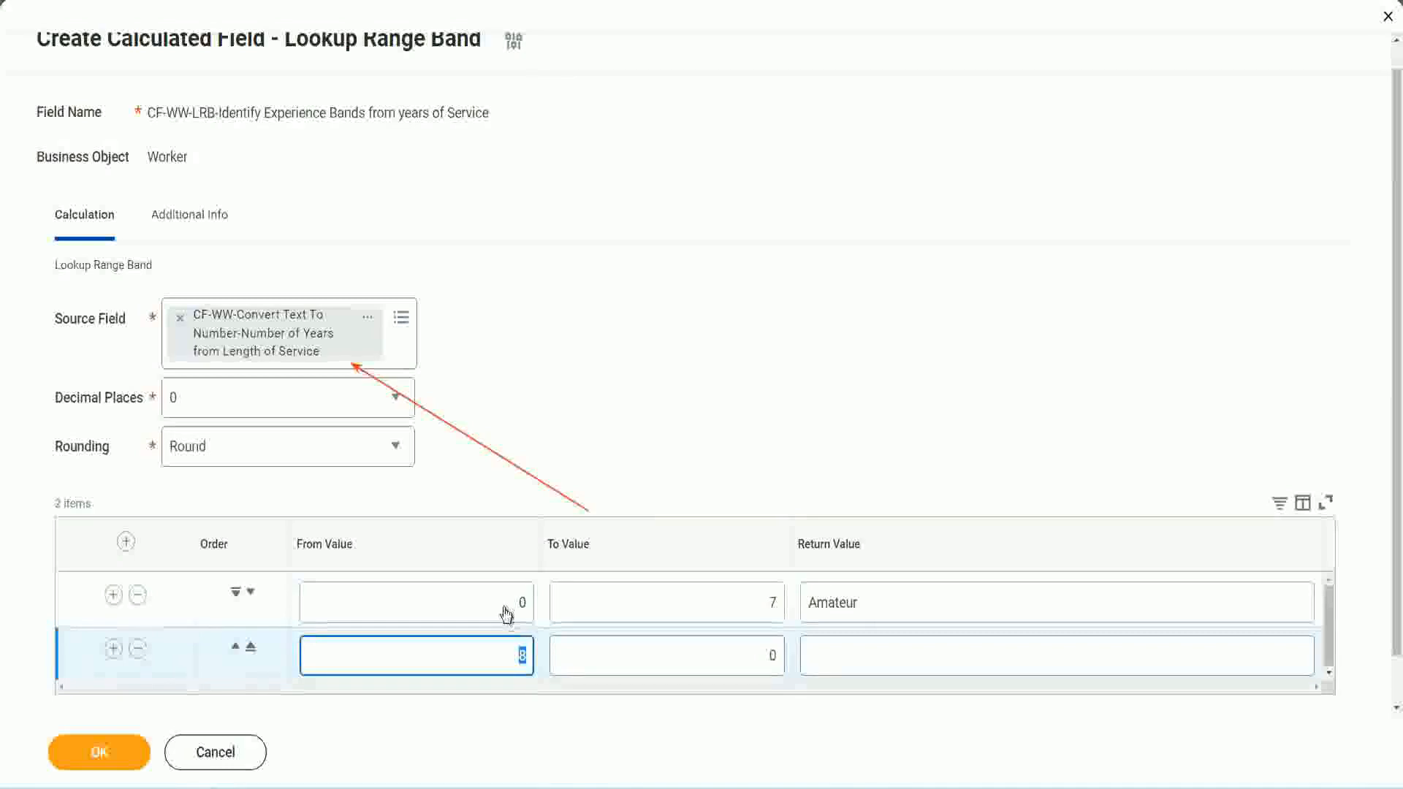
click(728, 605)
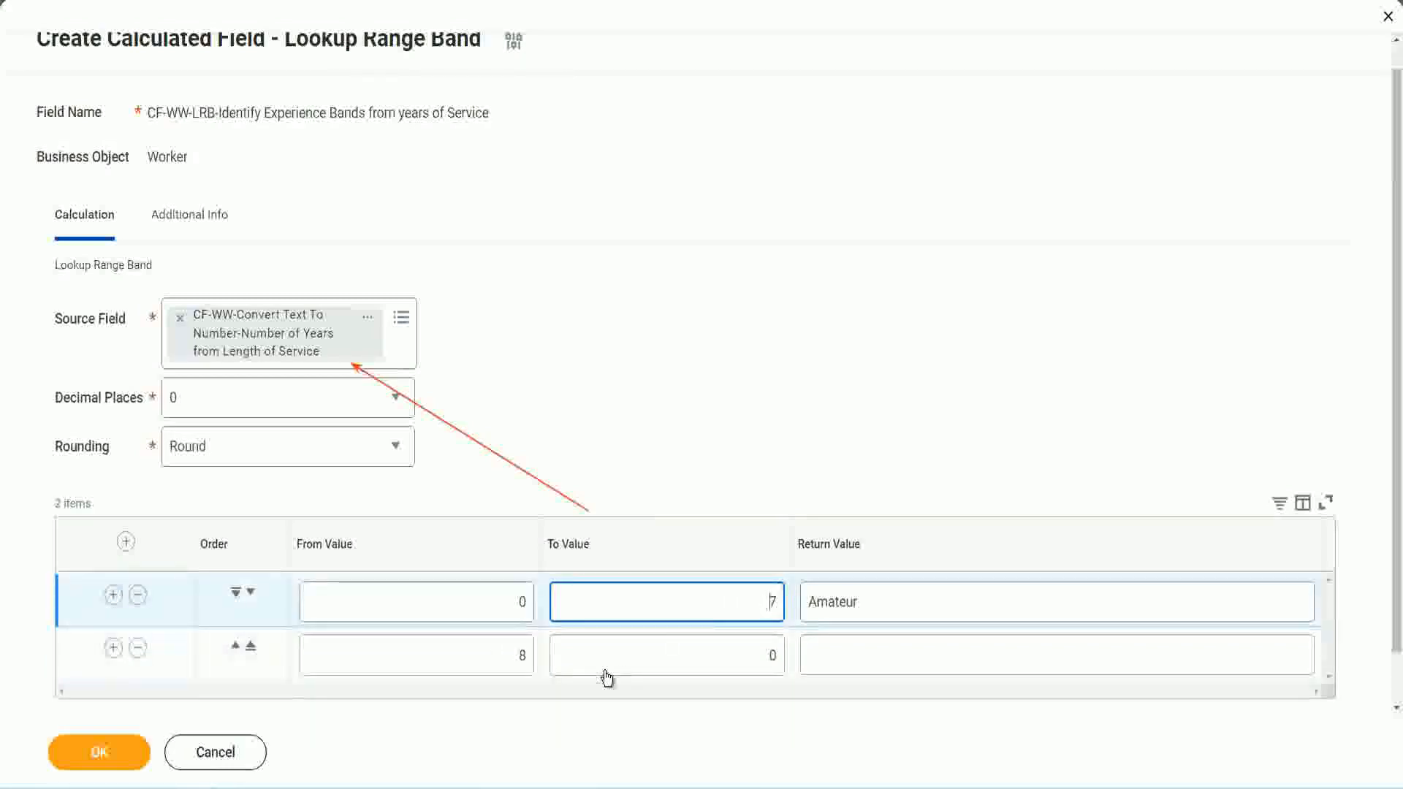
click(496, 655)
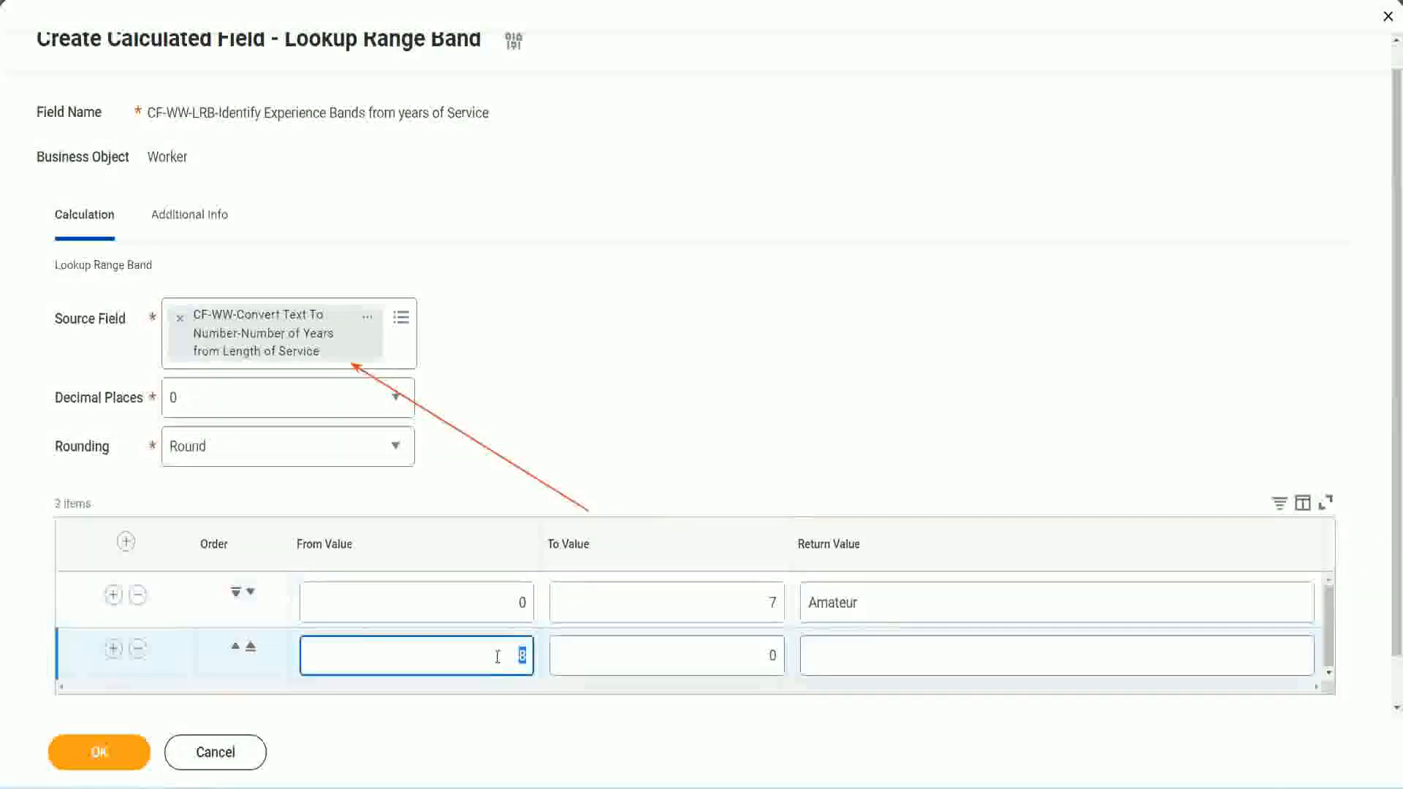
click(495, 656)
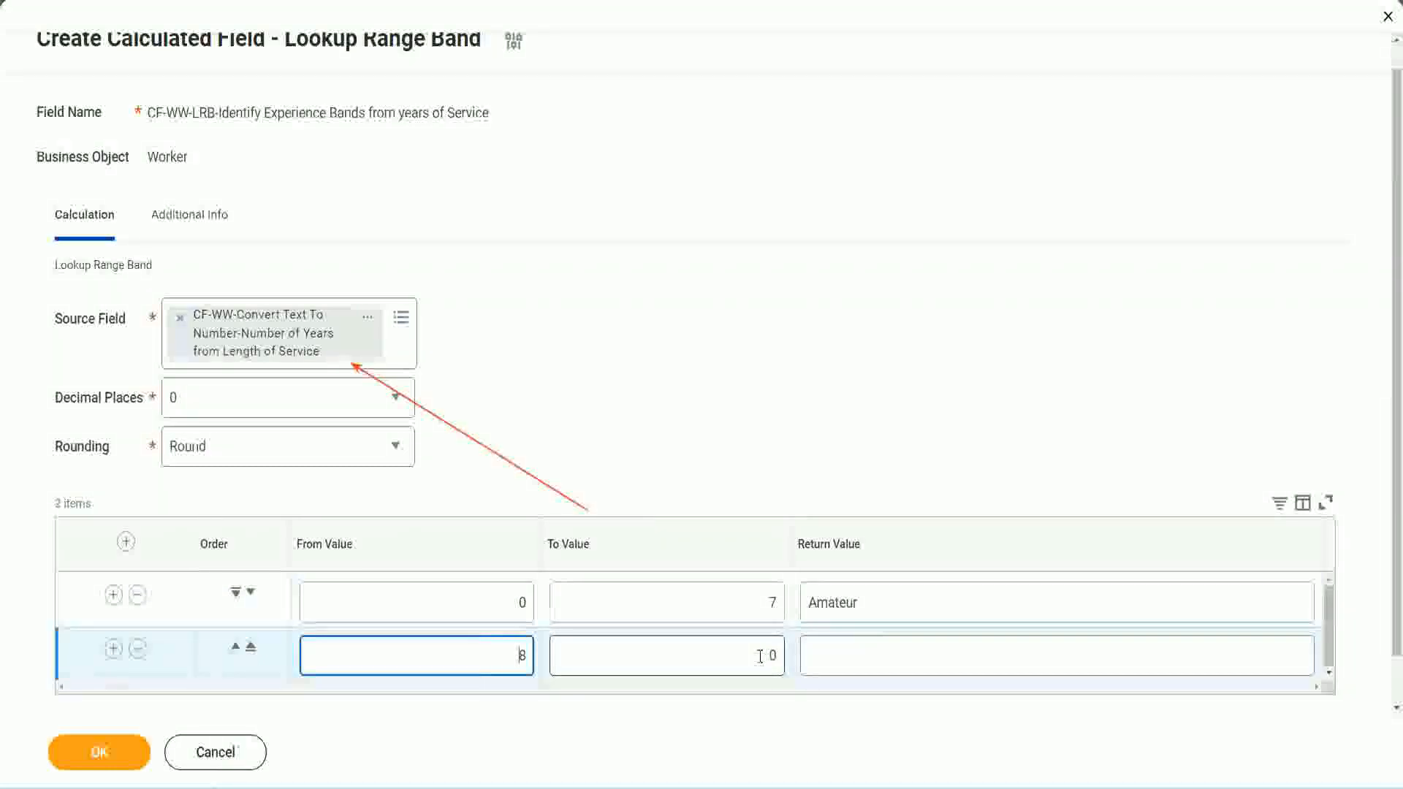
click(760, 655)
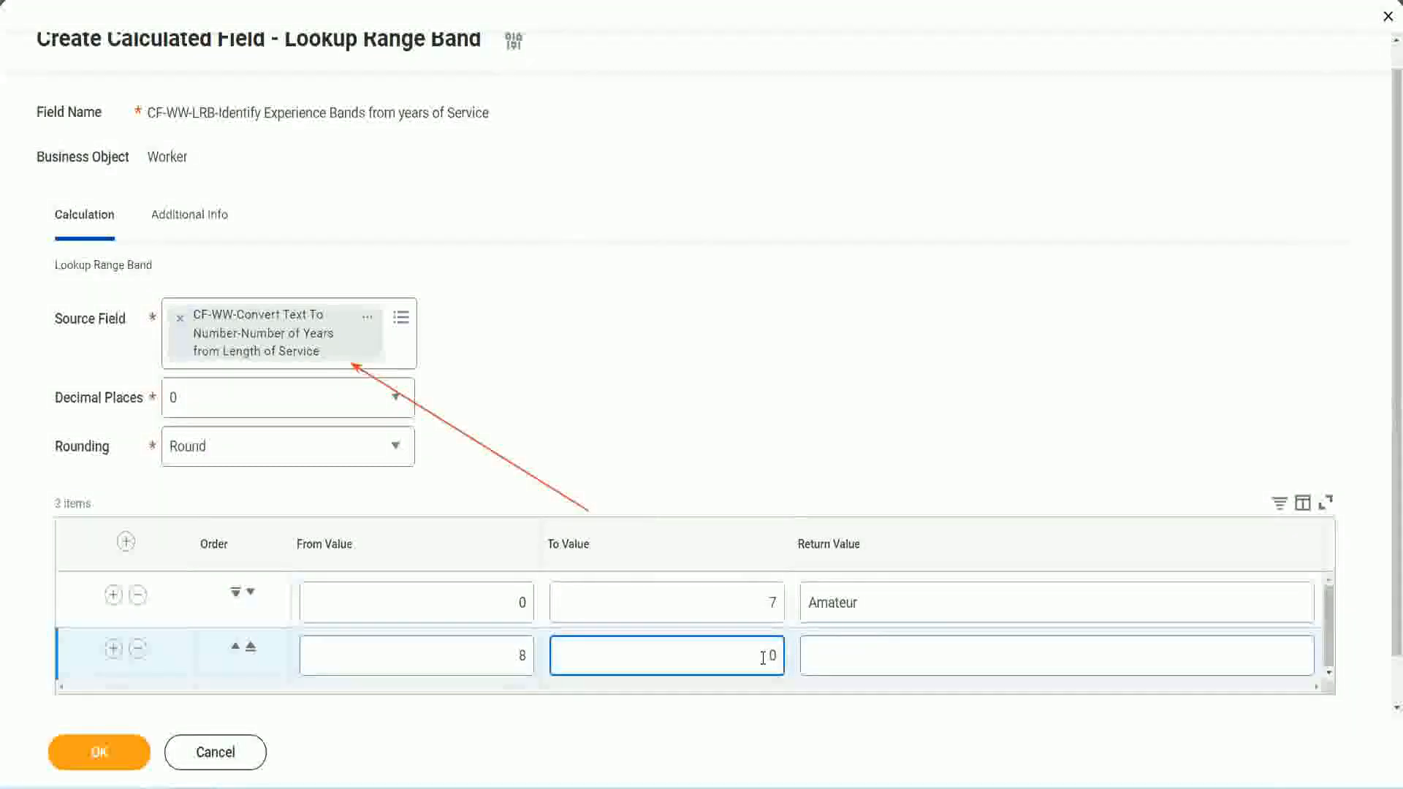
key(BackSpace)
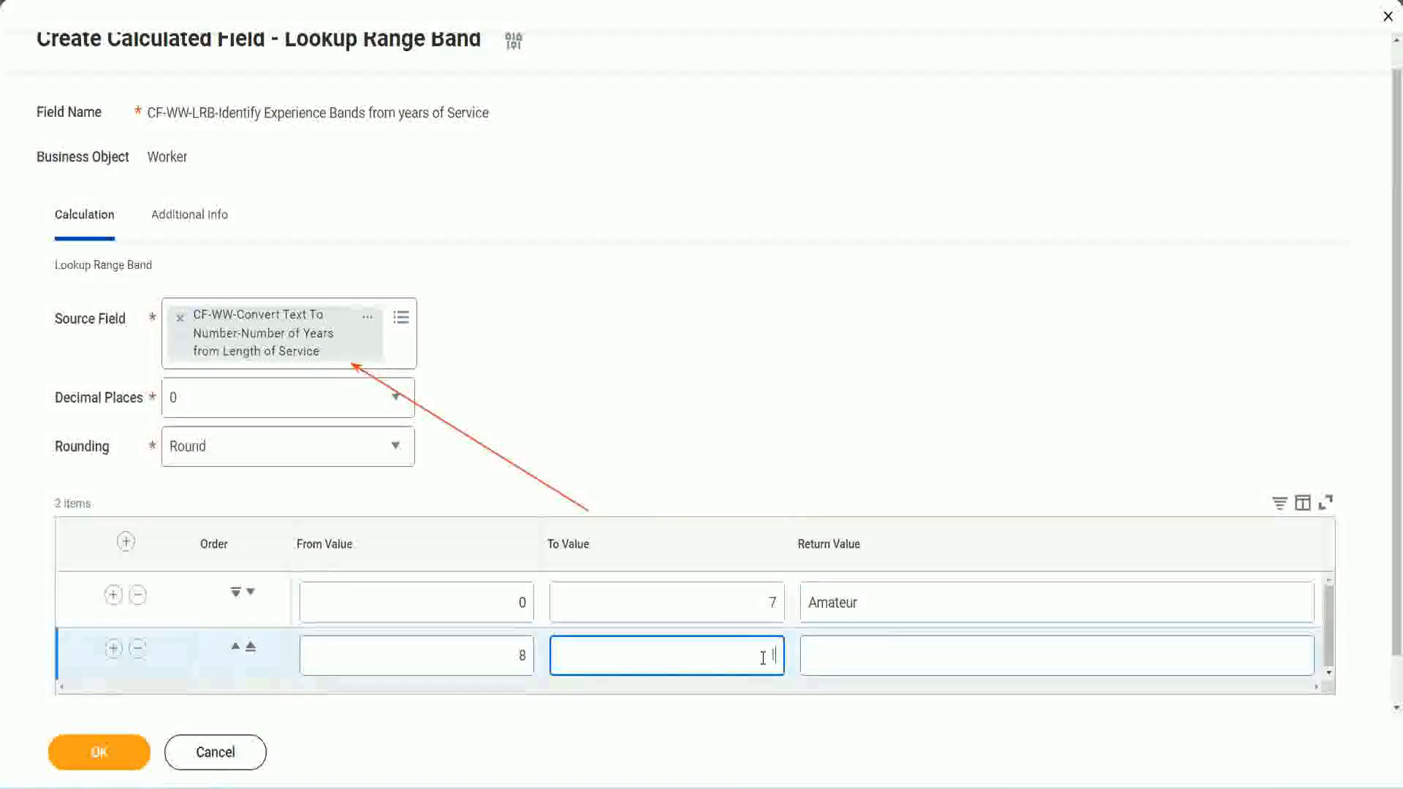
text(15)
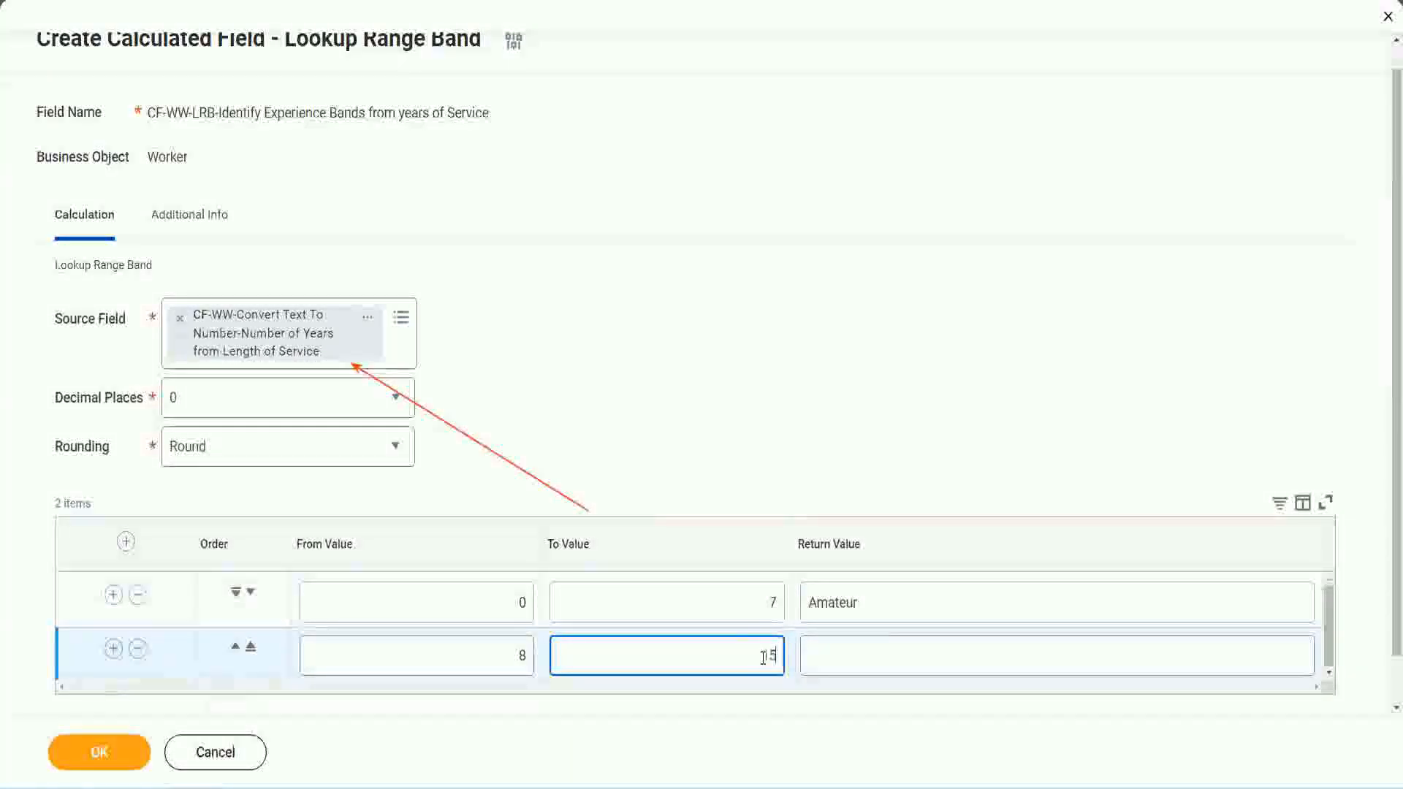
click(865, 652)
text(Ex)
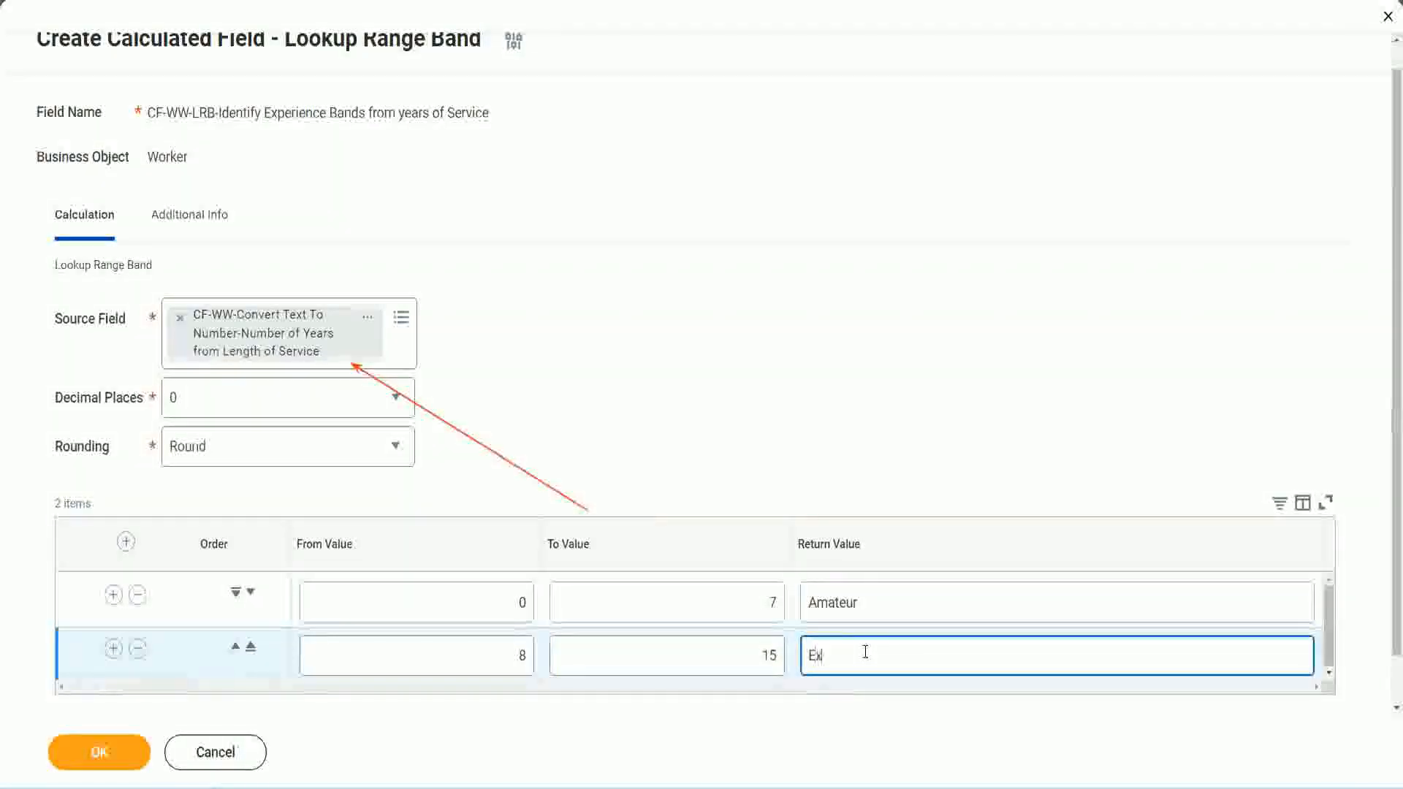
text(perienced)
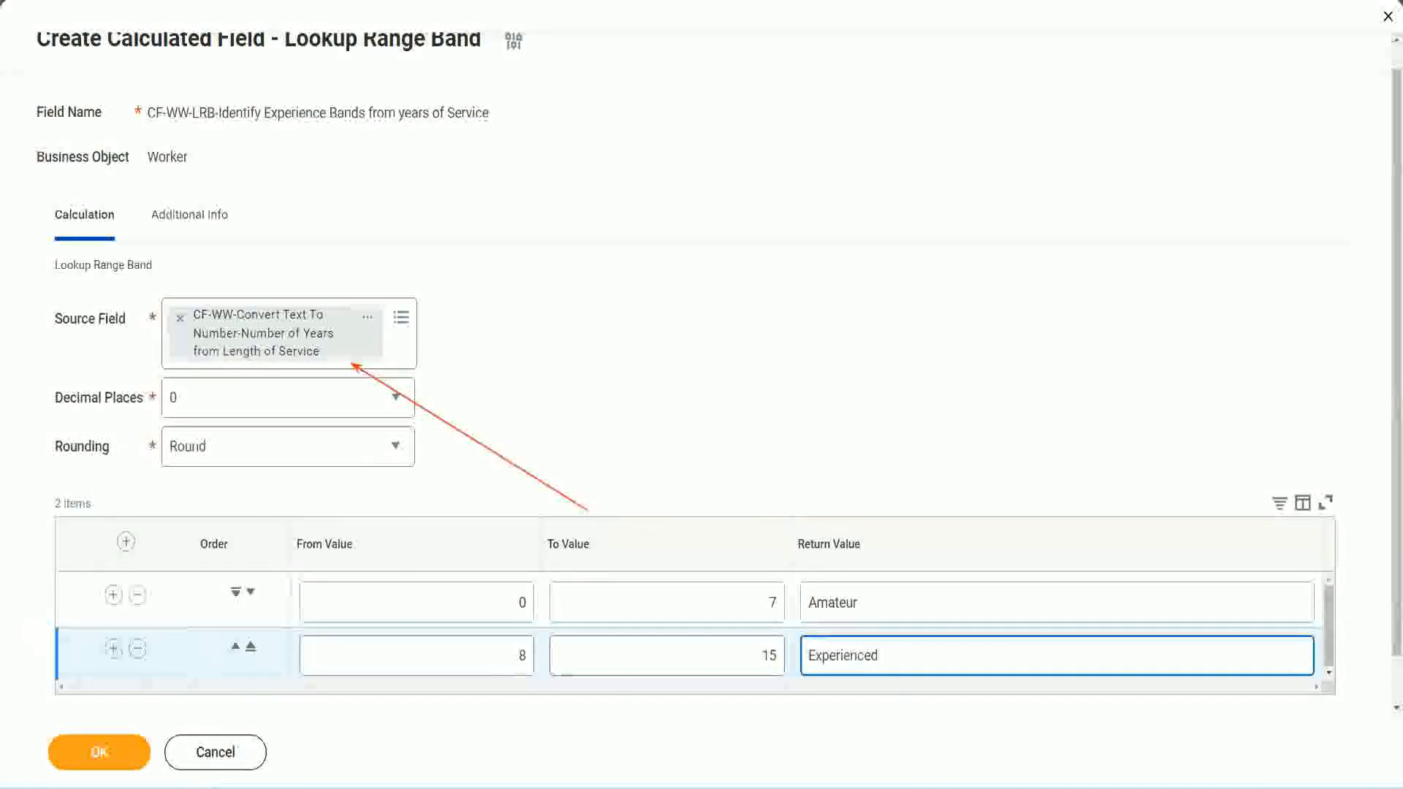
Add a third range row from 16 to 30 with the return value Senior
click(113, 649)
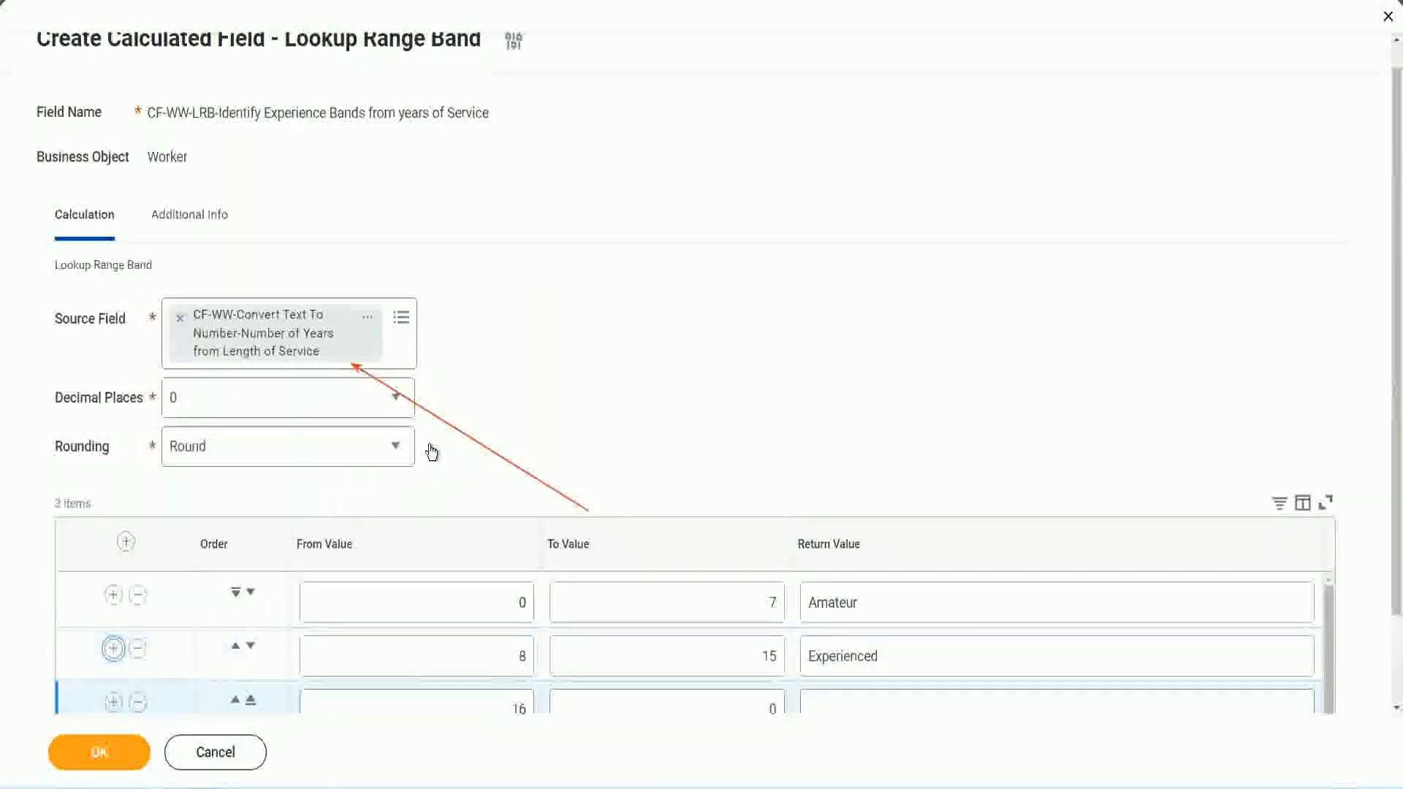
scroll(429, 453, down, 2)
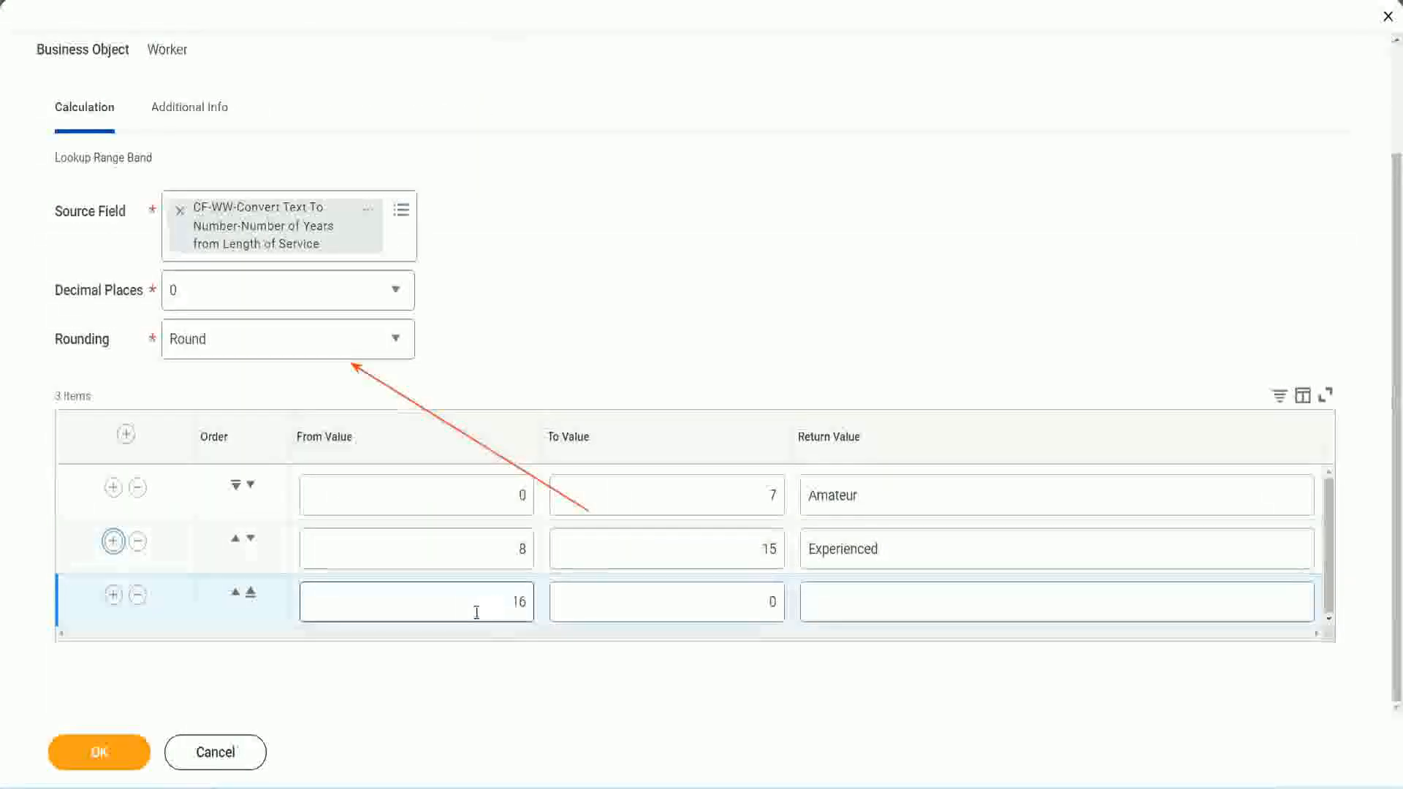
click(703, 602)
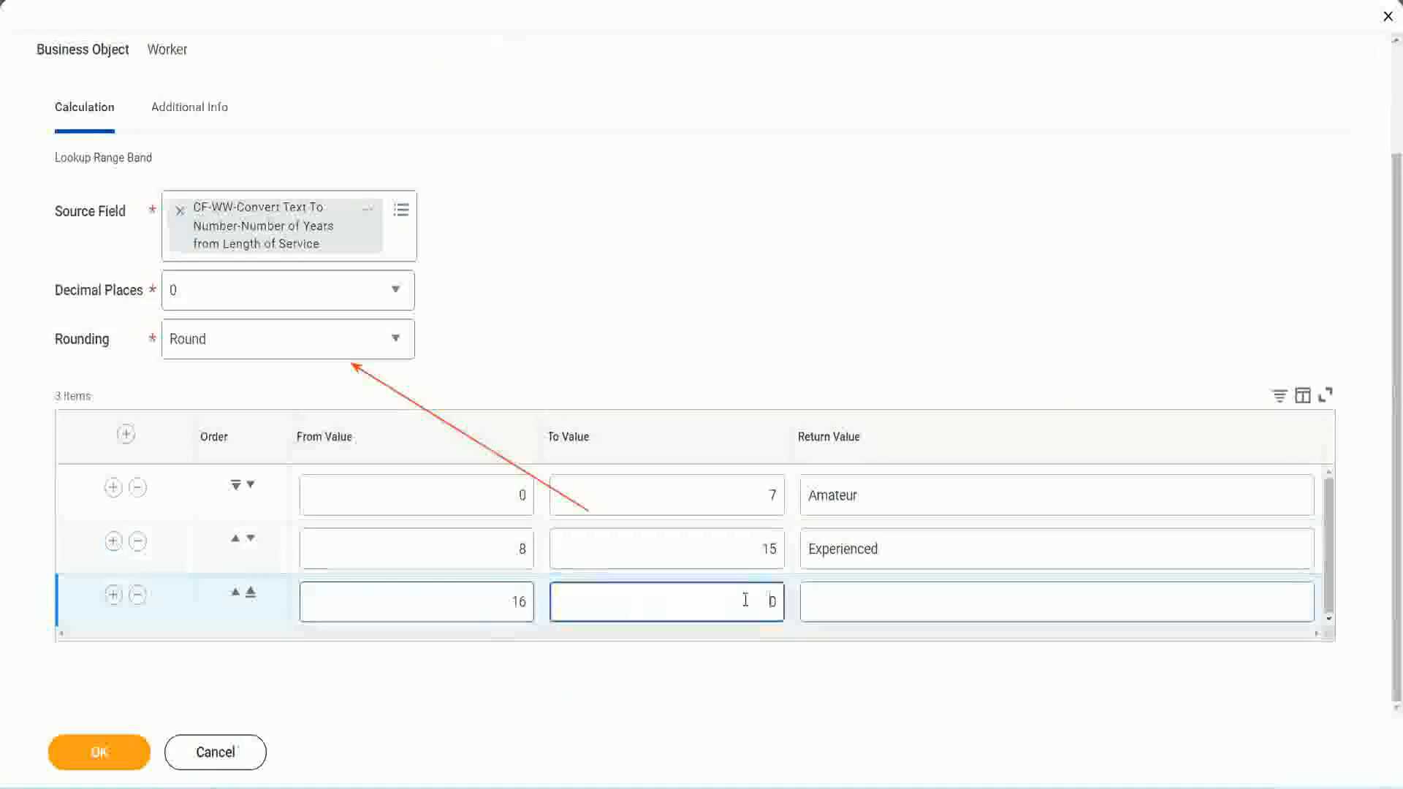
text(3)
key(Tab)
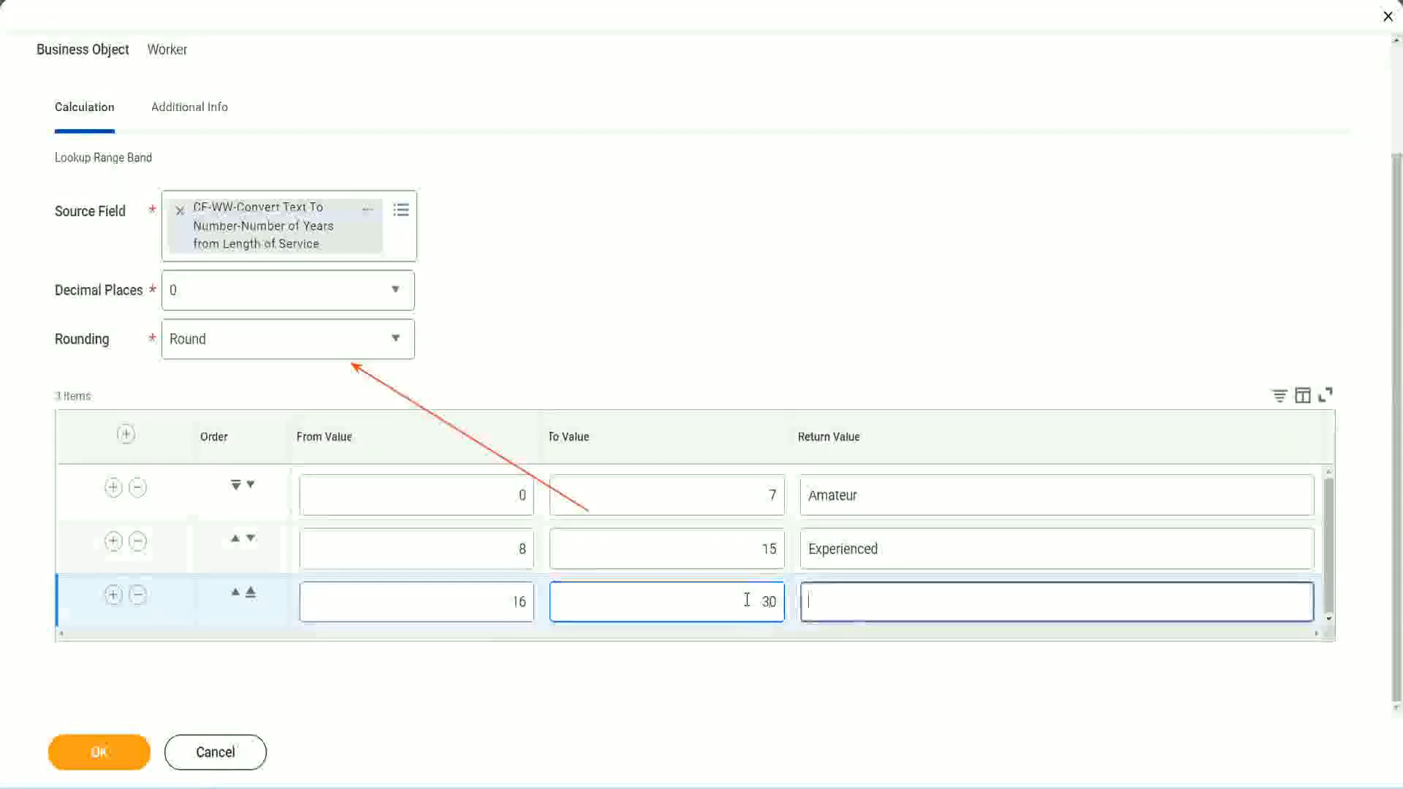
text(L)
key(BackSpace)
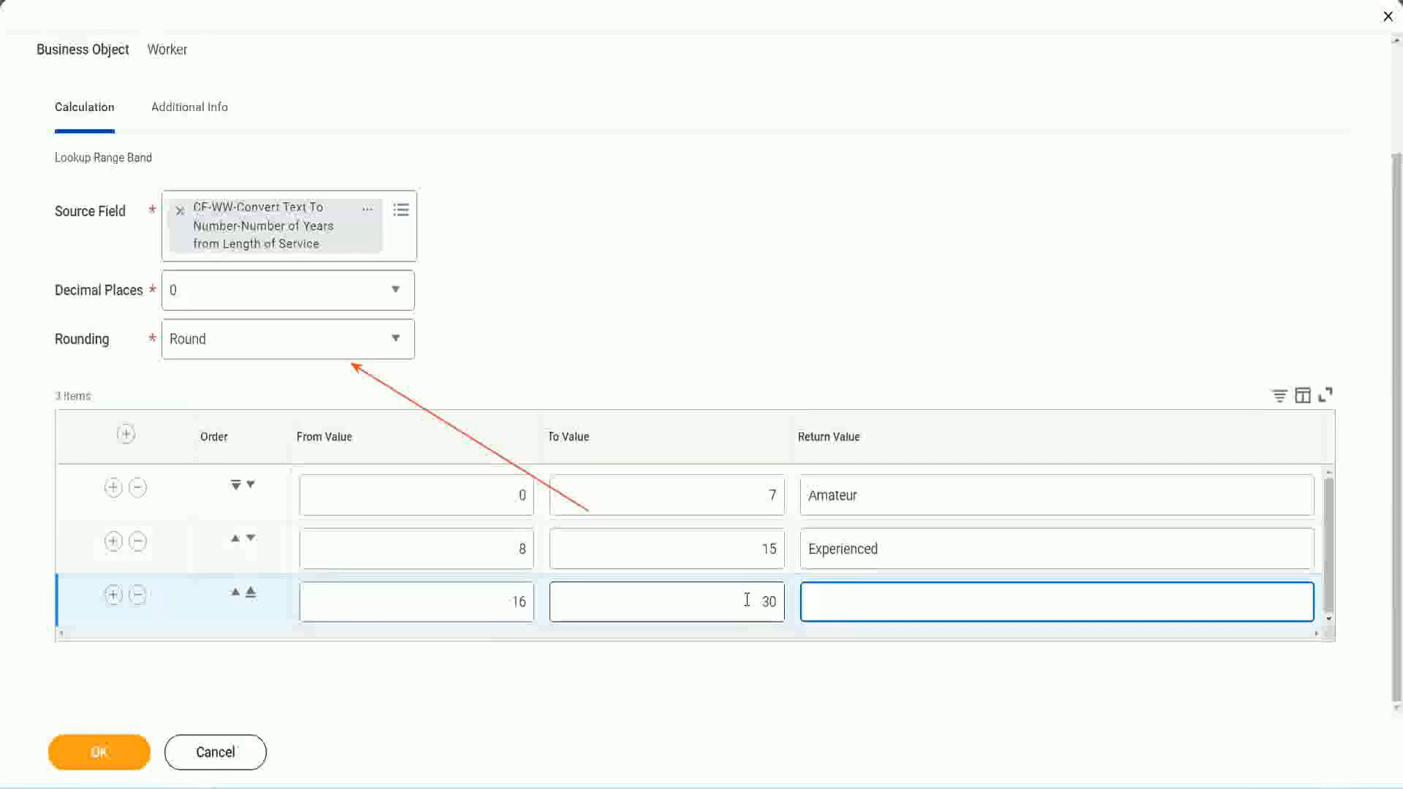
text(Senior)
Add a fourth range row from 31 to 1000 with the return value Legend
click(112, 595)
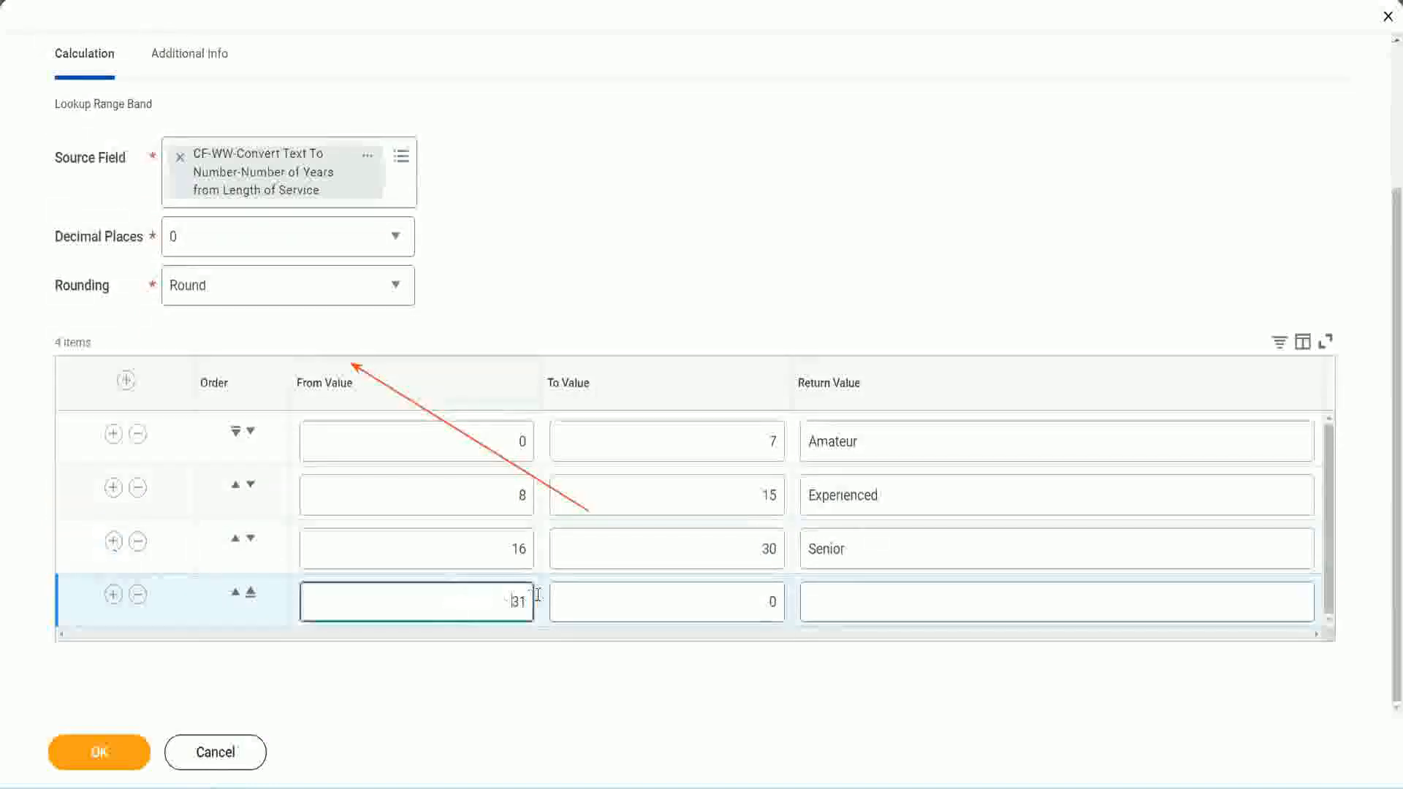
double_click(473, 591)
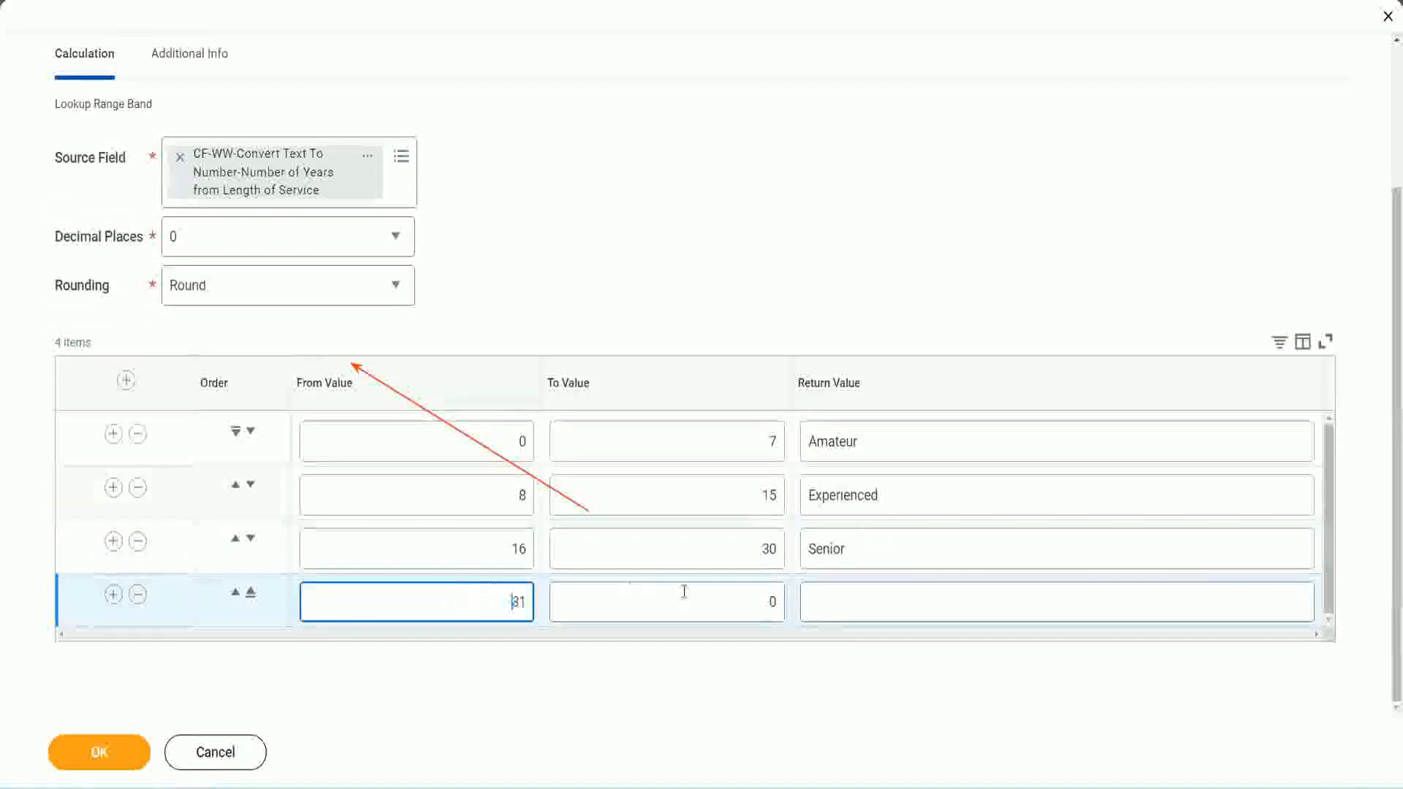
click(757, 603)
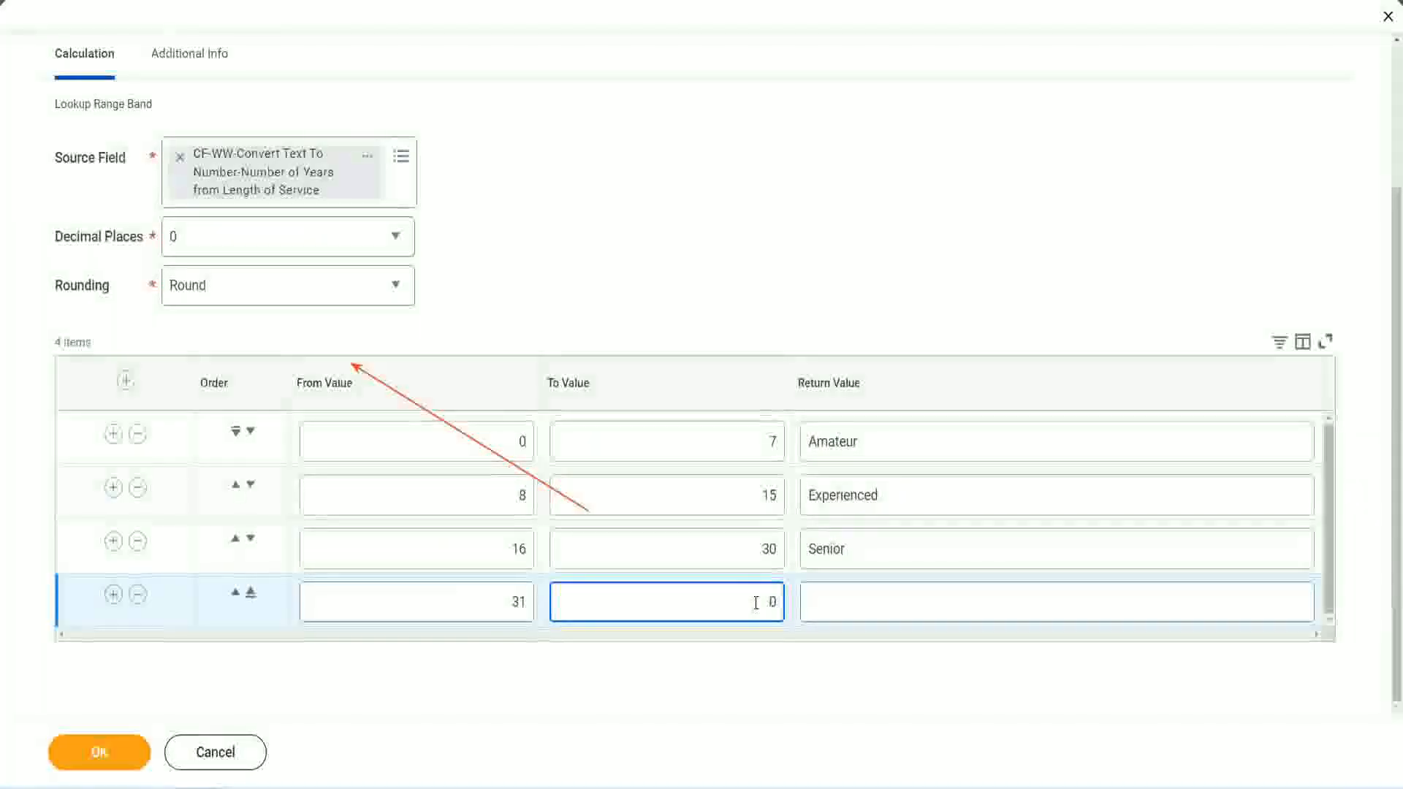
text(1000)
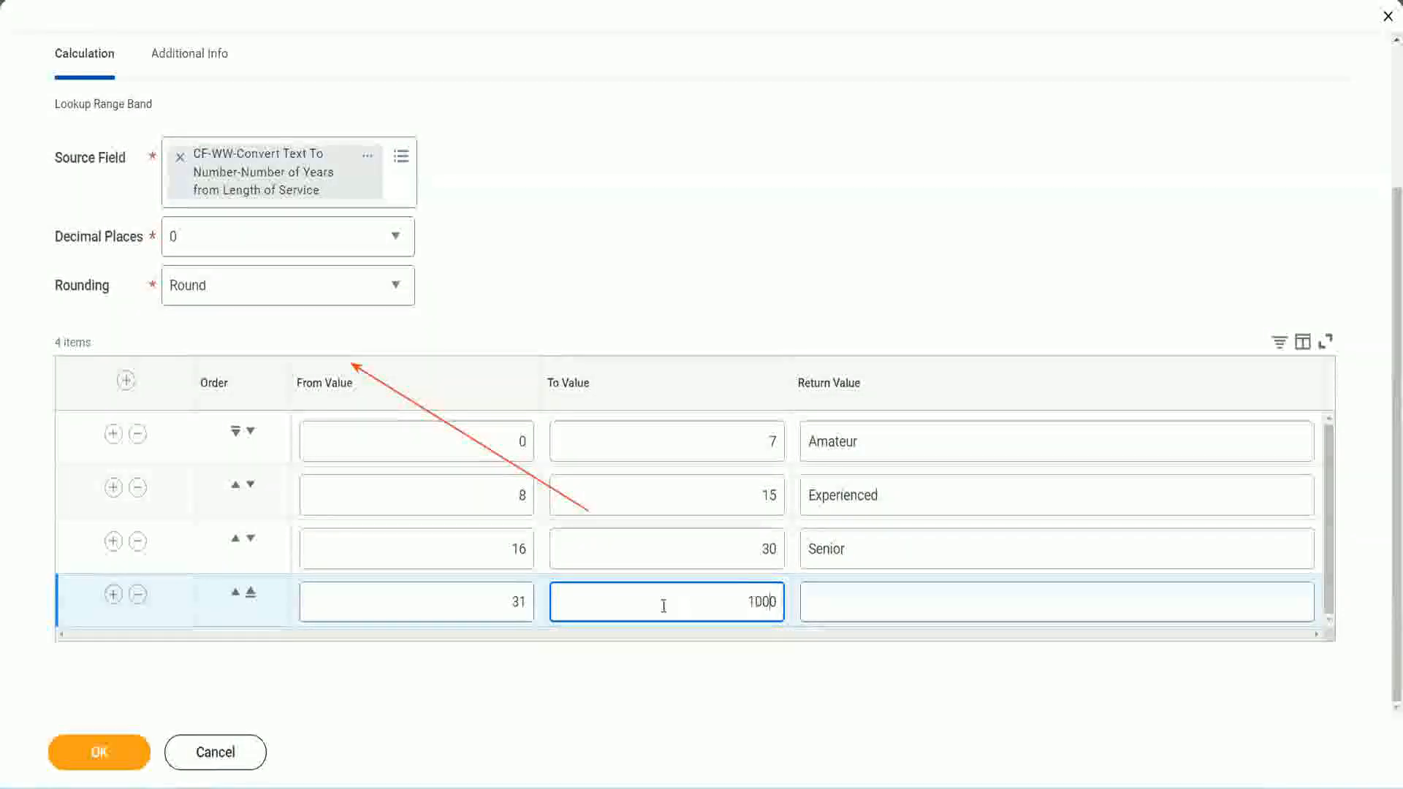
drag(730, 594, 794, 595)
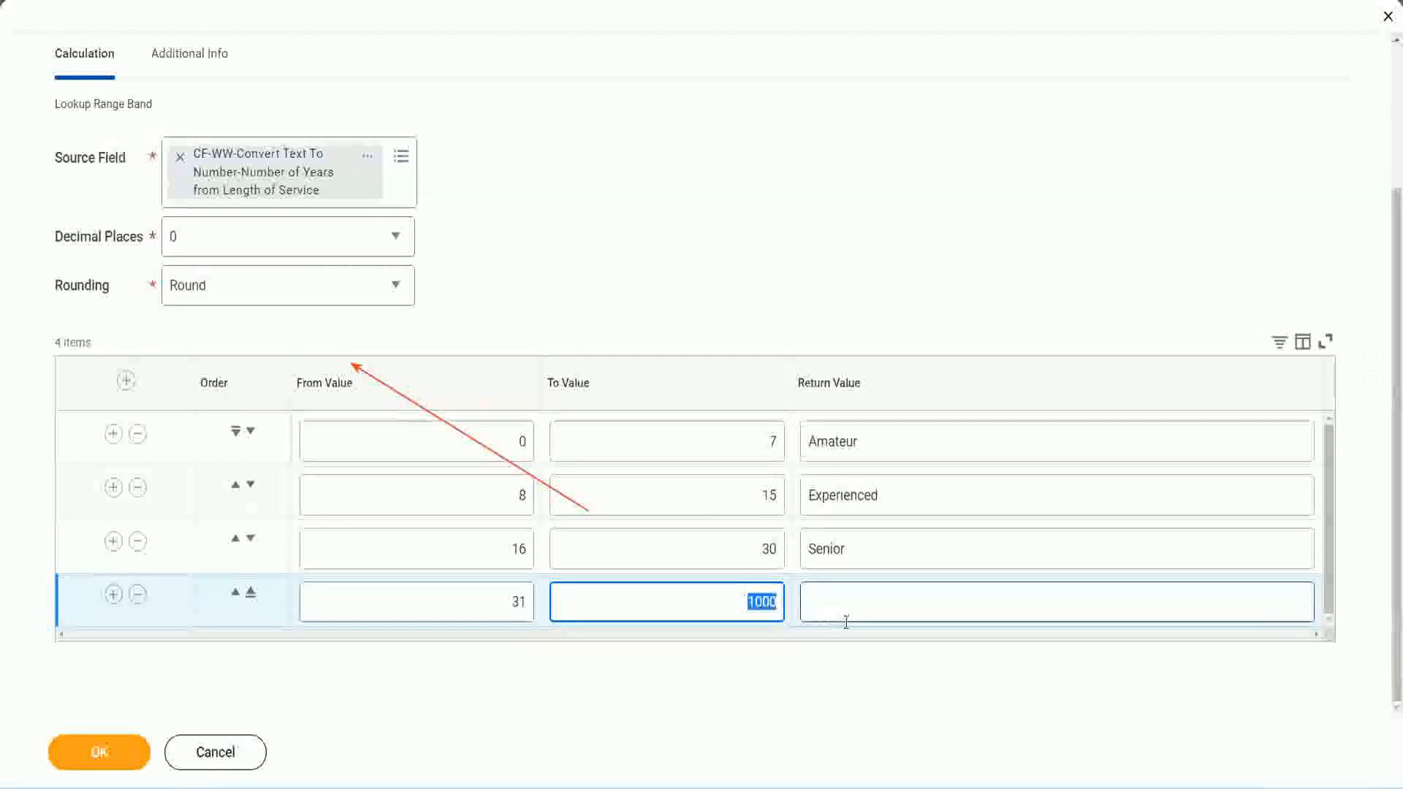
click(755, 596)
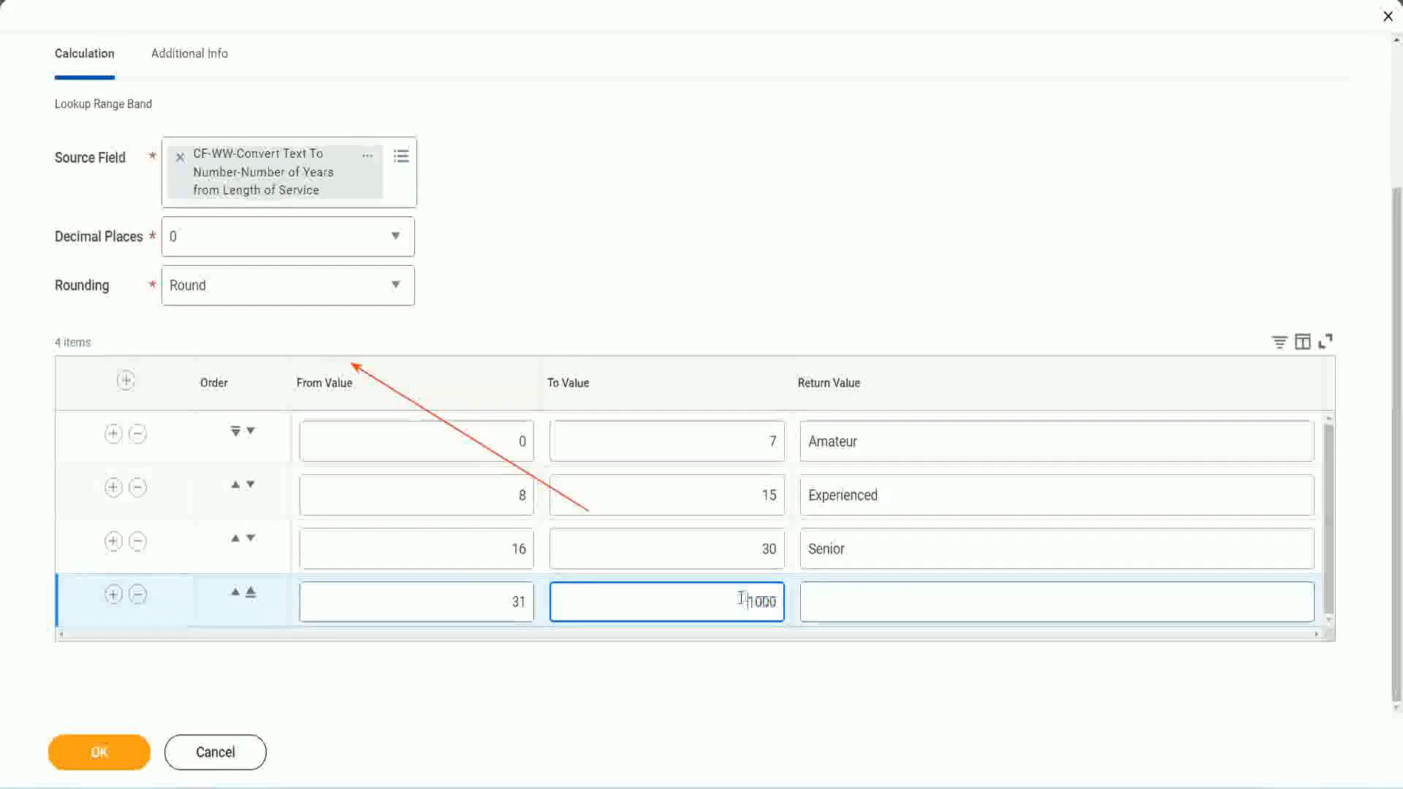
drag(734, 600, 786, 598)
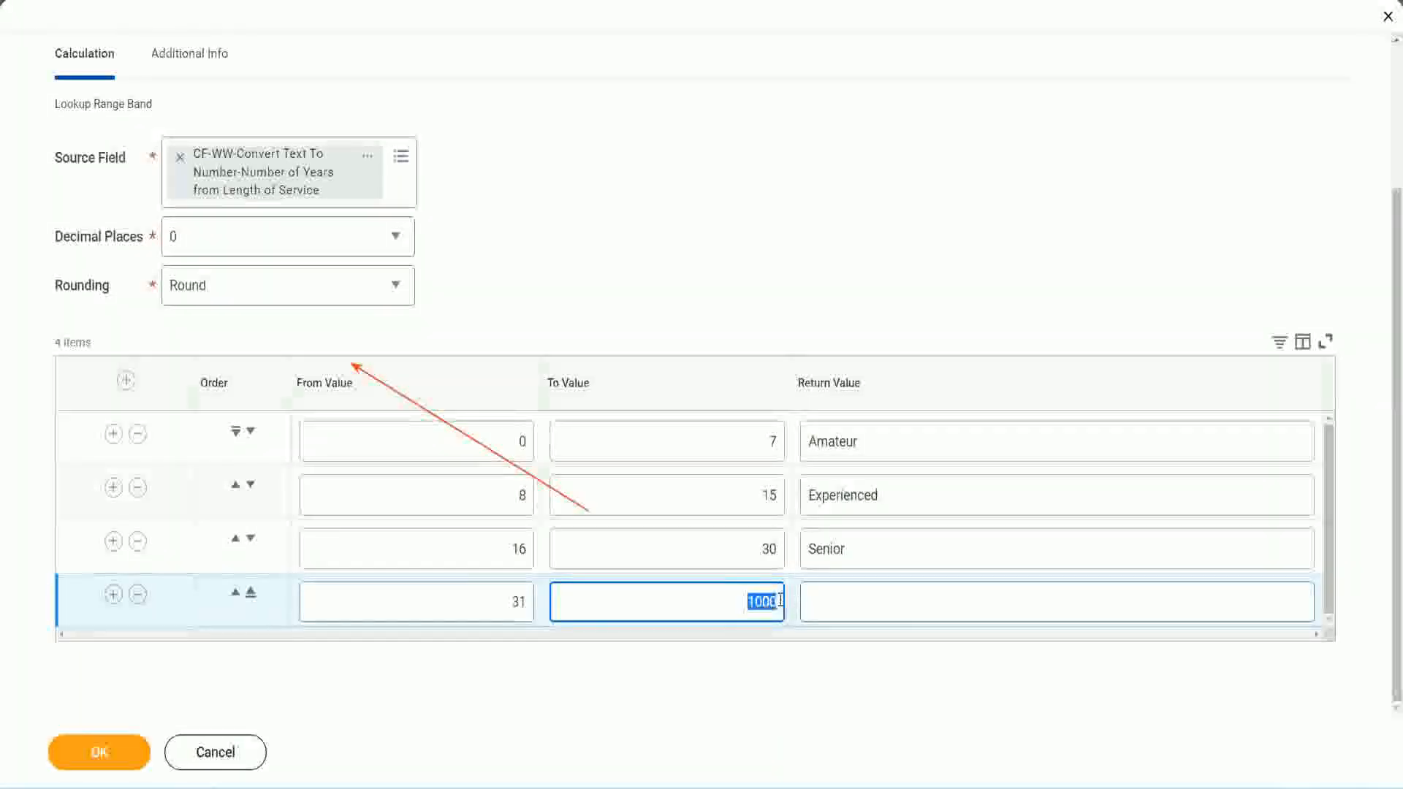
click(875, 601)
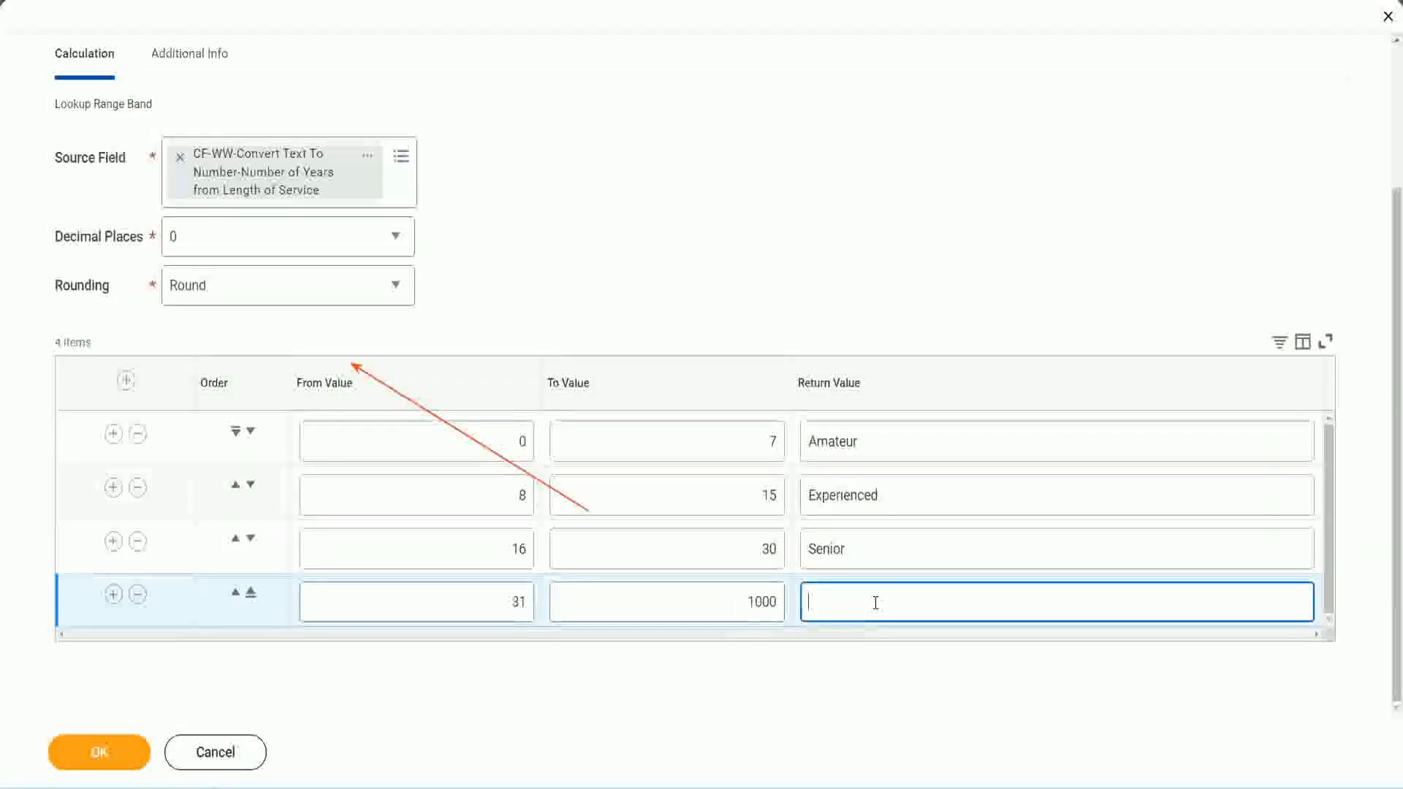
text(Legend)
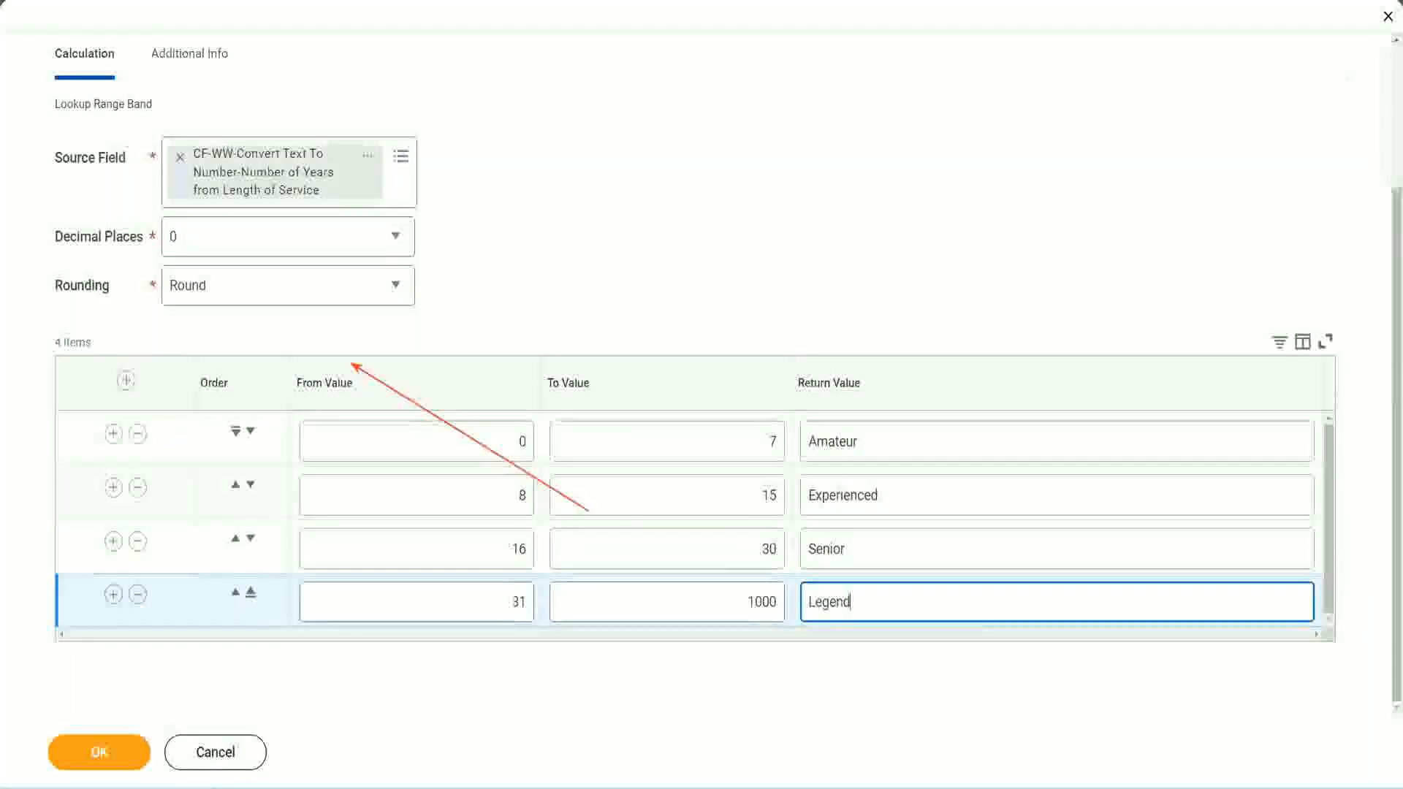
Review the from, to and return values of the range rows, checking each band against its experience label
click(656, 246)
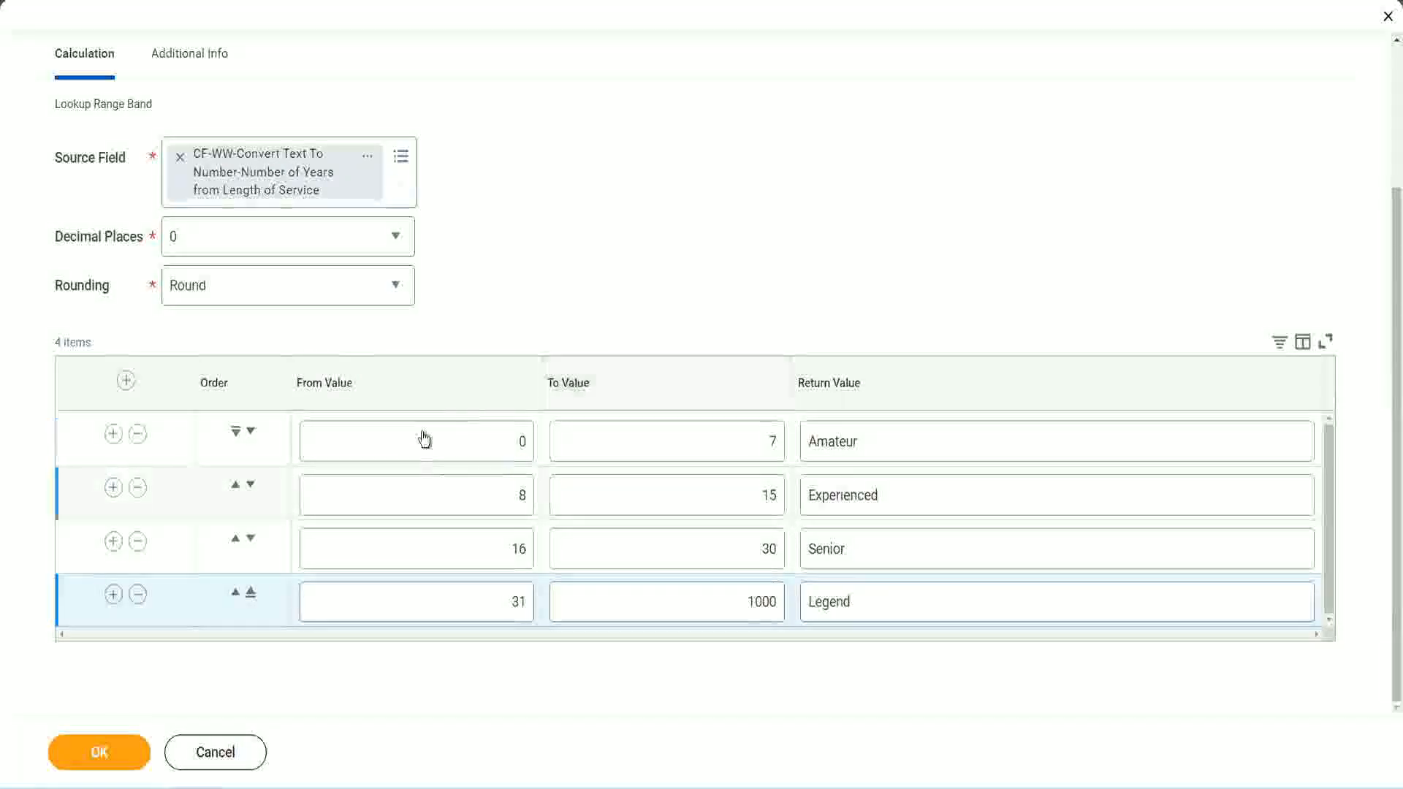
click(912, 440)
click(907, 497)
click(882, 559)
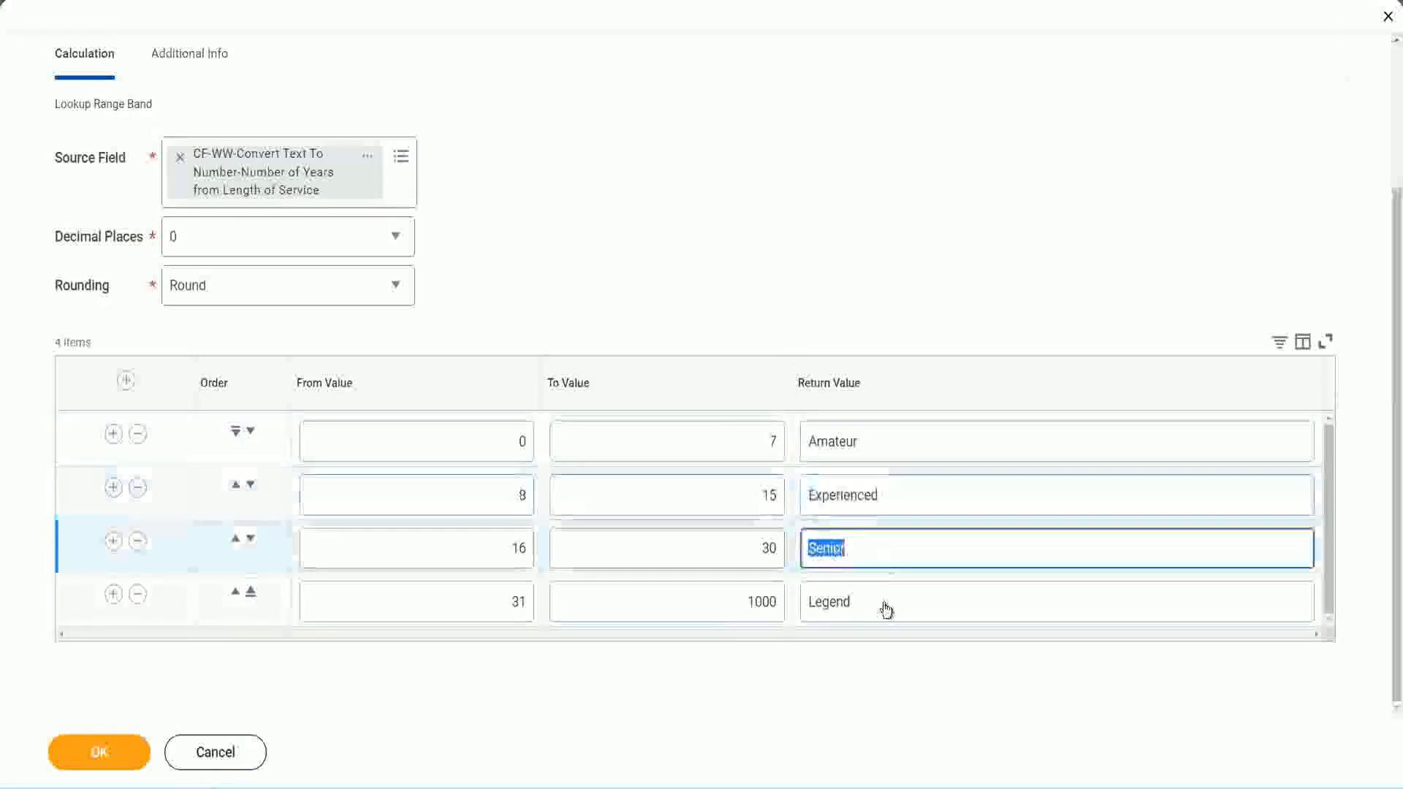
click(882, 601)
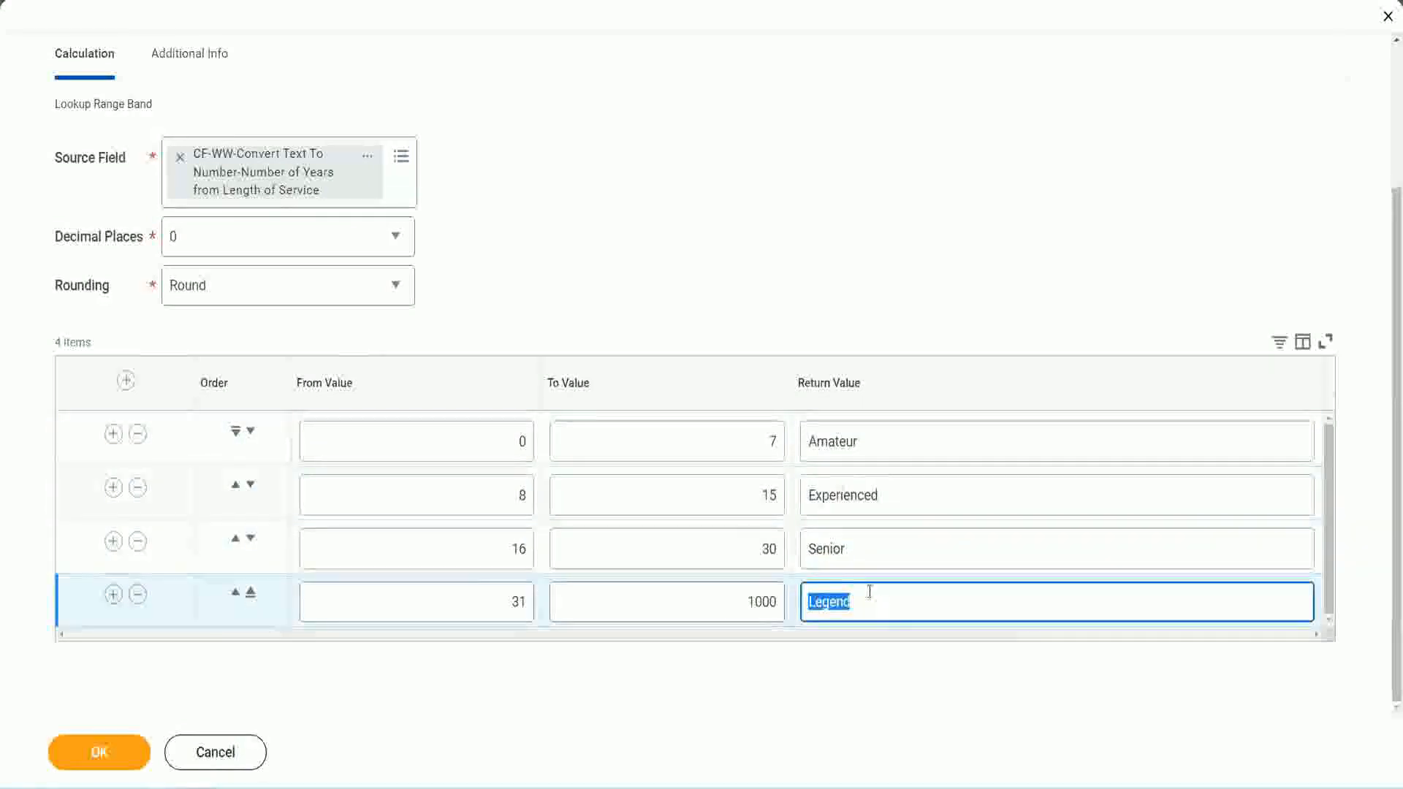
click(448, 446)
click(718, 437)
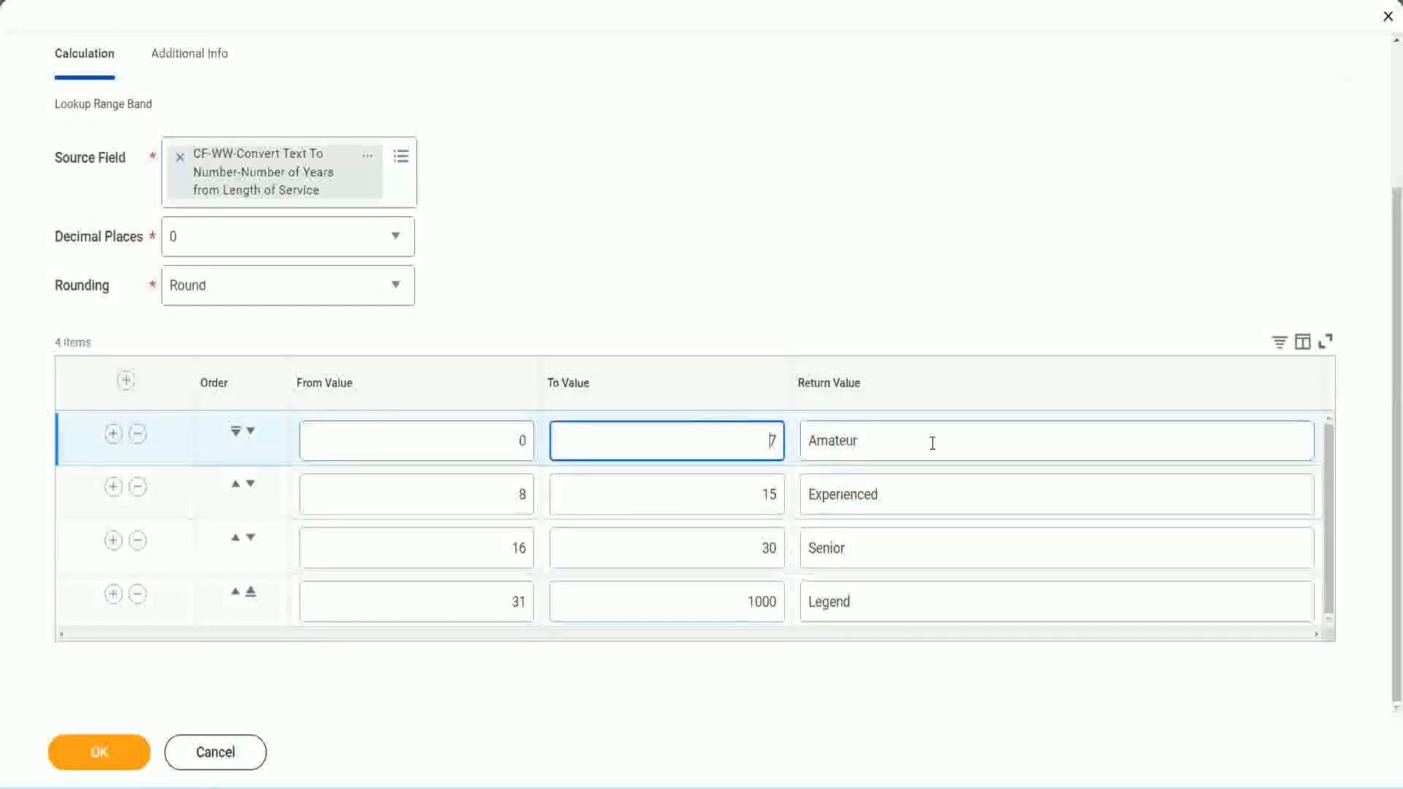
click(928, 442)
click(908, 494)
click(893, 554)
click(882, 600)
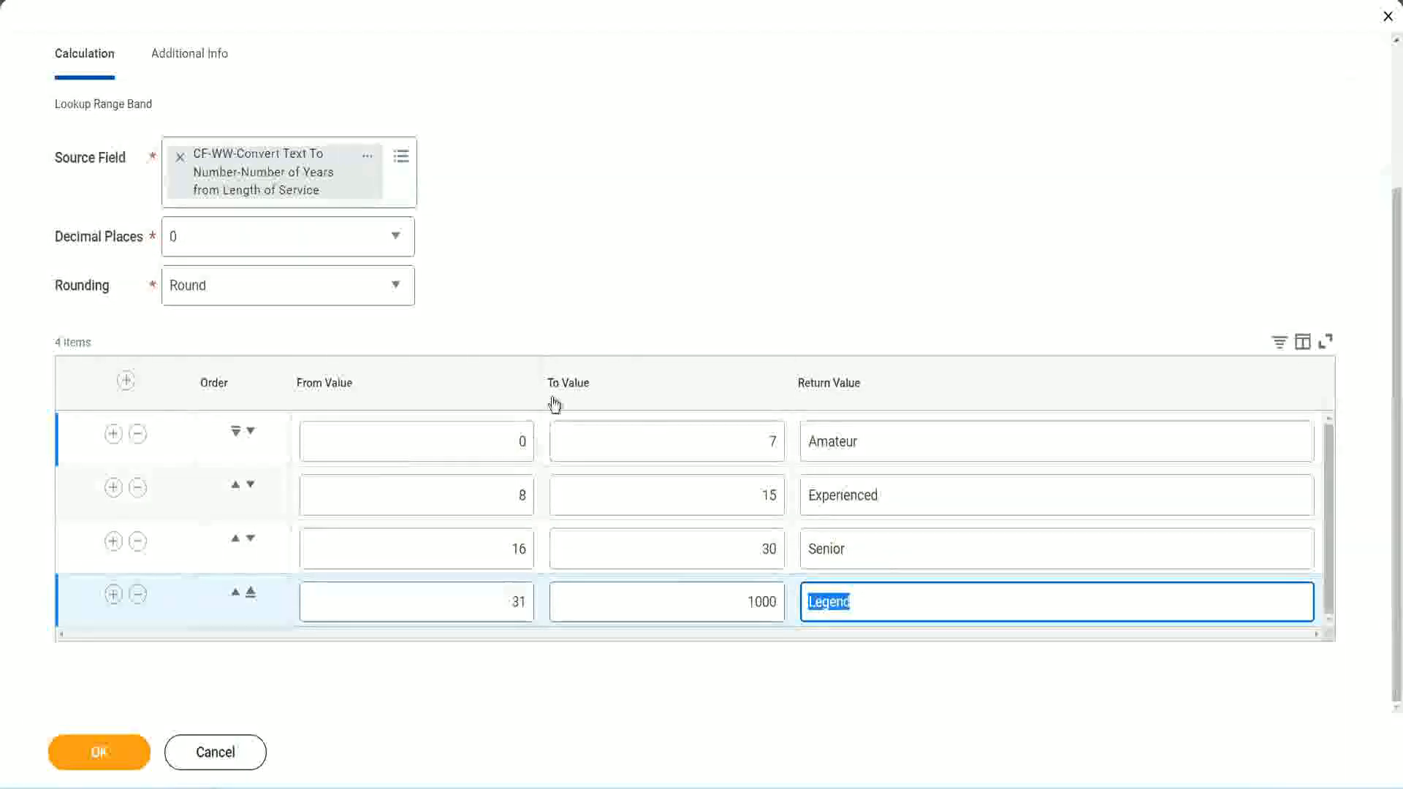
click(651, 310)
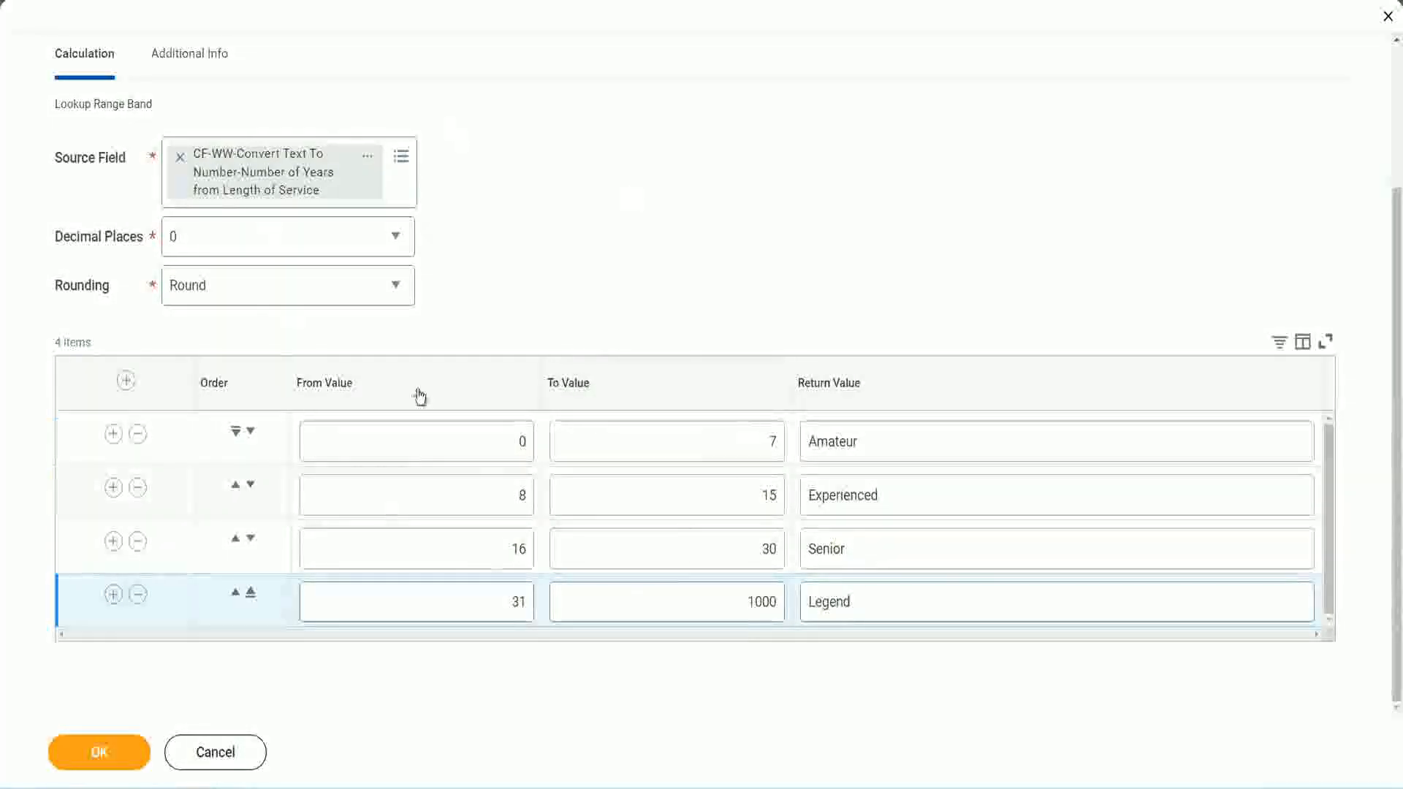
Save the Lookup Range Band calculated field and copy its name from the save confirmation
click(98, 751)
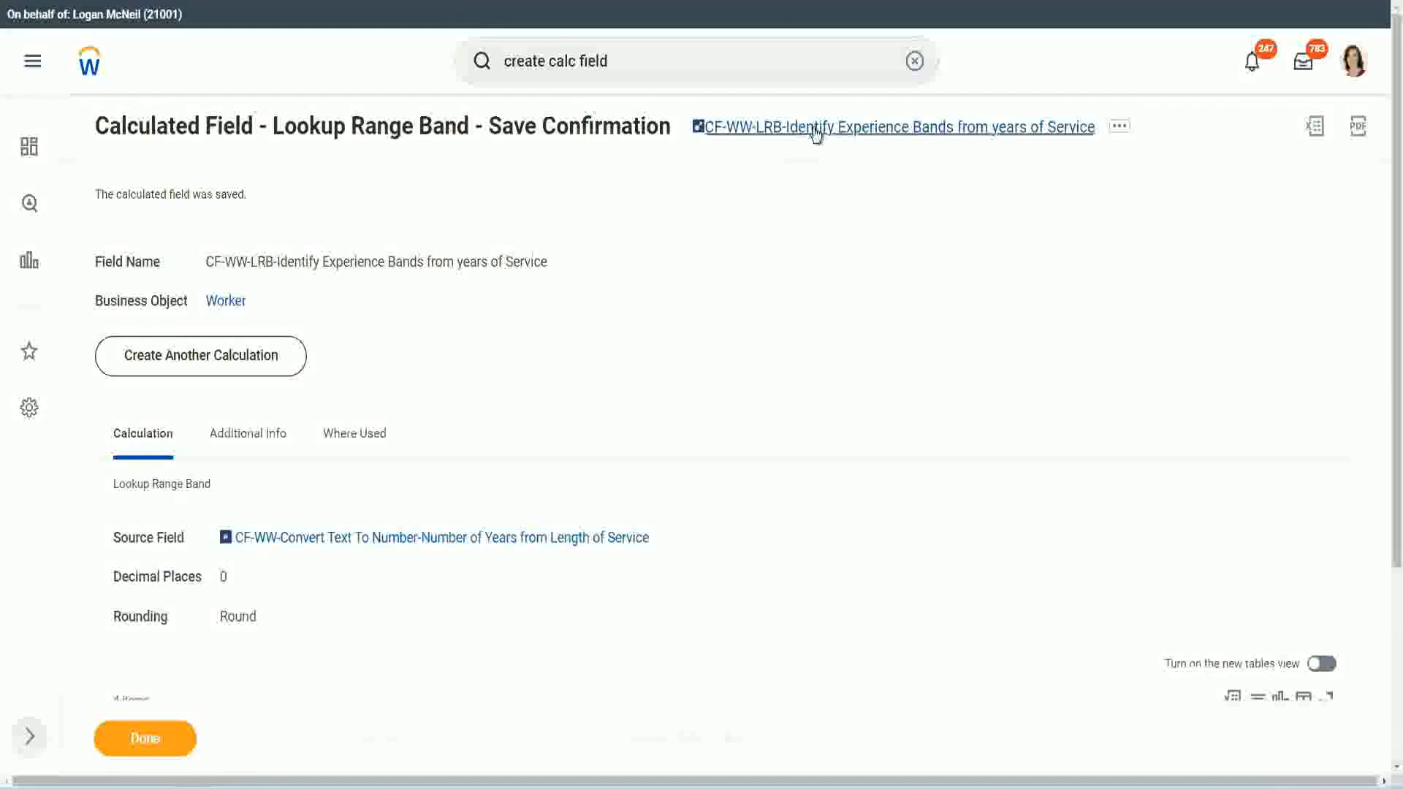
right_click(812, 136)
click(832, 219)
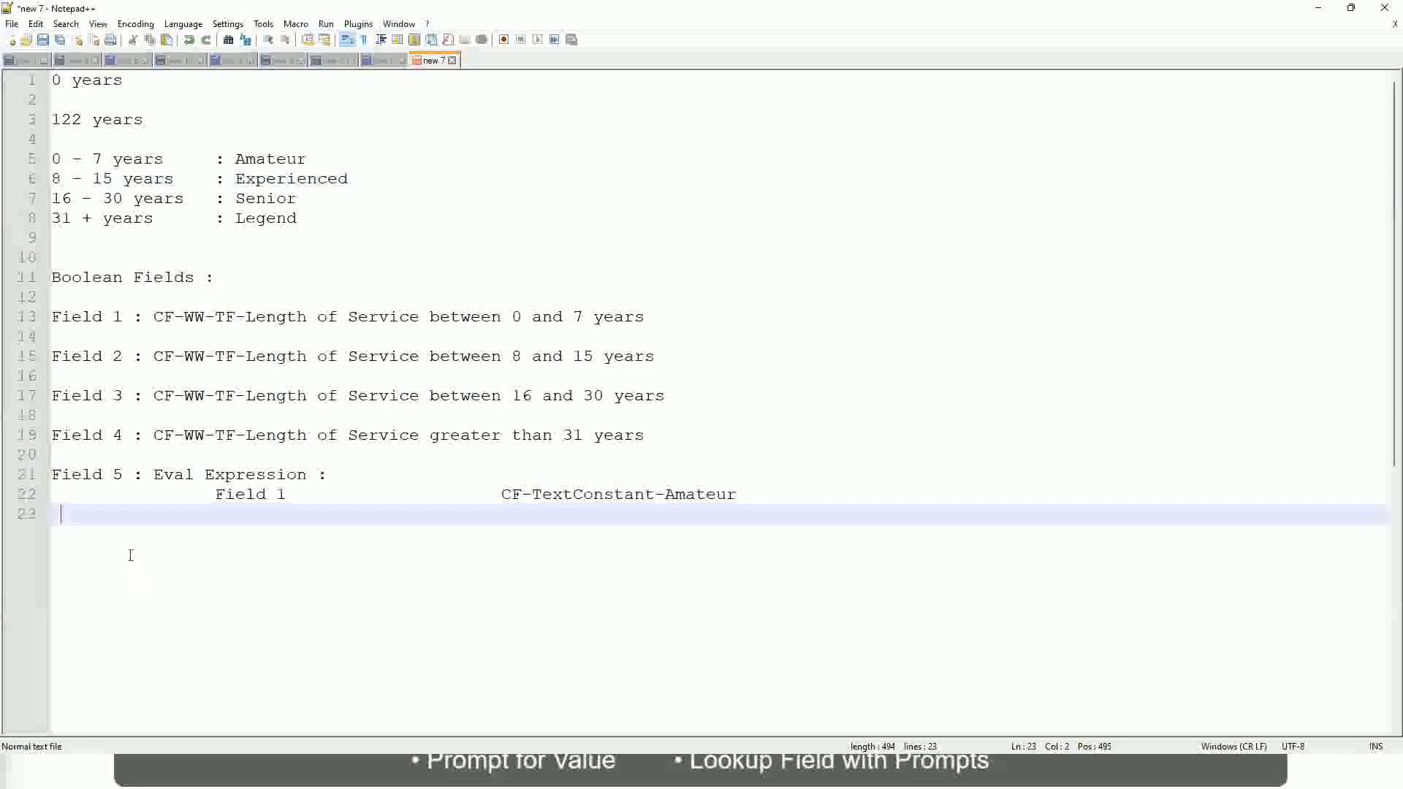
Switch to the Notepad++ notes and add the line "10,000 USD" a few blank lines below the Eval Expression entry
key(Return)
key(Return)
key(Return)
key(BackSpace)
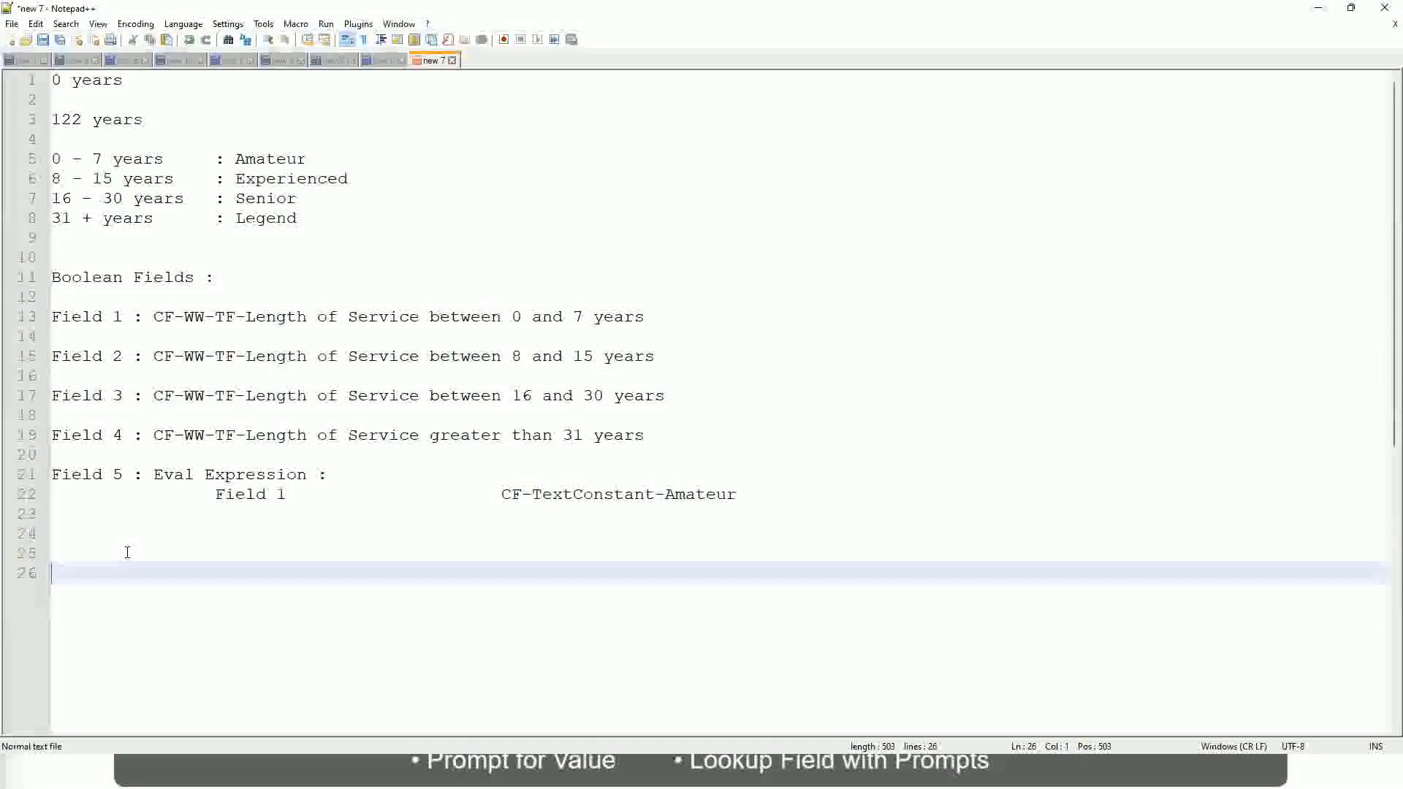
text(10,000 USD)
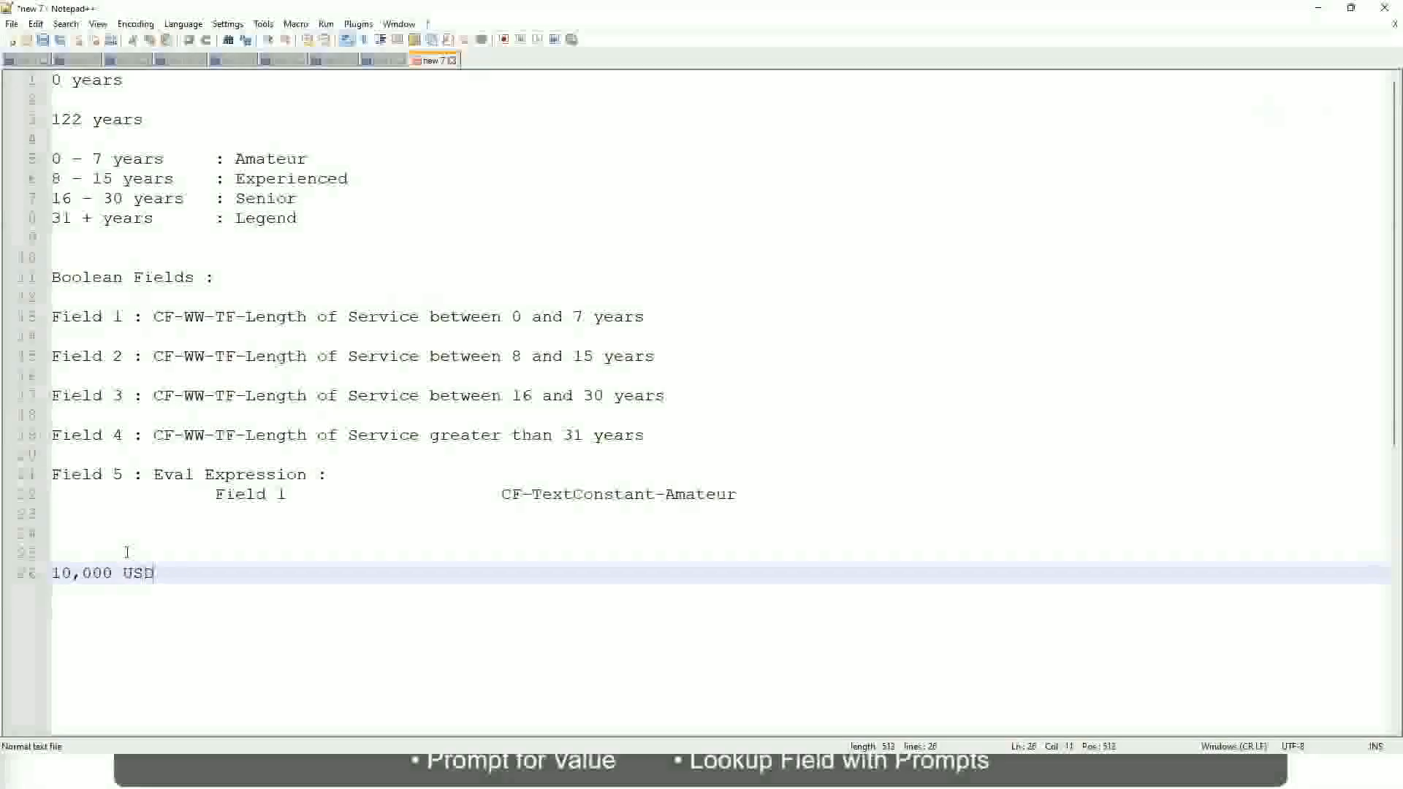
Add the amount 1,000,000 on the same line as 10,000 USD, set well apart with tab spacing
key(Tab)
key(Tab)
key(Tab)
key(Tab)
key(Tab)
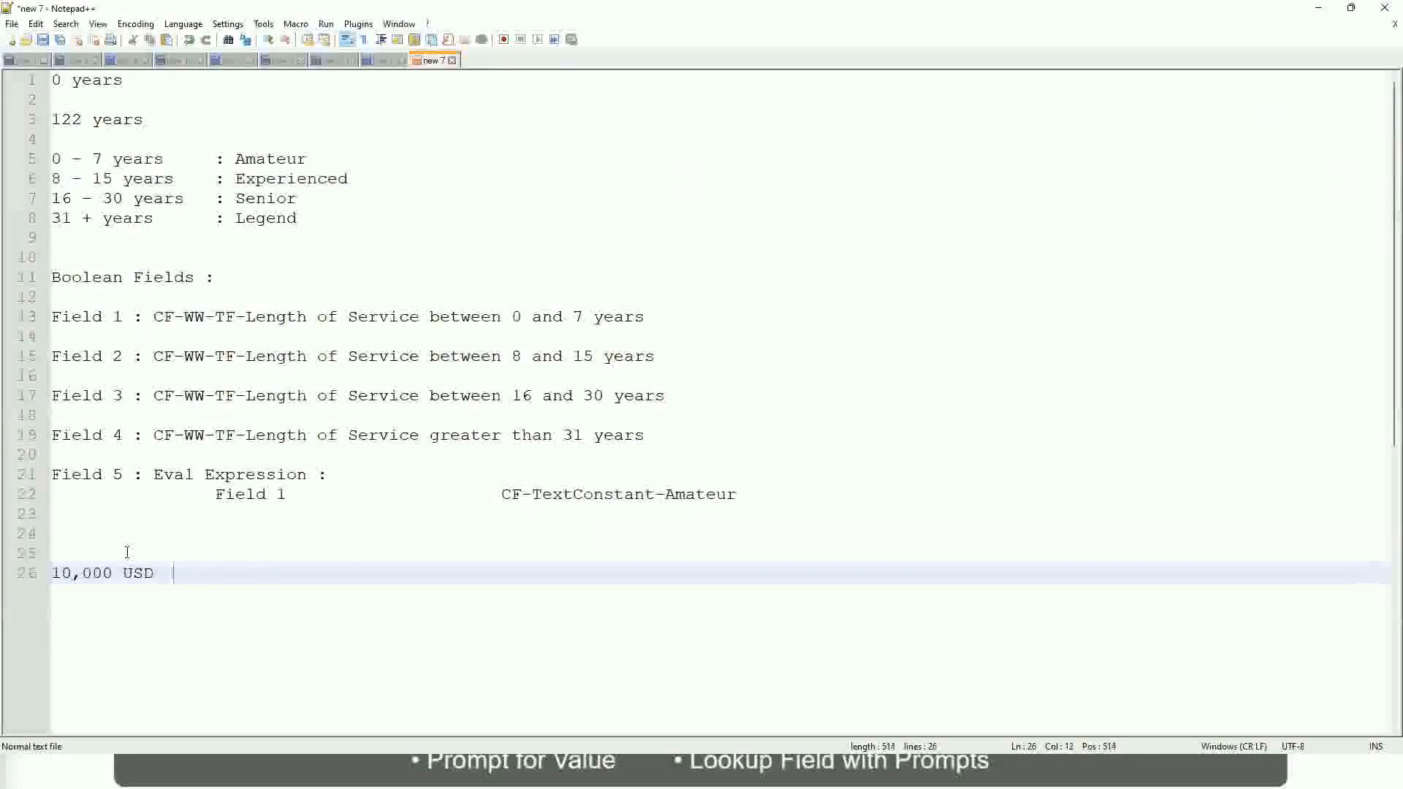
key(Tab)
key(Tab)
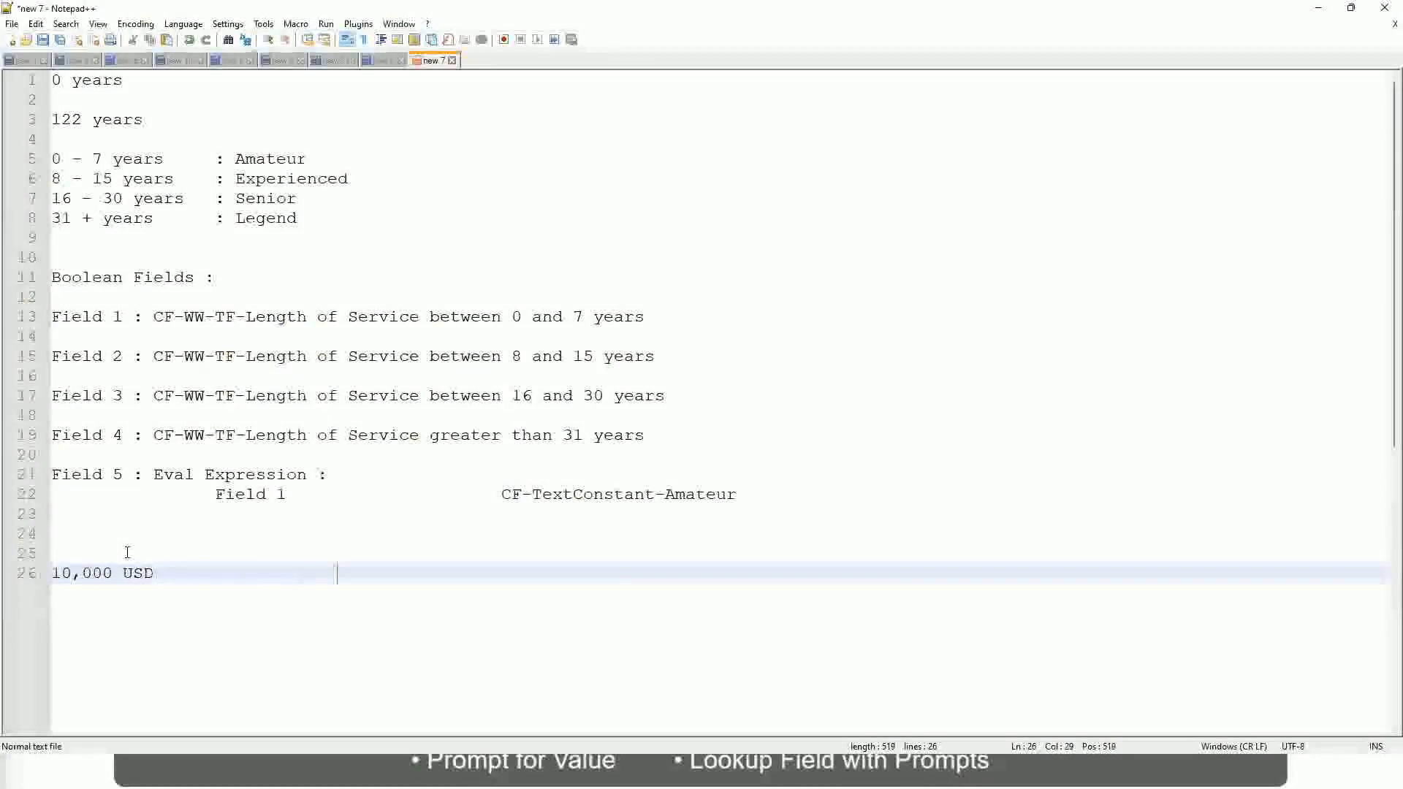
text(1,000,000)
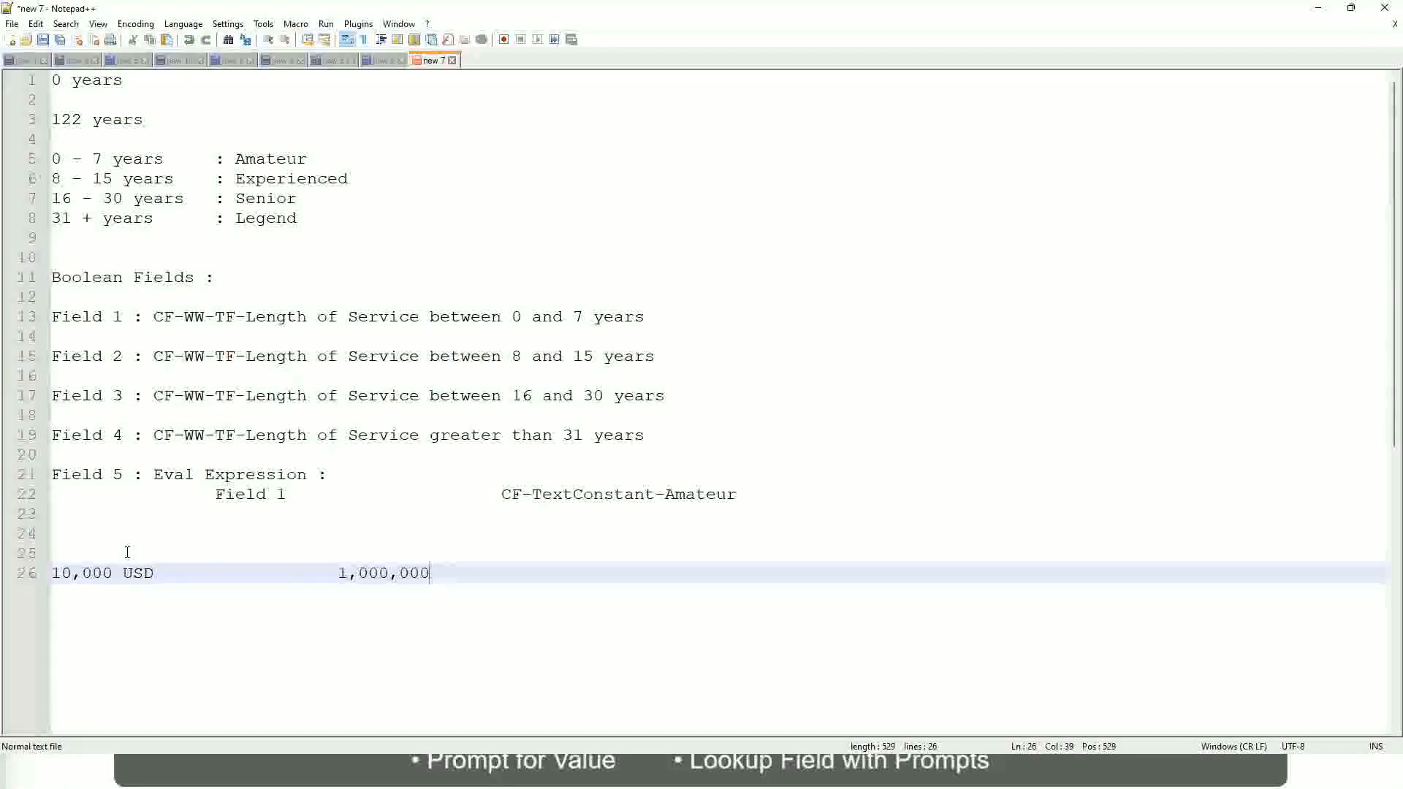
Append the currency USD after the 1,000,000 amount
key(Left)
key(Left)
key(Left)
key(Left)
key(Left)
key(Left)
key(Left)
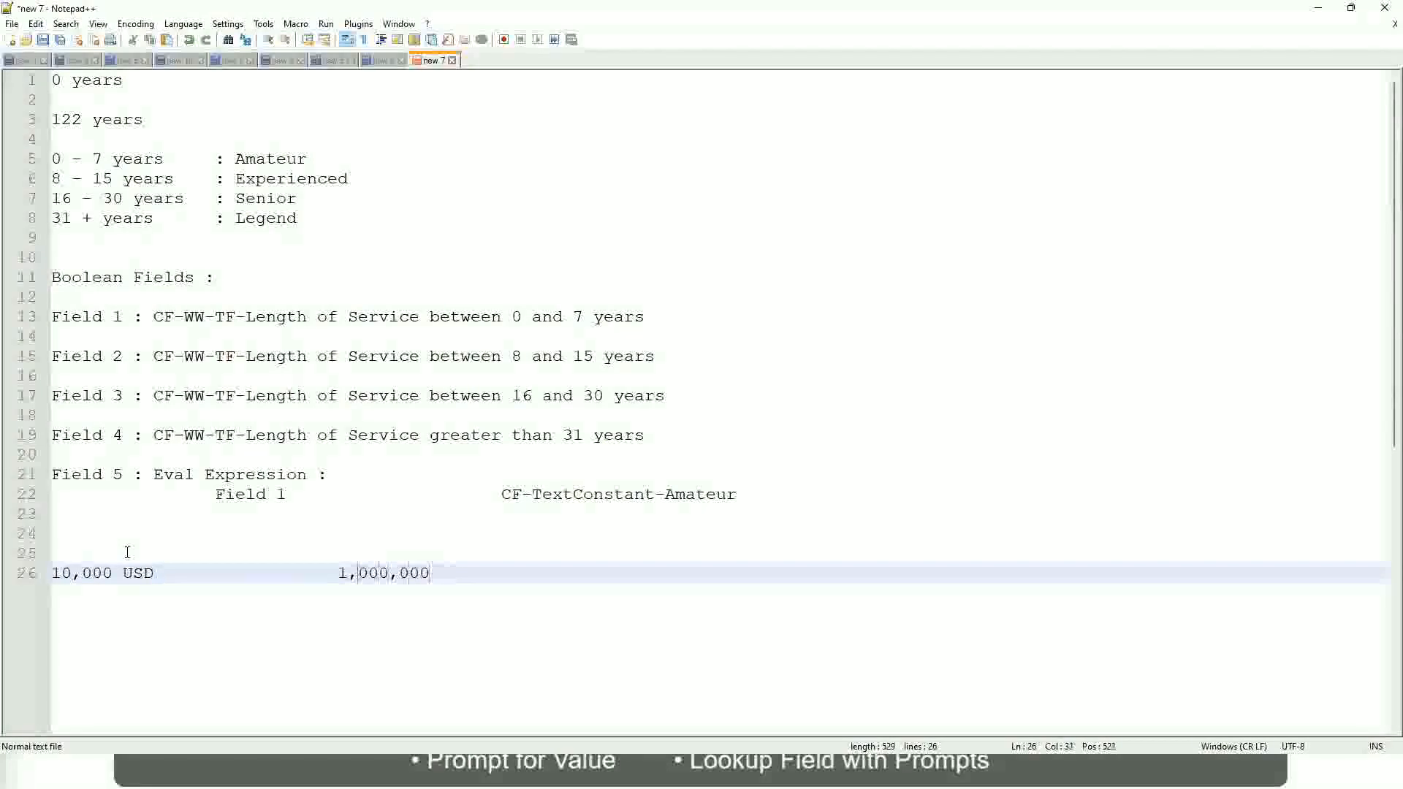
key(Right)
key(Right)
key(Right)
key(Right)
key(Right)
key(Right)
key(Right)
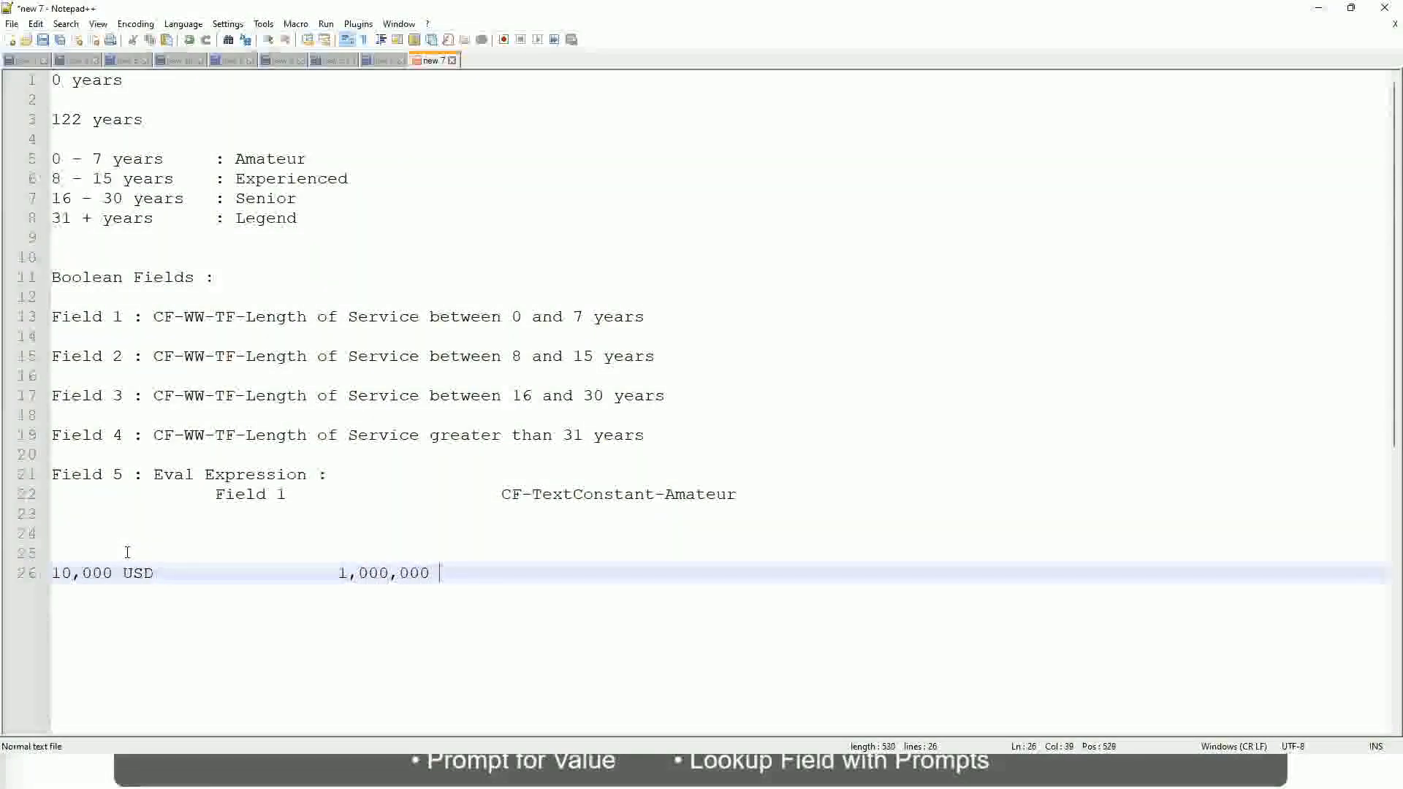
text(USD)
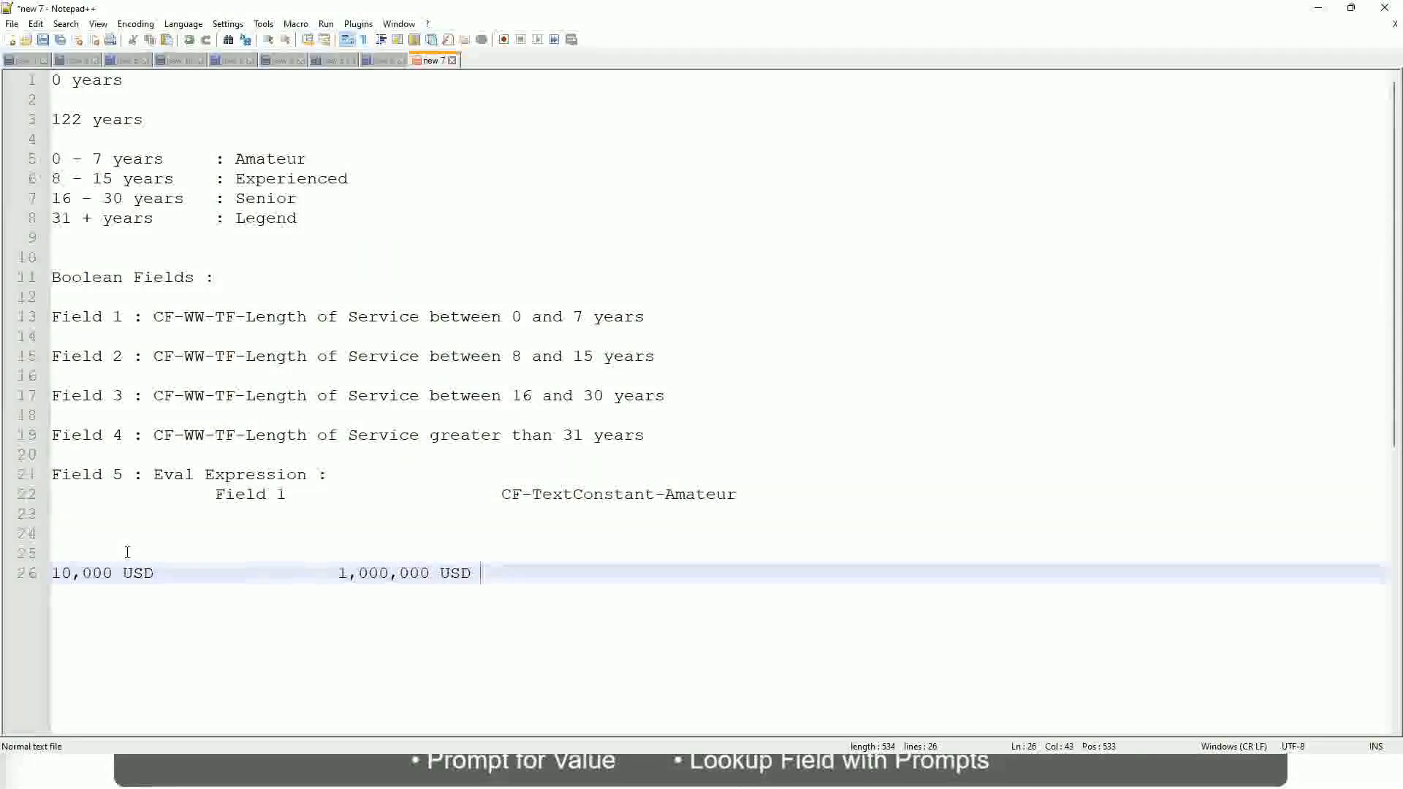
Below the USD amounts, after a blank line, add the band line "10 - 50,000 : Low" with the label tabbed across
key(Return)
key(Return)
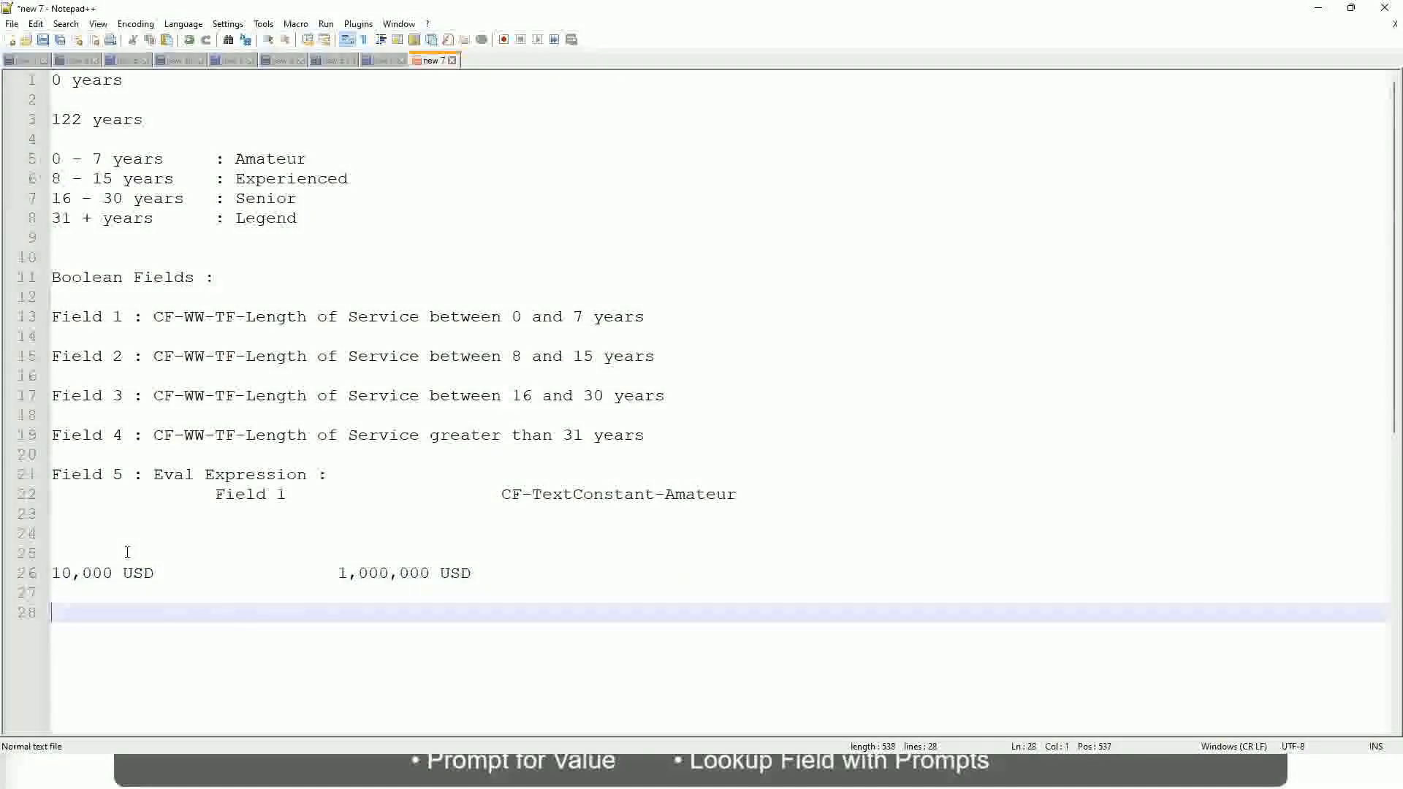
text(10 - 50,000)
key(Tab)
key(Tab)
key(Tab)
key(Tab)
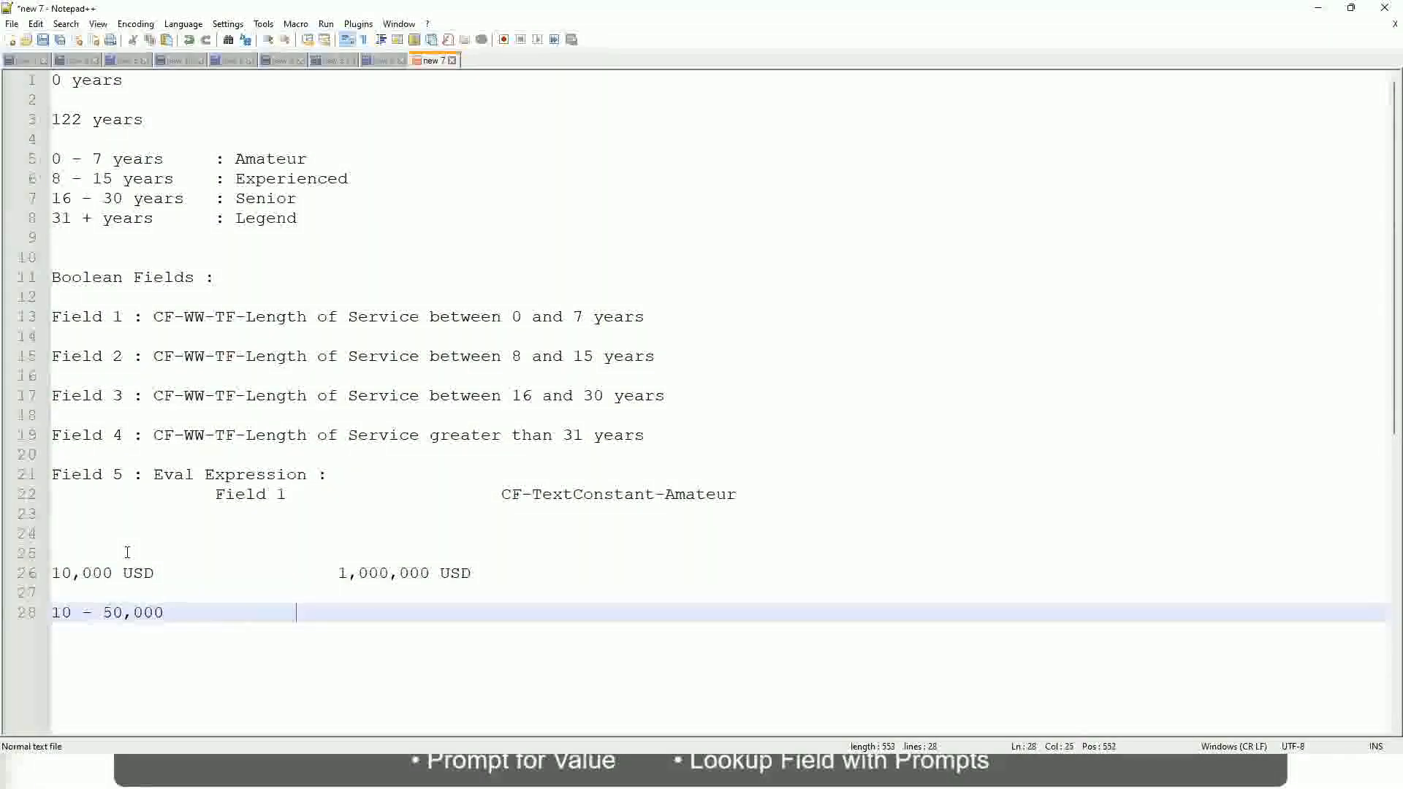
text(: Low)
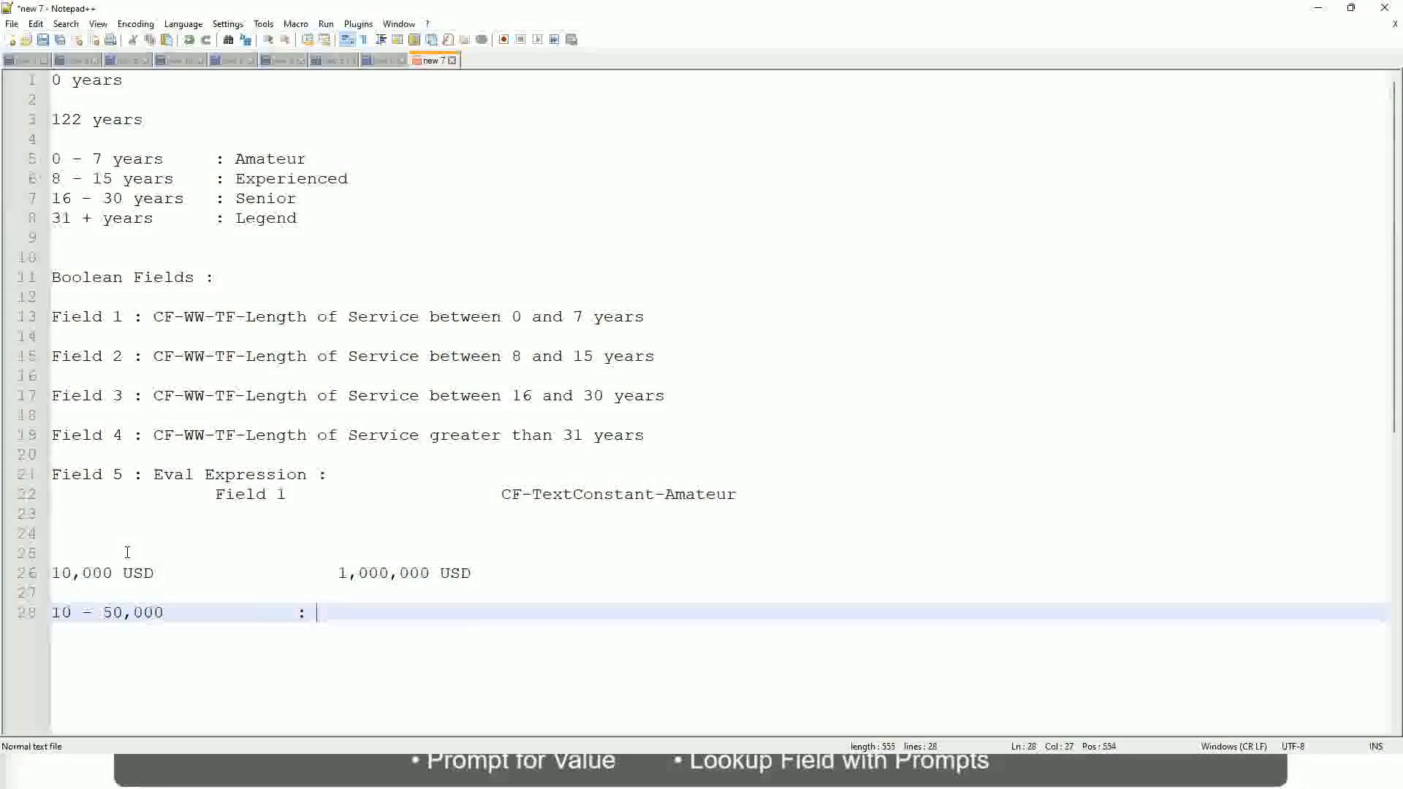
Add the band line "50,001 - 150,000 : Medium" directly under the Low band, aligning its label
key(Return)
key(Return)
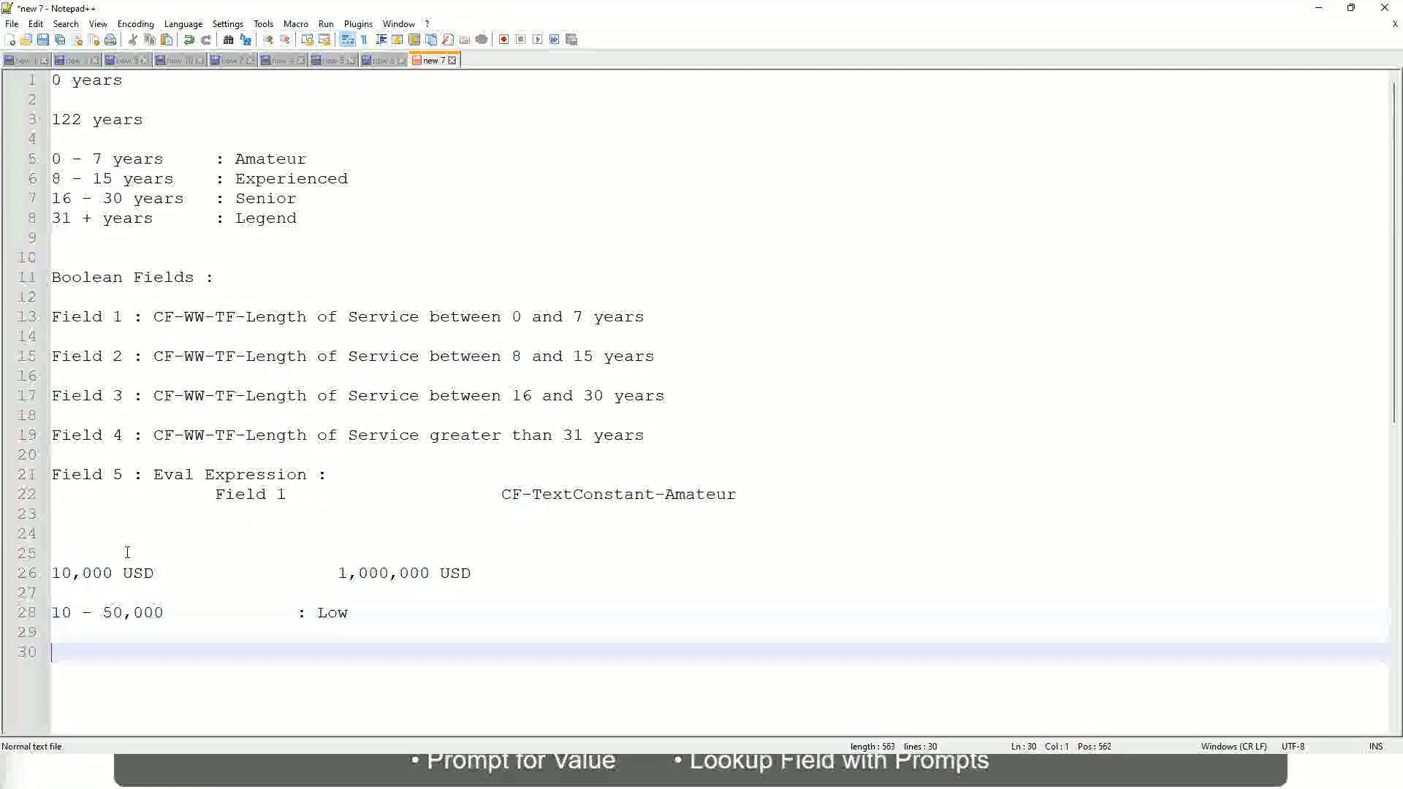
key(Up)
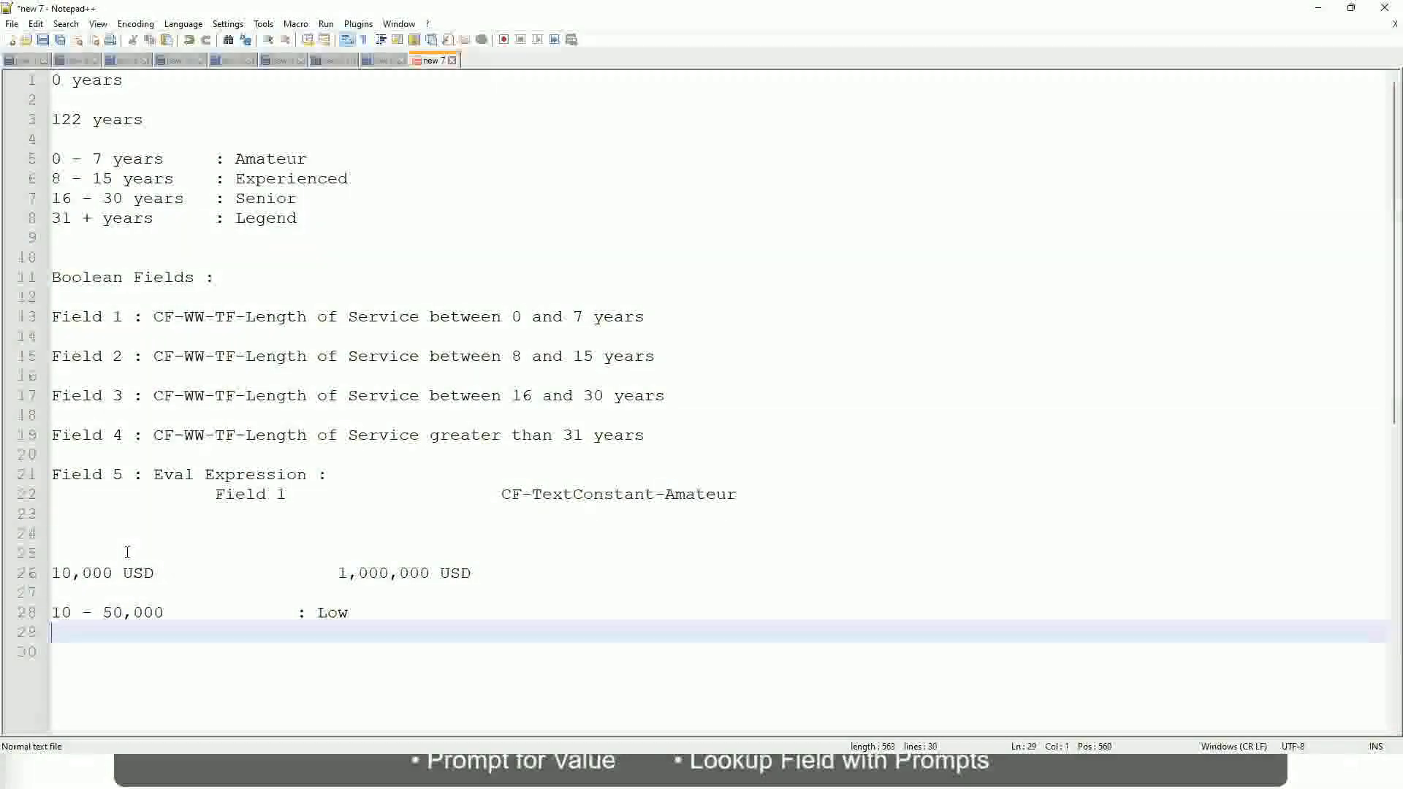
text(50,001 )
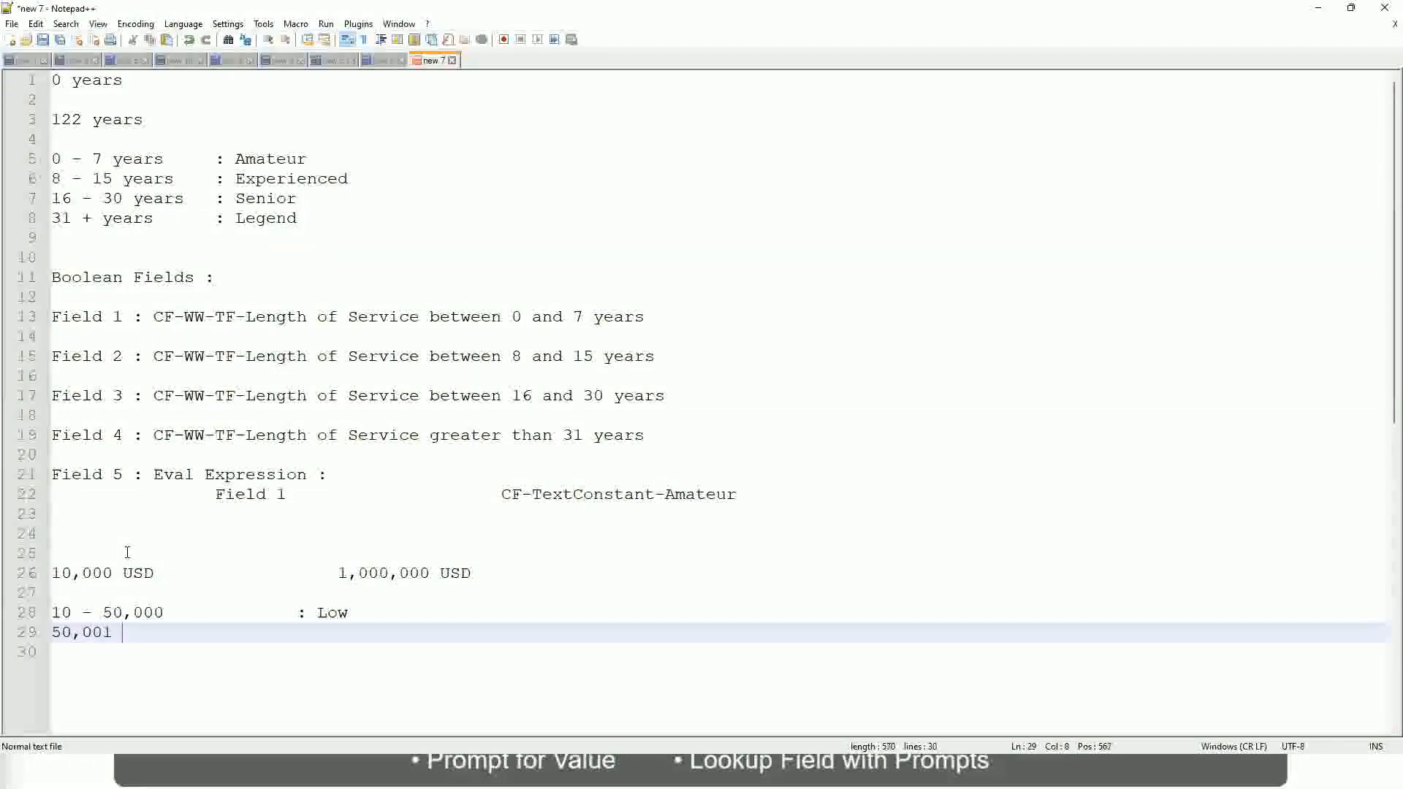
text(- 150,000)
key(Tab)
key(Tab)
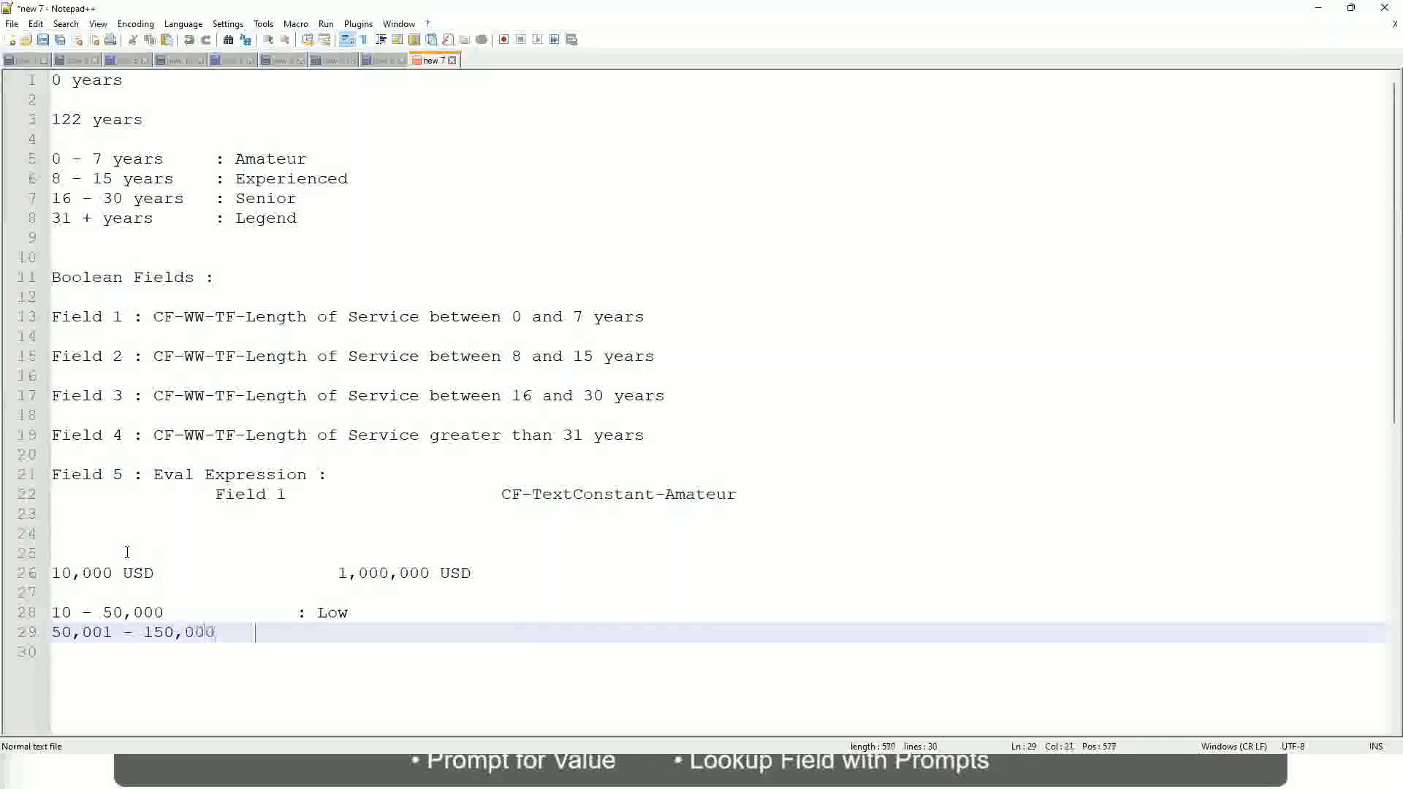
text(: Med)
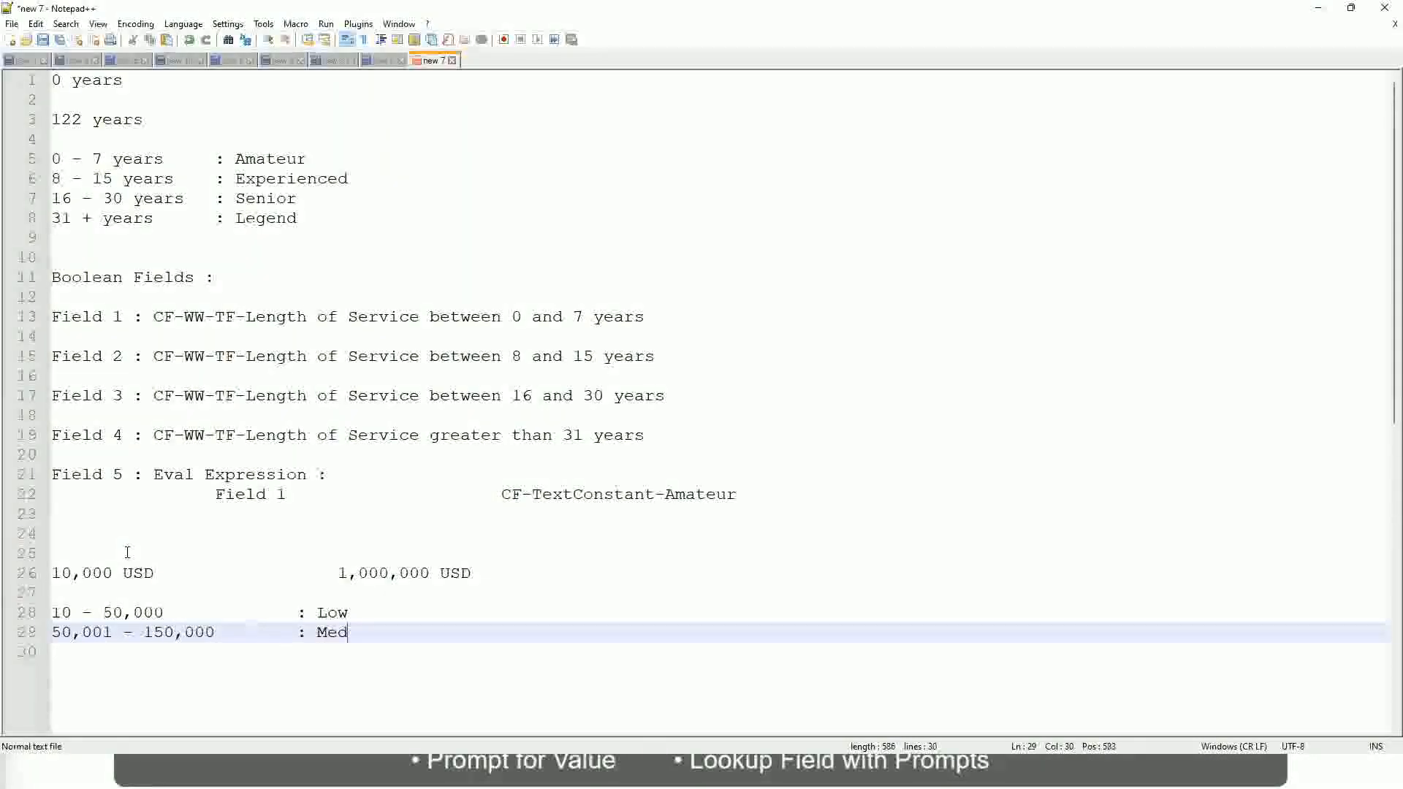
text(ium)
Add a third band line "> 150,000 : High" under the Medium band, aligning its label with the others
key(Return)
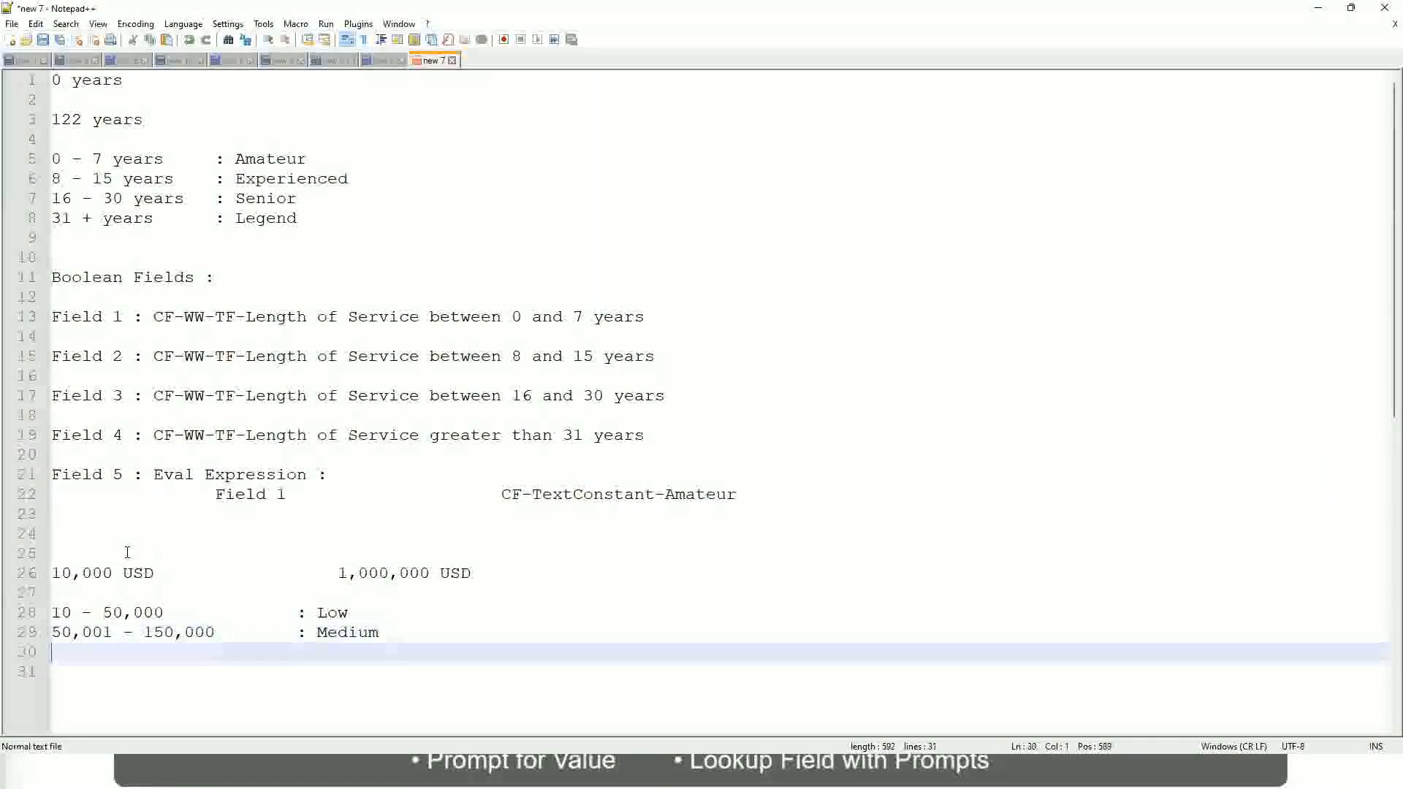
text(> 150,000)
key(Tab)
key(Tab)
key(Tab)
key(Tab)
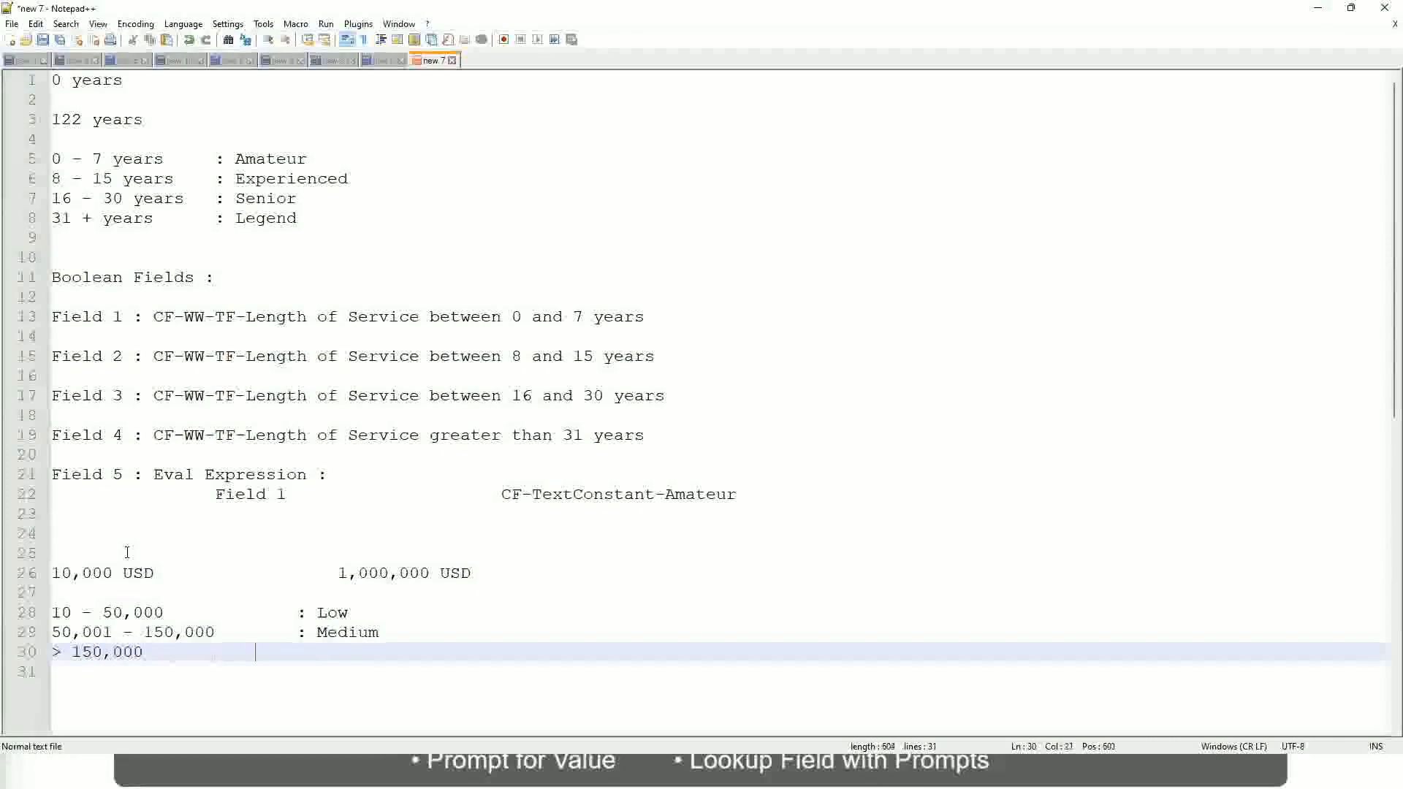
text(: High)
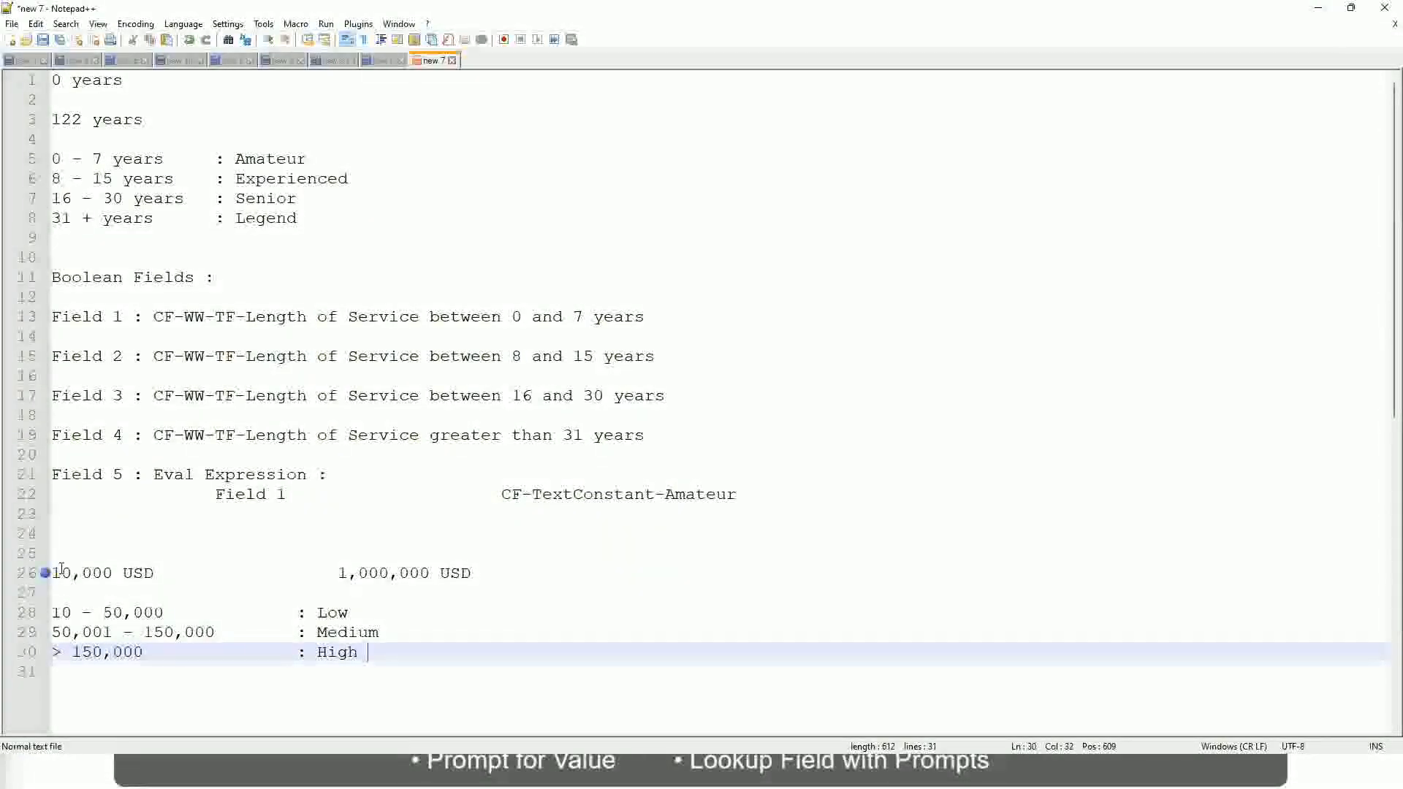
Review the 10,000 to 1,000,000 USD span against the Low, Medium and High bands in the notes
click(61, 573)
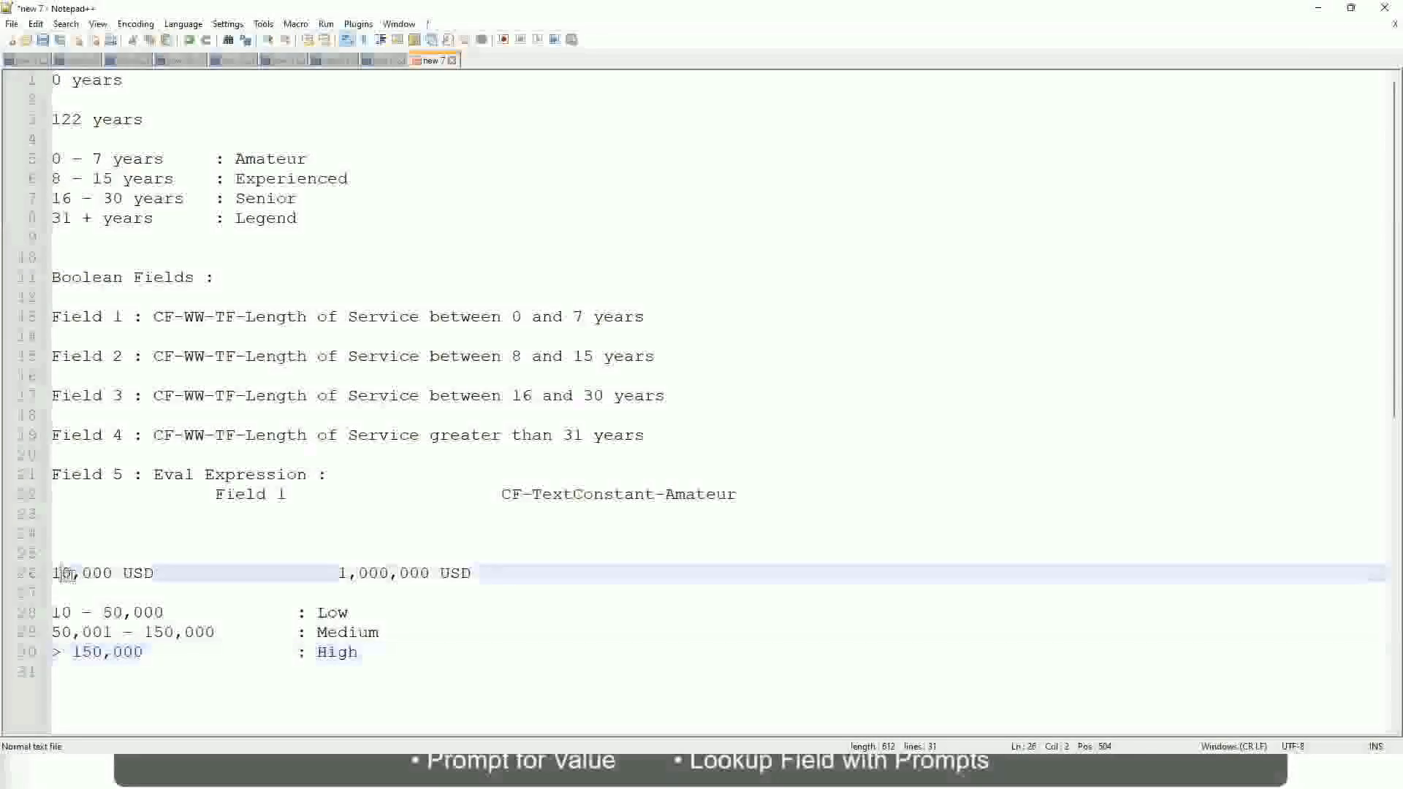
double_click(421, 573)
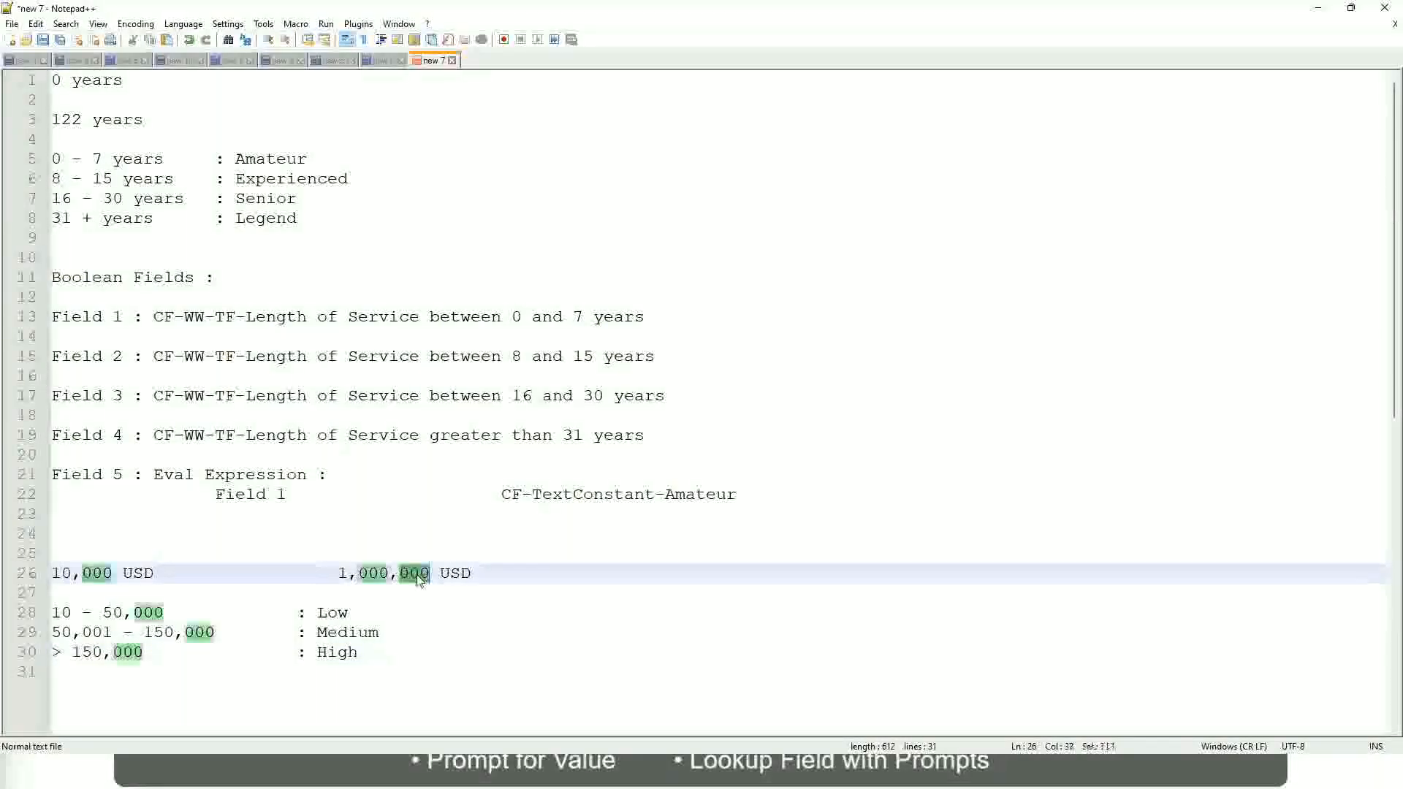
click(258, 632)
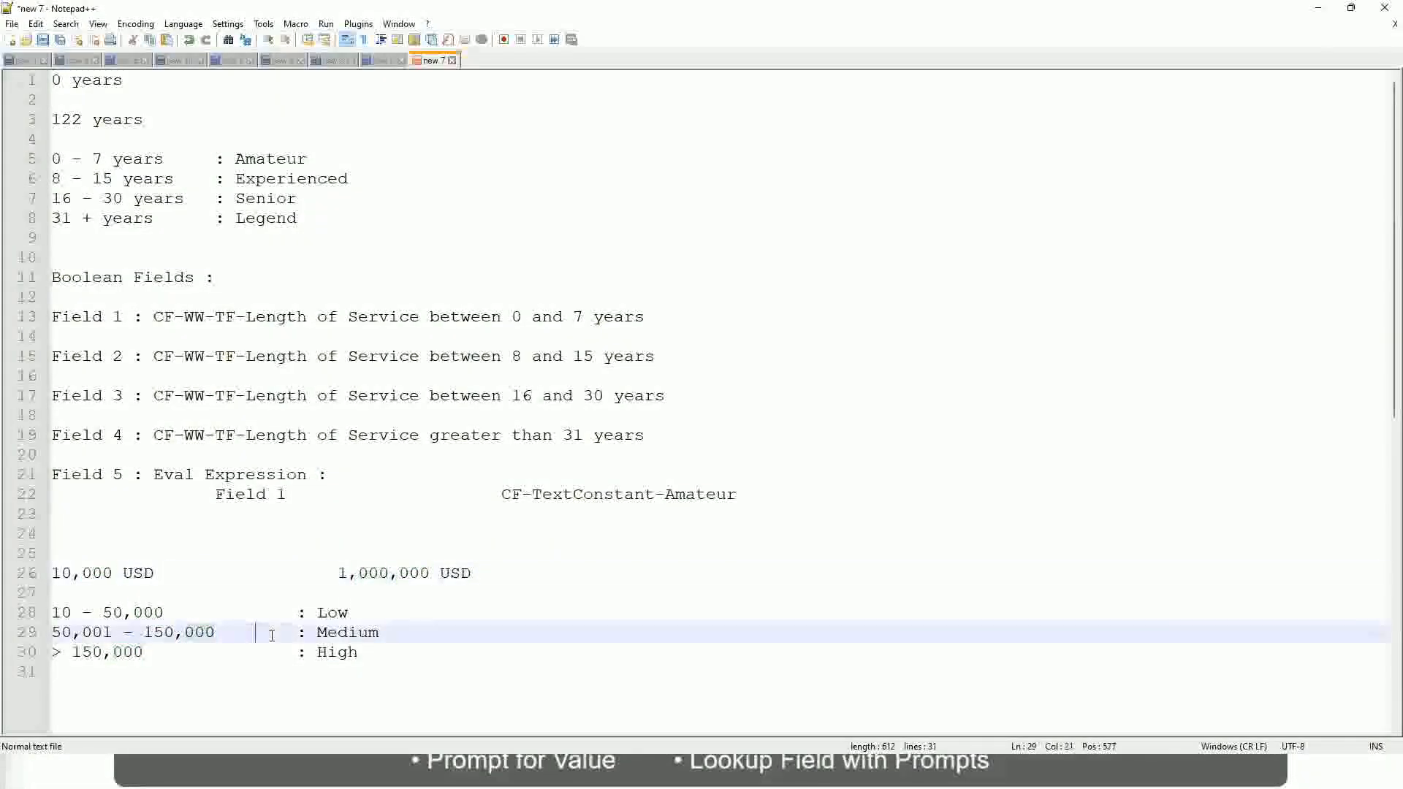
click(44, 573)
click(434, 576)
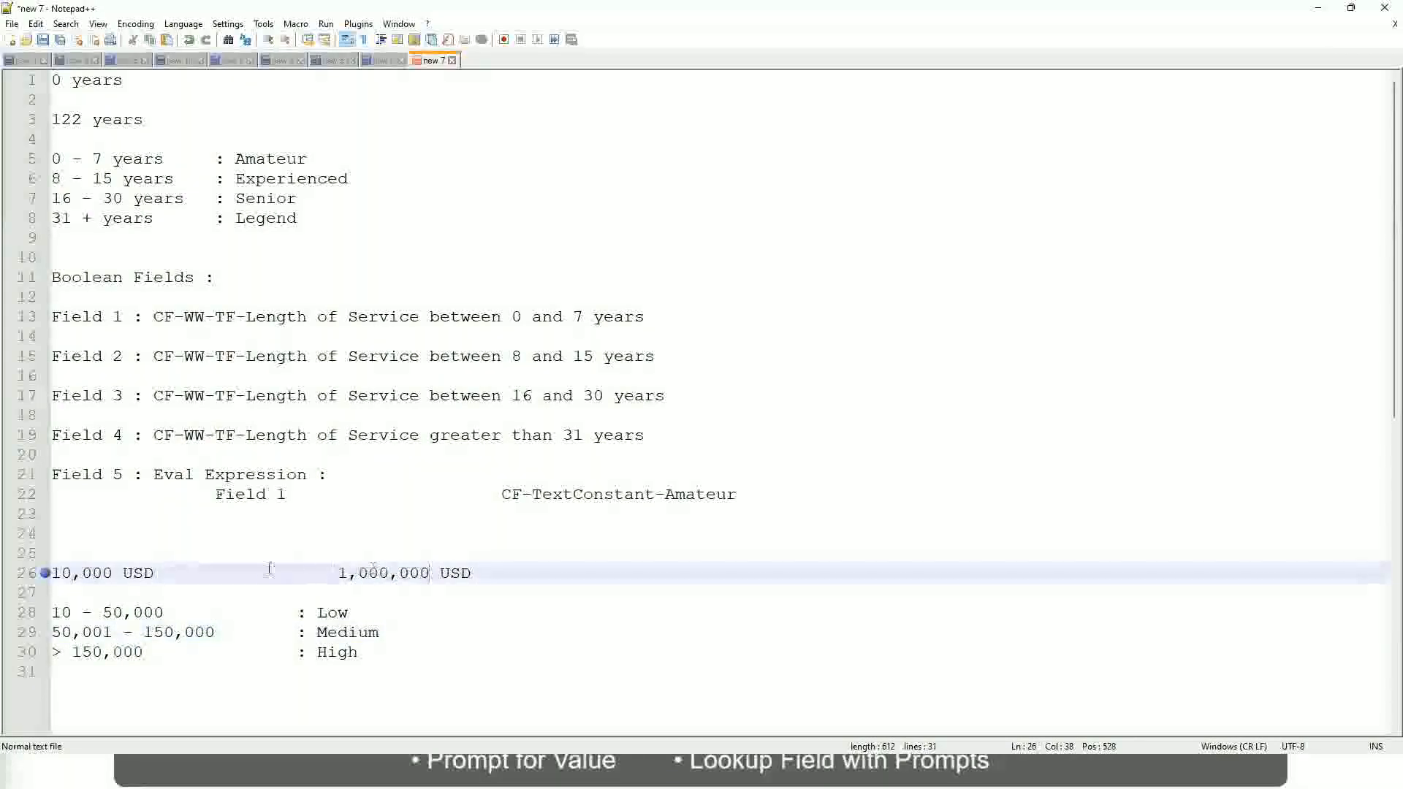
click(338, 616)
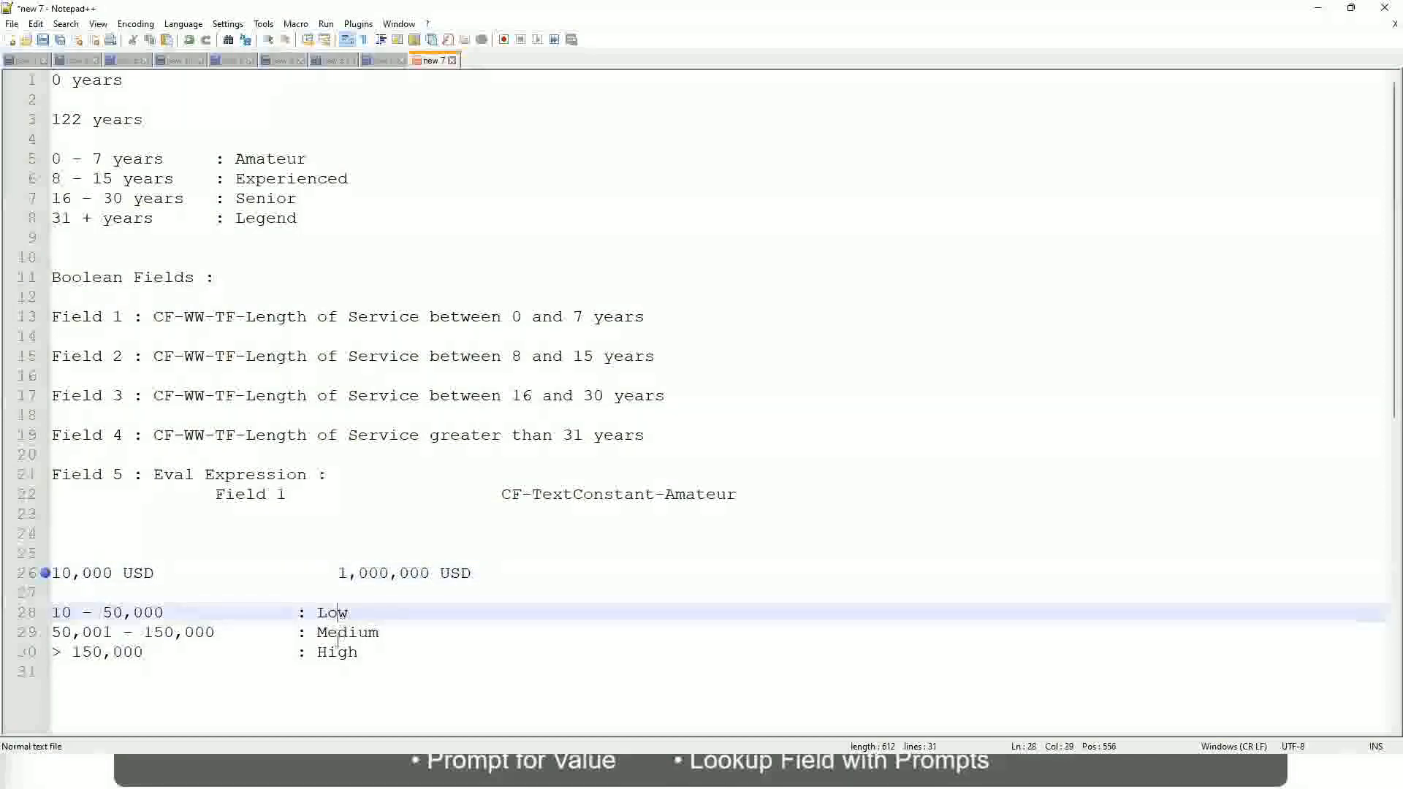
click(338, 655)
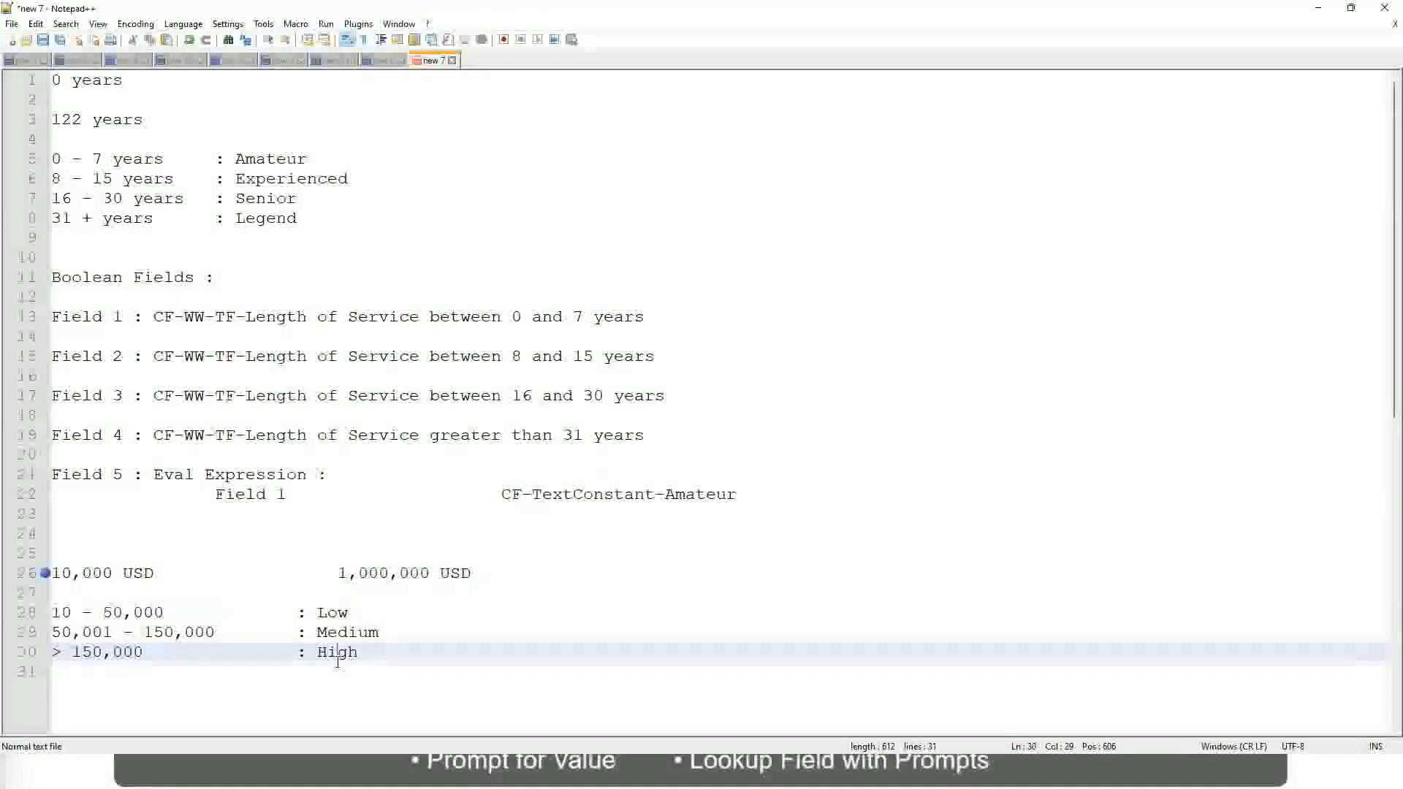
click(186, 589)
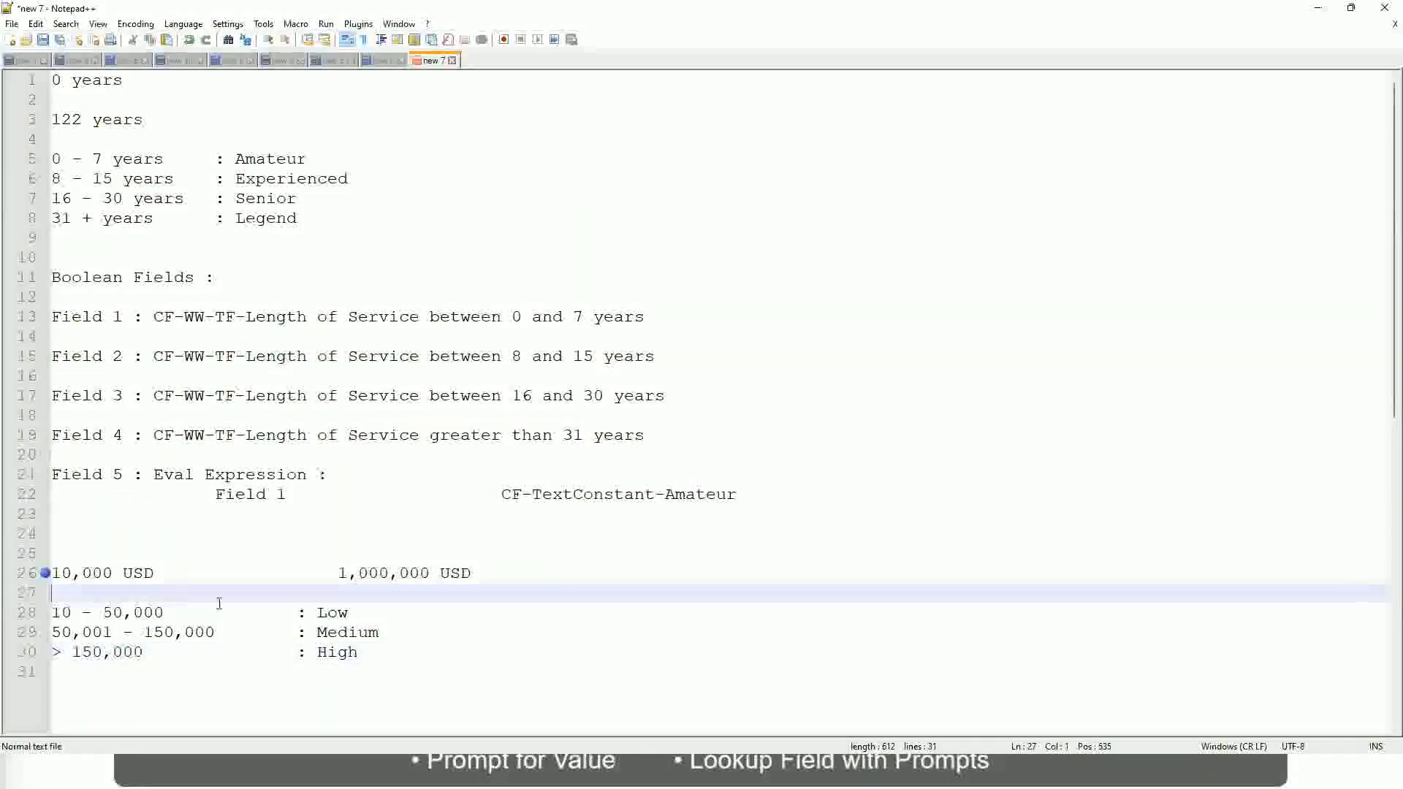
click(358, 651)
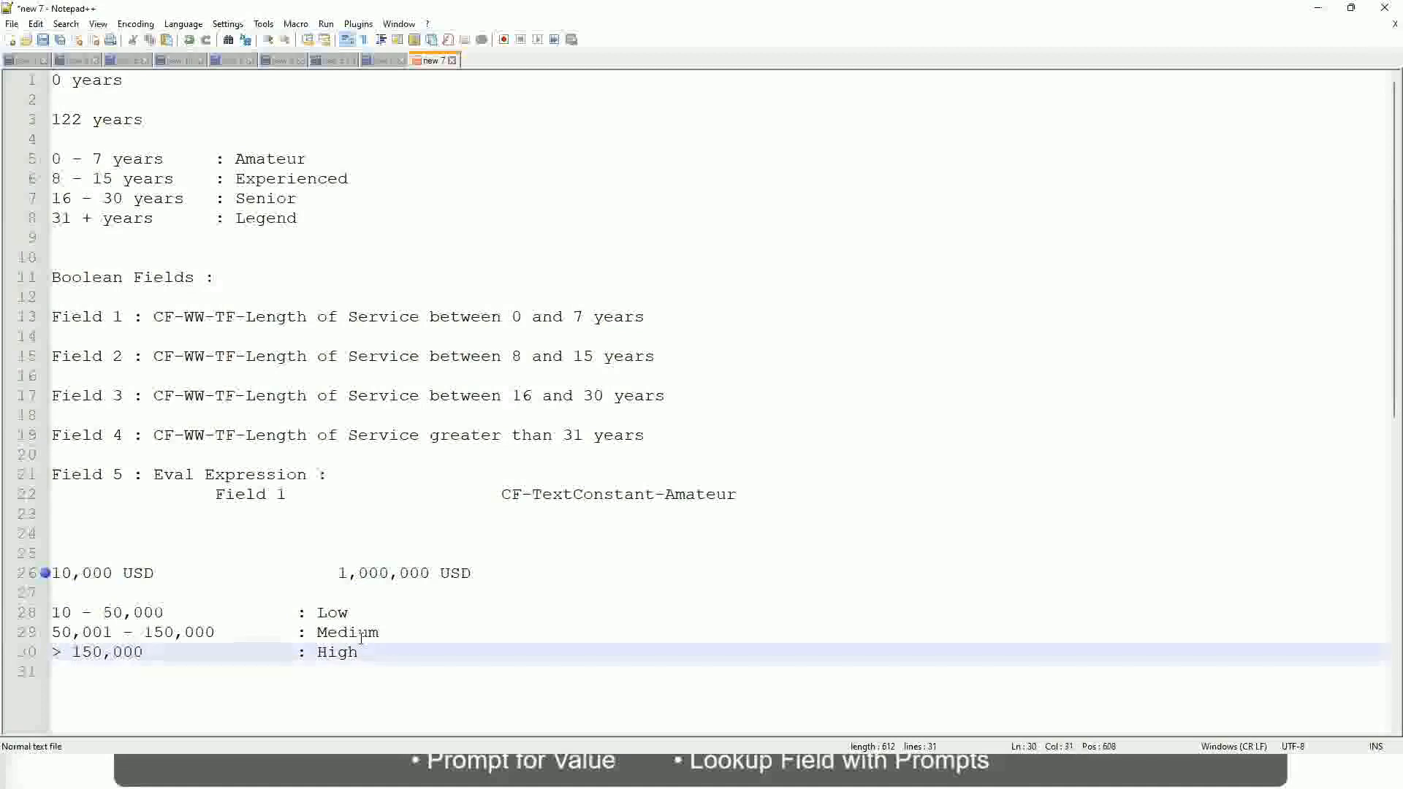